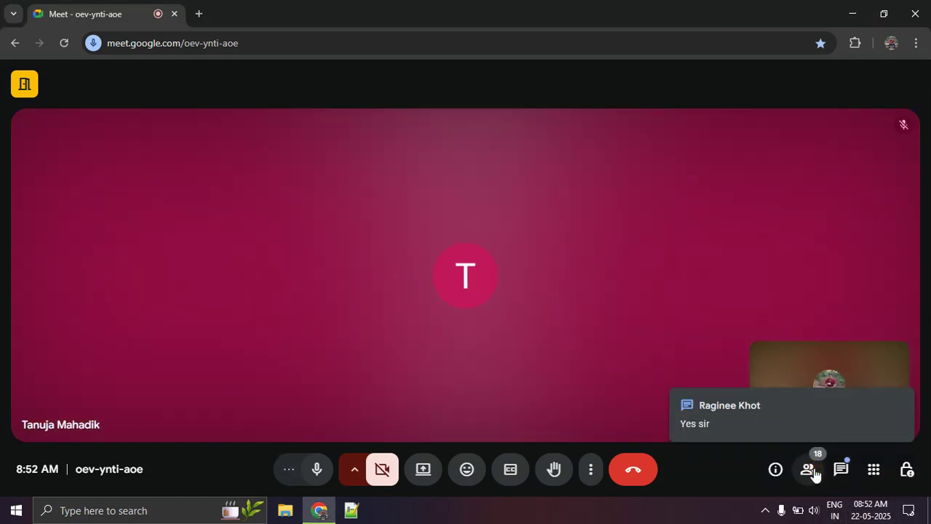
Step: Review the full list of people in the meeting, including everyone at the end of the contributors list, and close it
left_click(814, 472)
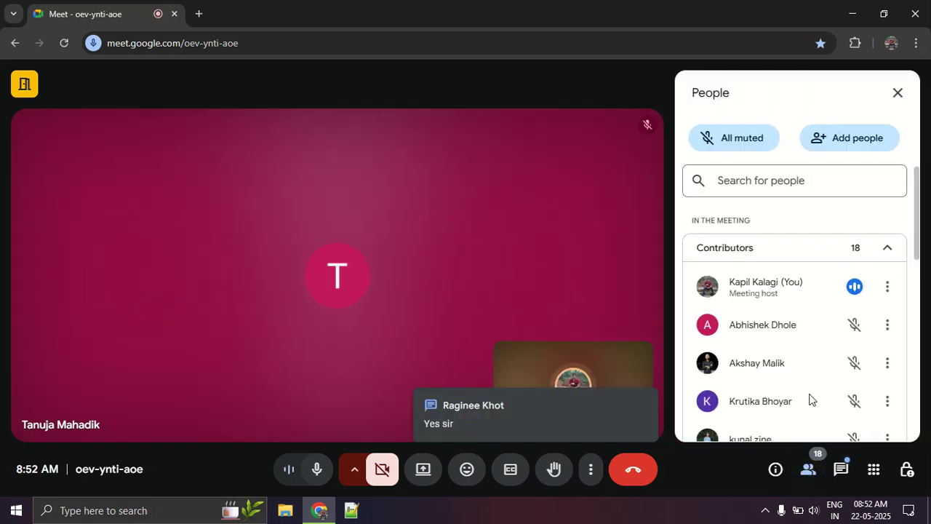
scroll(810, 398, "down", 3)
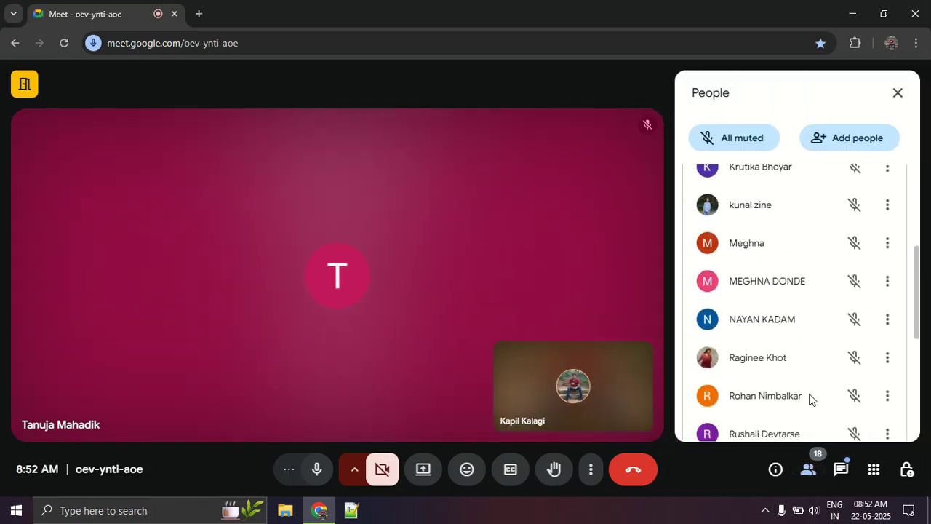
scroll(809, 399, "down", 3)
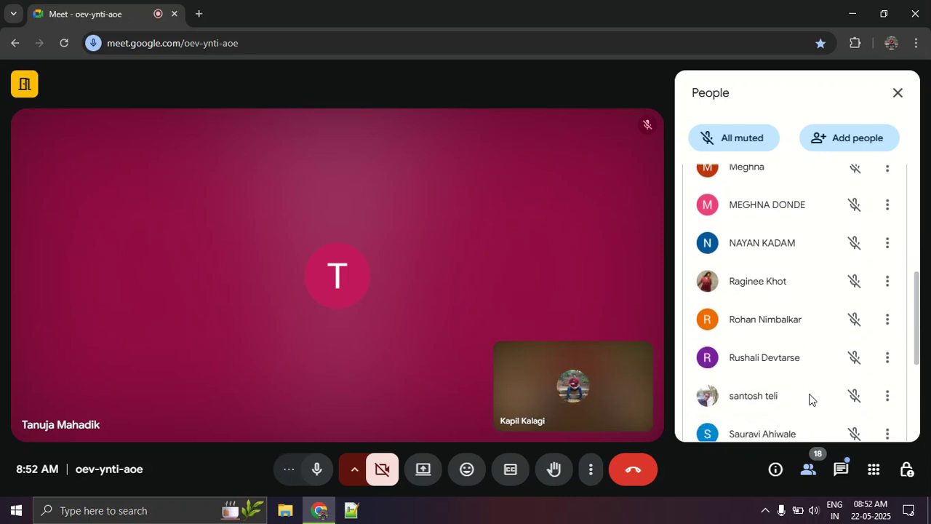
scroll(810, 399, "down", 5)
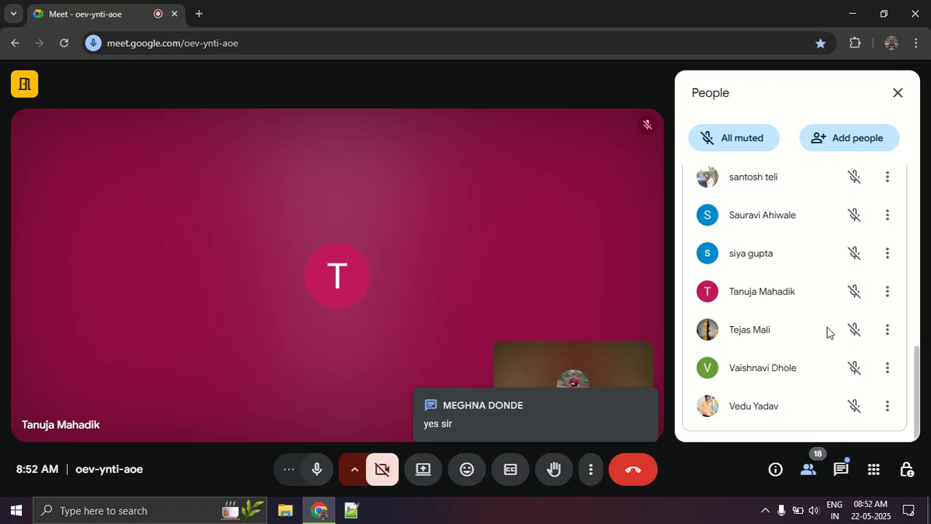
scroll(828, 332, "up", 8)
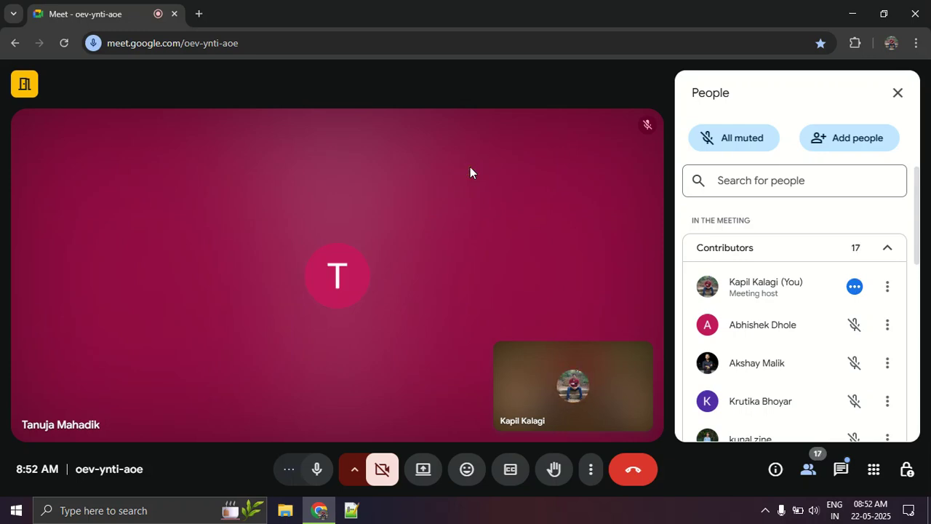
left_click(899, 93)
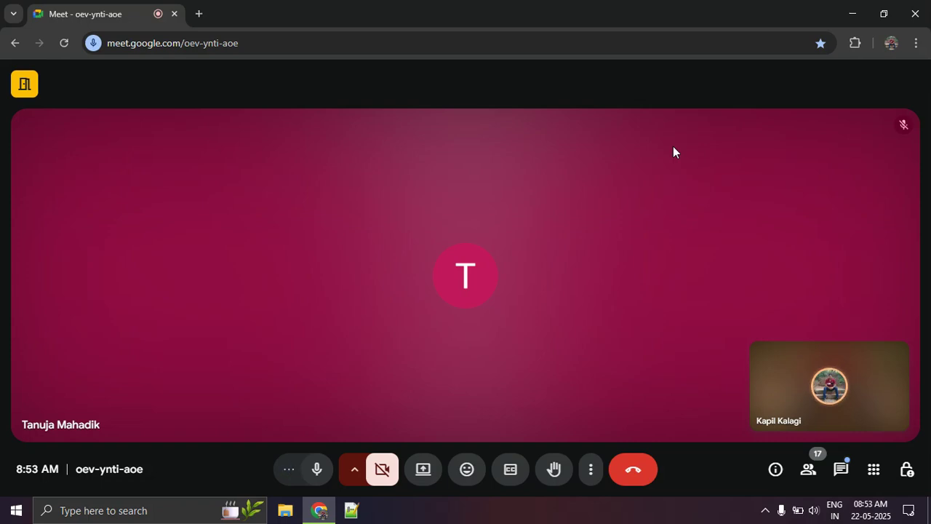
Step: Switch to File Explorer and open the Day 3 class work workbook from Excel Class > DA8 Batch, dismissing the external links prompt
left_click(285, 511)
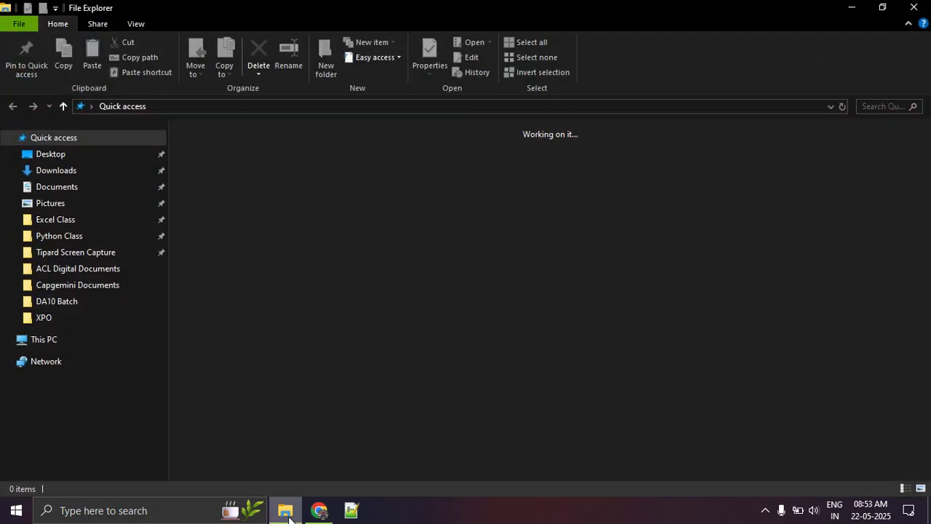
left_click(114, 343)
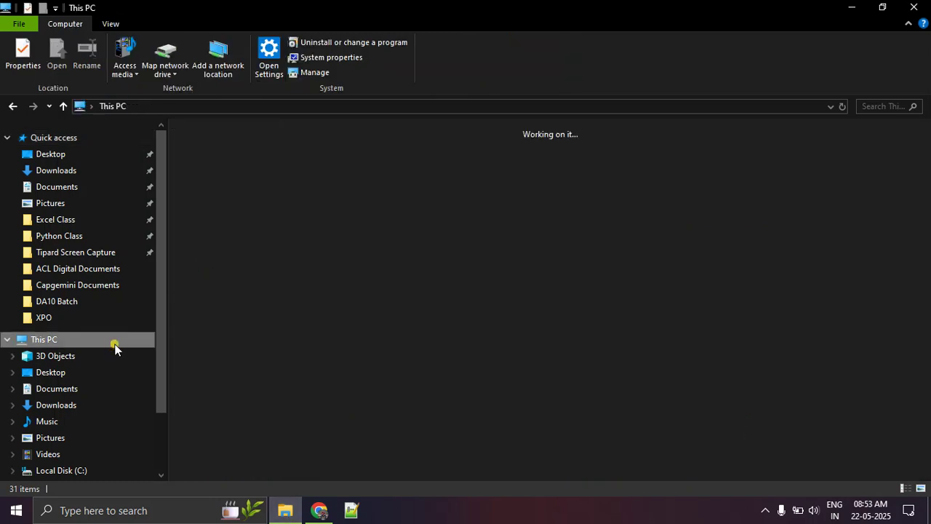
left_click(73, 222)
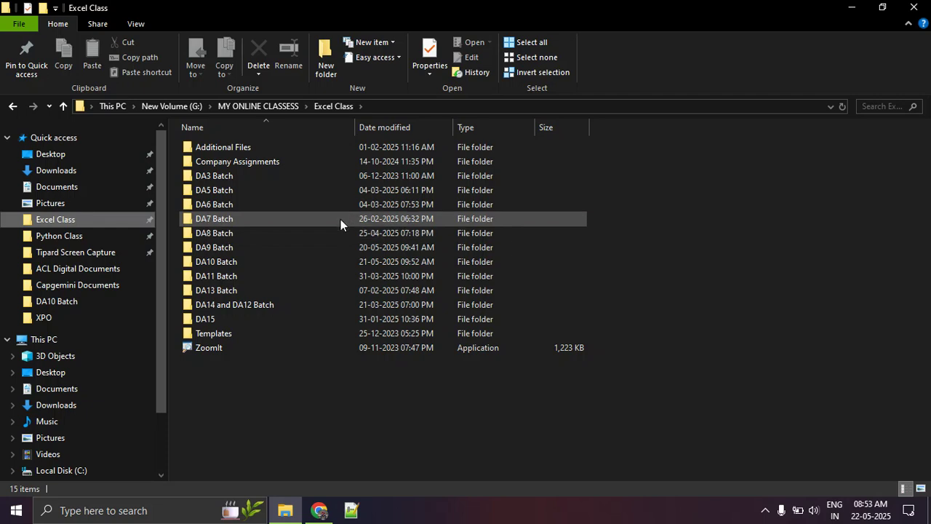
double_click(336, 233)
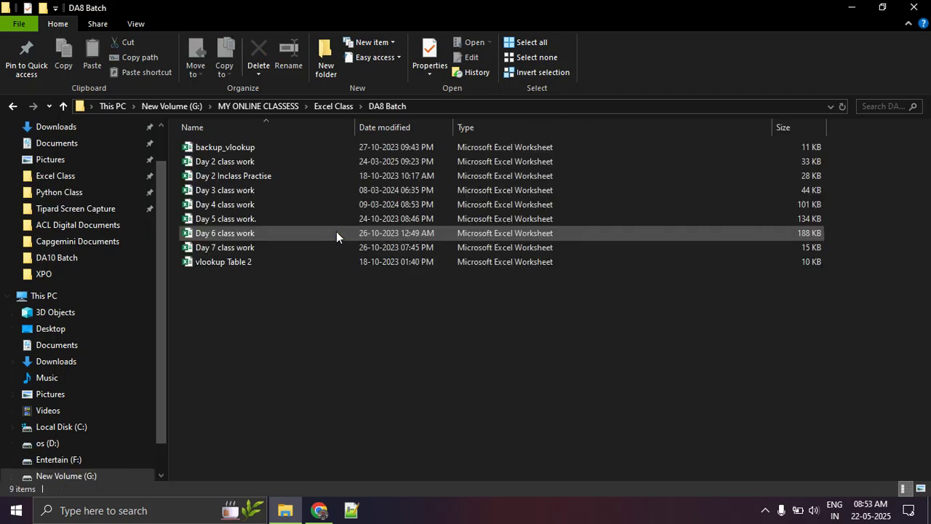
left_click(314, 189)
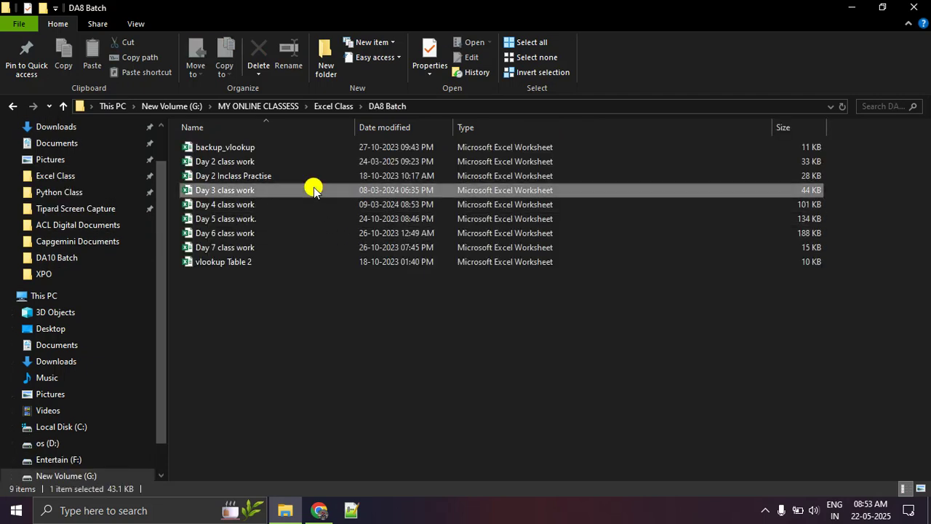
double_click(314, 189)
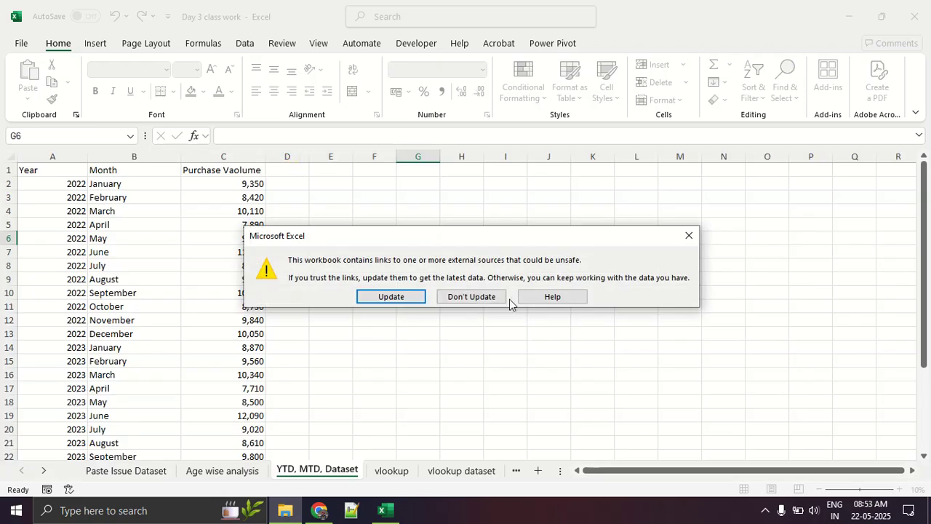
left_click(689, 232)
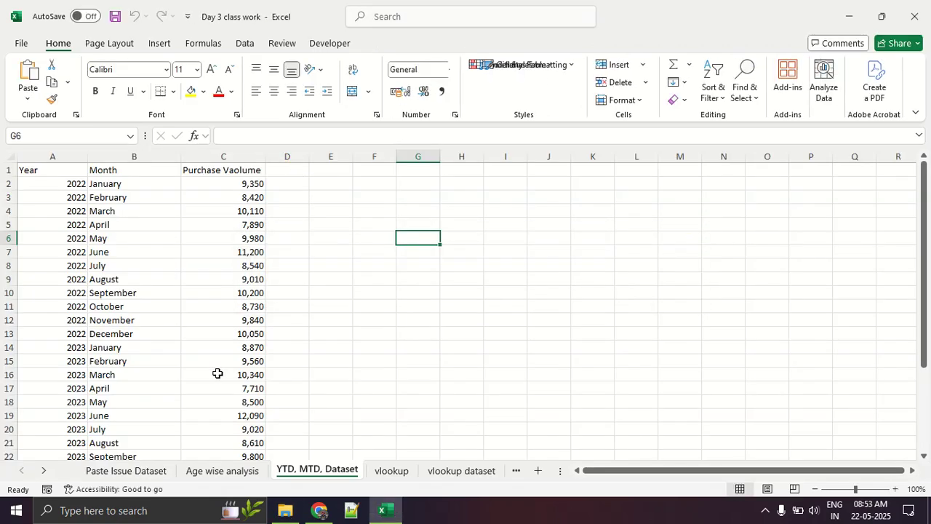
left_click(317, 511)
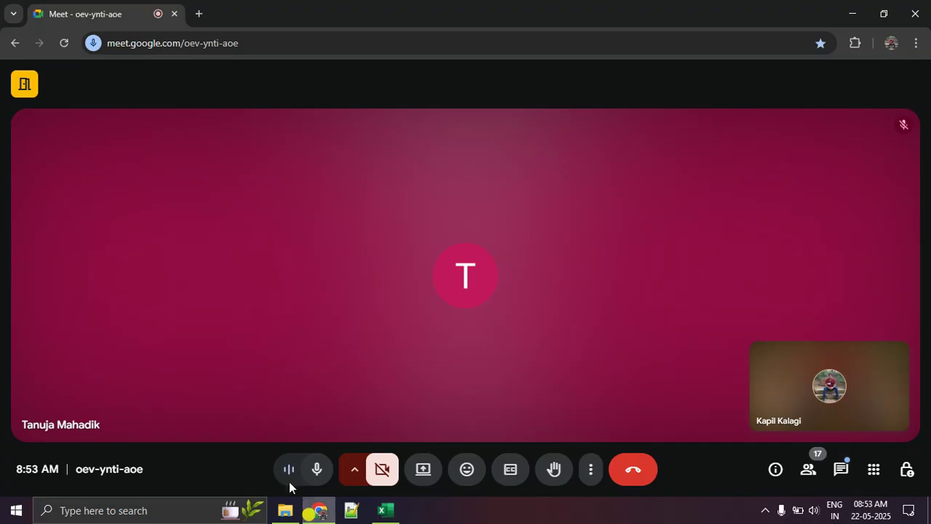
left_click(333, 513)
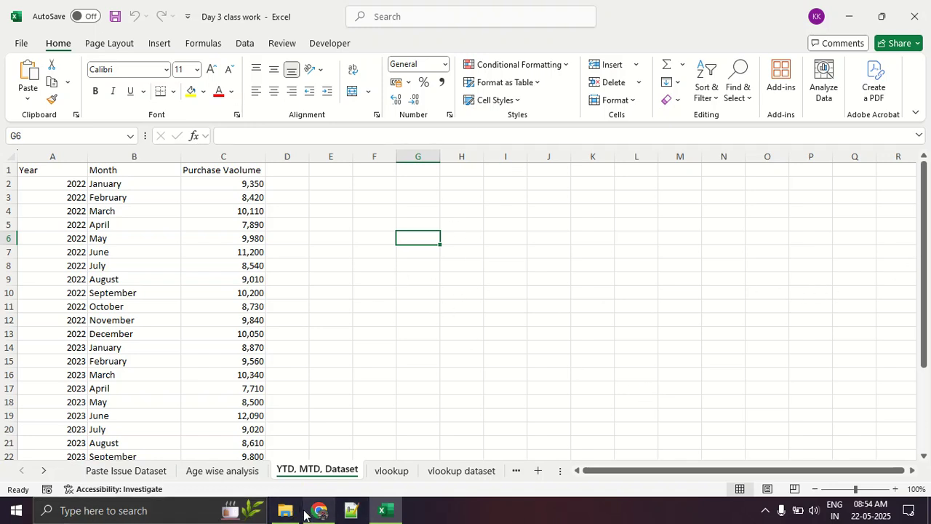
mouse_move(319, 510)
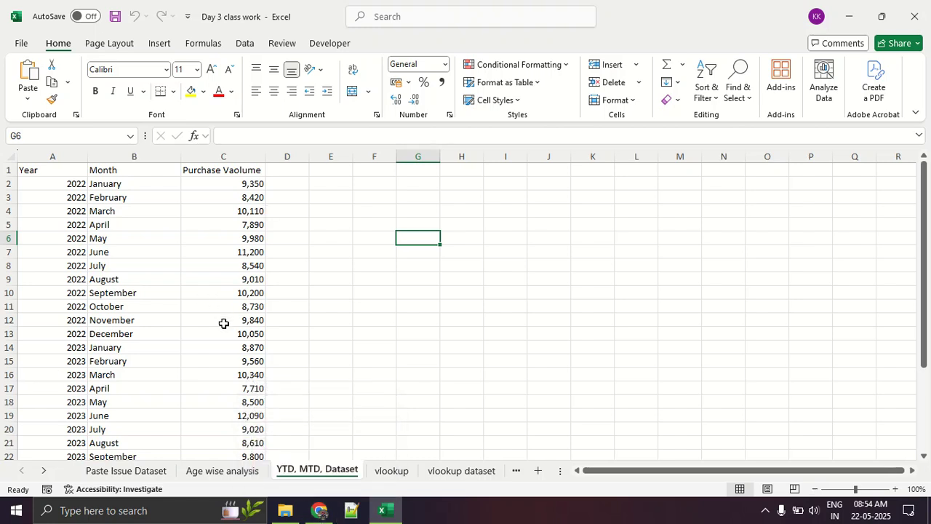
Step: Switch to File Explorer and open the Day 2 class work workbook from the DA8 Batch folder
left_click(285, 510)
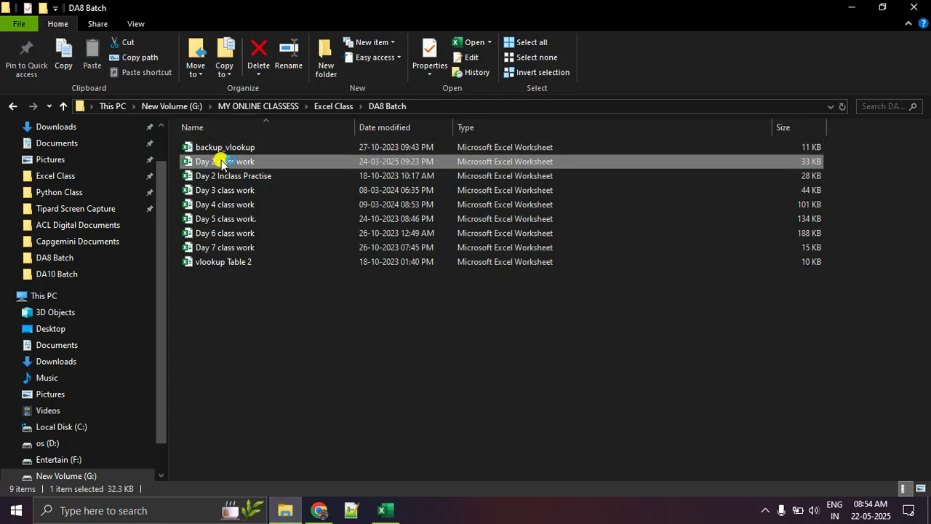
left_click(377, 521)
left_click(377, 519)
left_click(377, 519)
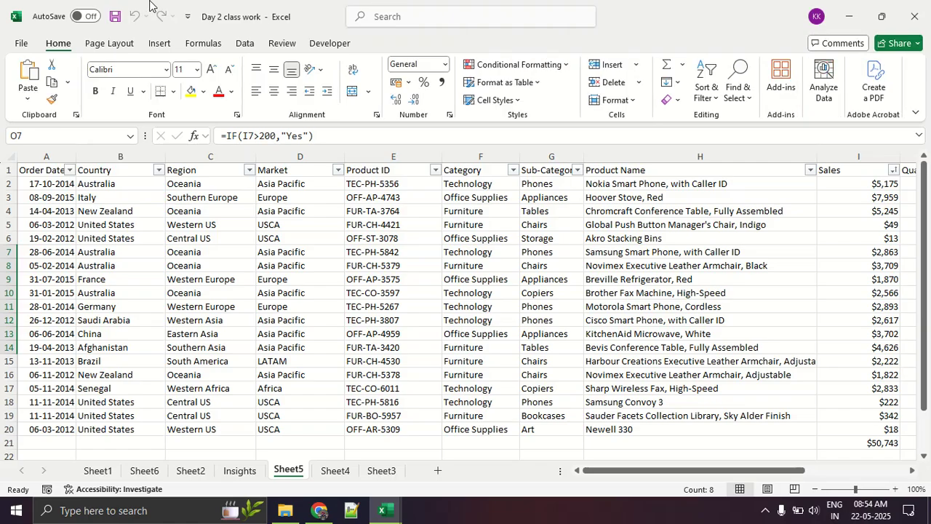
left_click(387, 512)
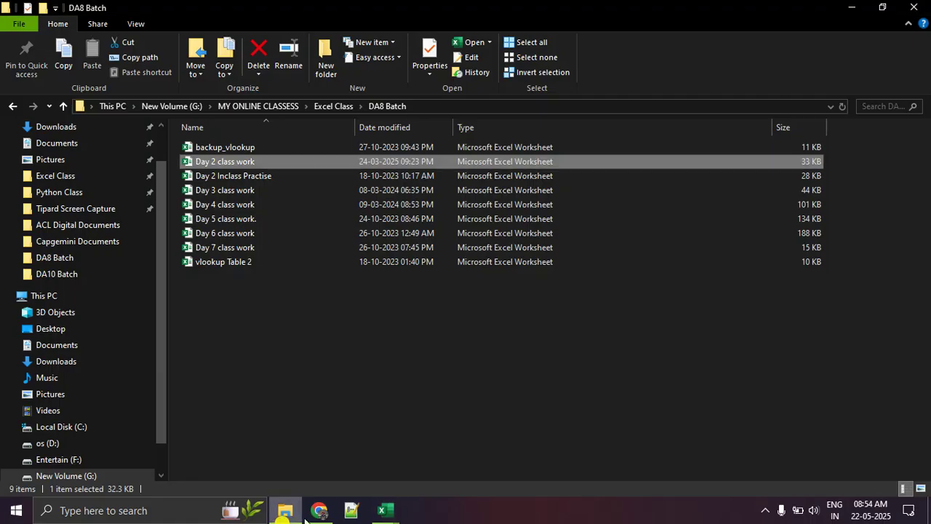
Step: Switch to the Google Meet call in Chrome, present the entire screen with live captions off, and hide the sharing notice
left_click(318, 510)
left_click(509, 473)
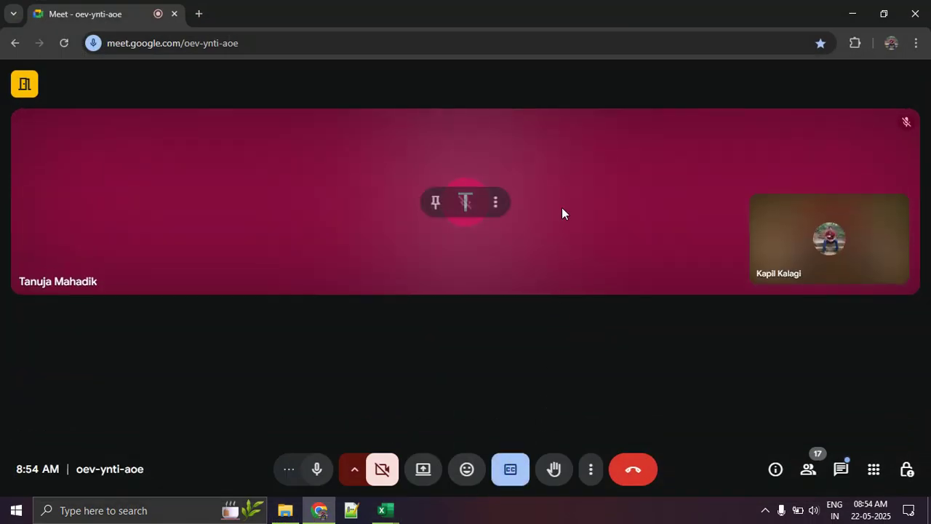
left_click(510, 479)
left_click(412, 478)
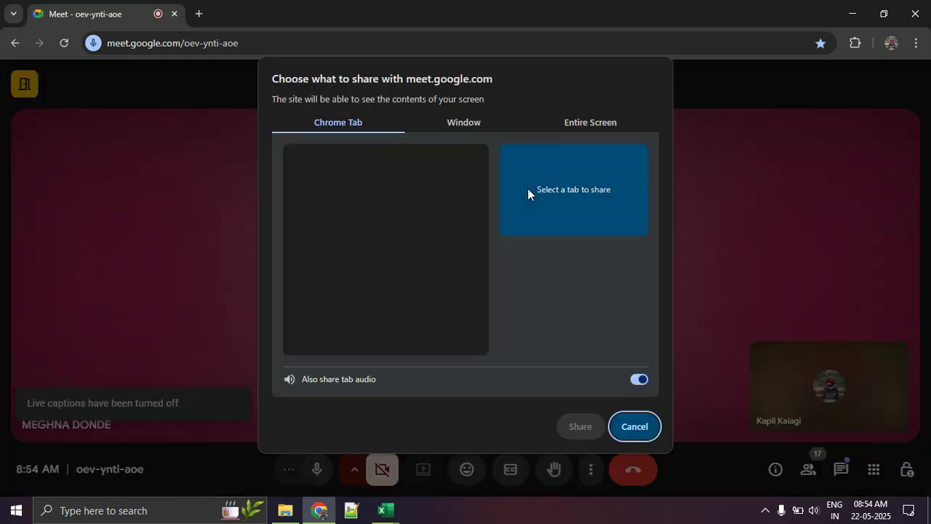
left_click(565, 128)
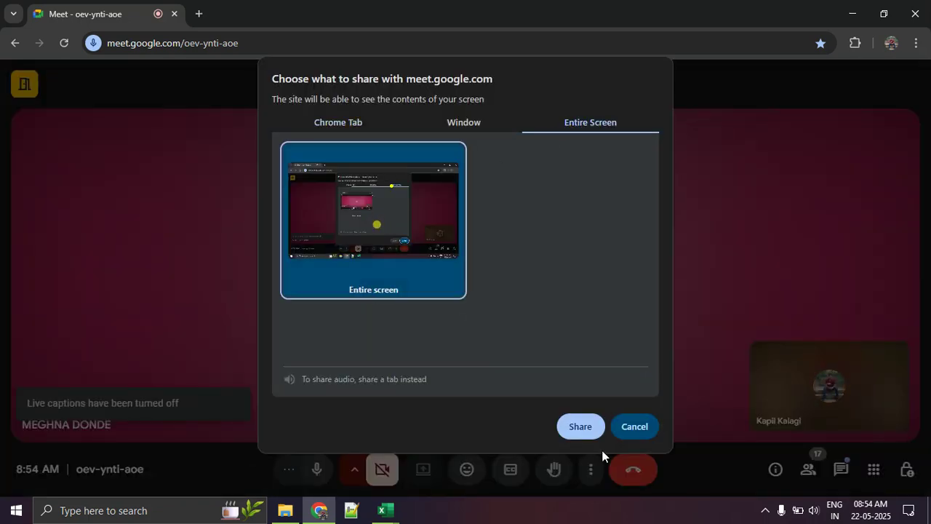
left_click(593, 435)
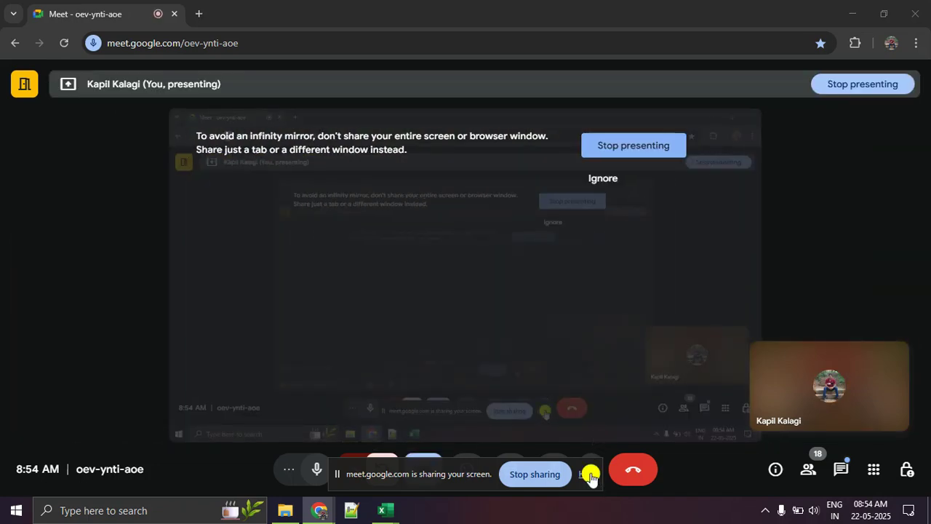
left_click(588, 475)
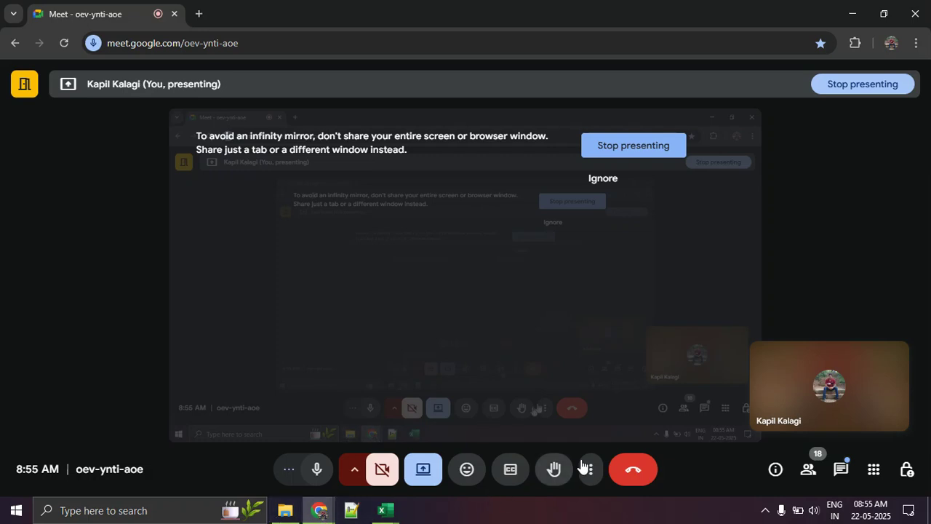
Step: Switch to the Day 2 class work workbook in Excel and examine Sheet5's columns out to Order Priority and column O
left_click(392, 513)
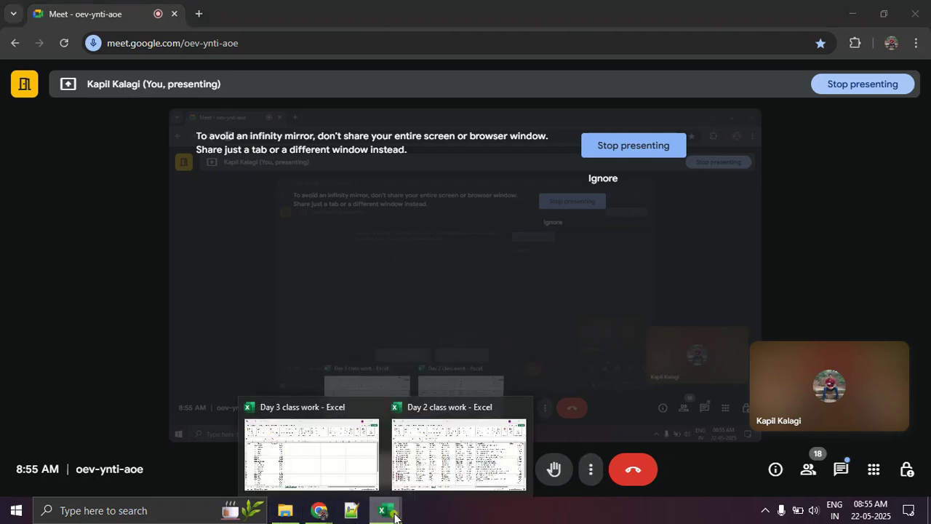
left_click(451, 444)
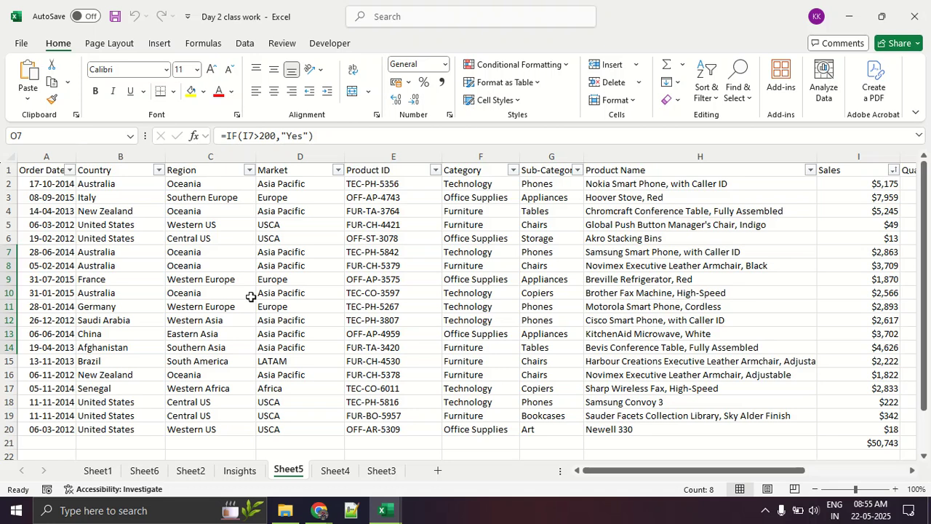
left_click_drag(699, 471, 800, 471)
left_click(790, 236)
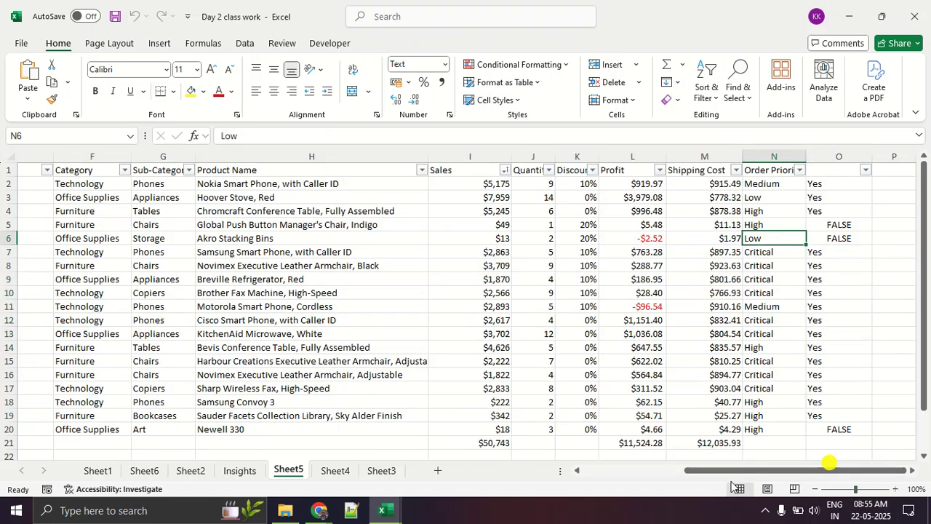
left_click_drag(724, 471, 718, 473)
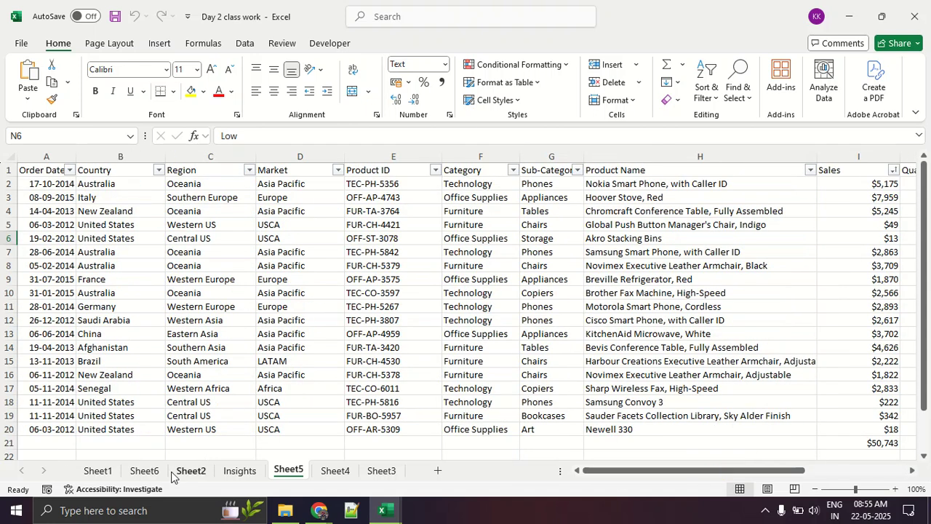
Step: Look through the Insights, Sheet2, Sheet1 and Sheet6 worksheets to check what data each one holds
left_click(240, 472)
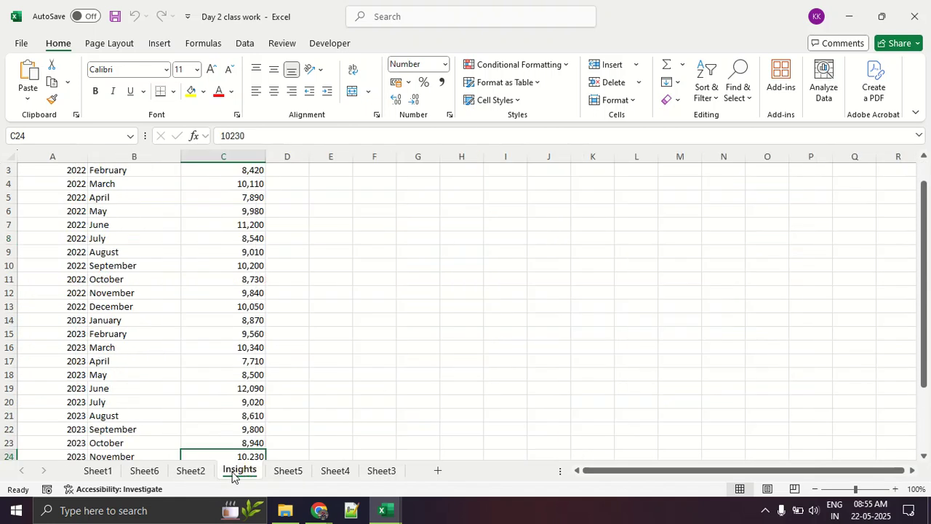
left_click(192, 470)
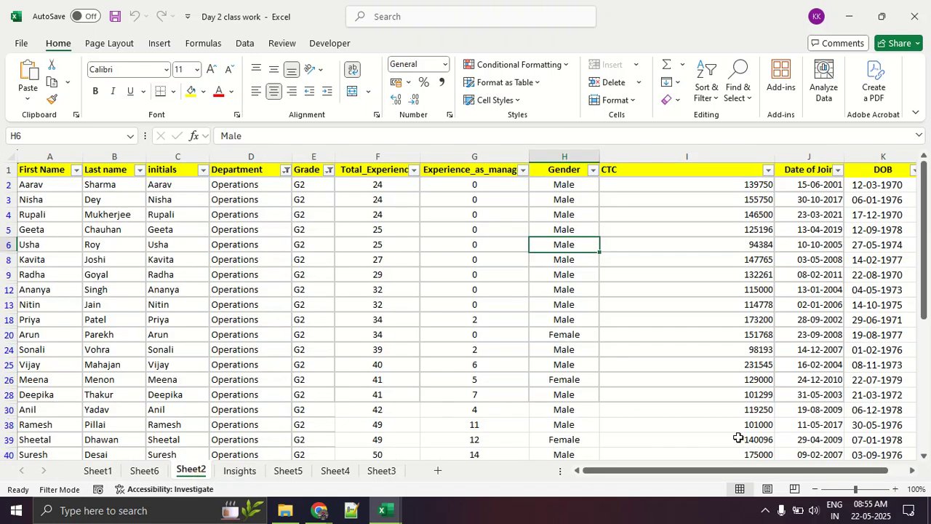
left_click(671, 465)
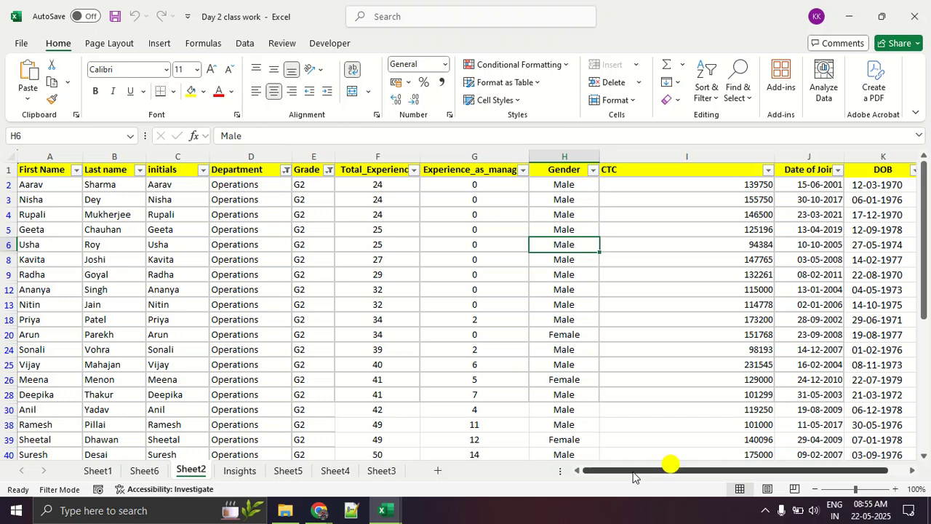
left_click(98, 471)
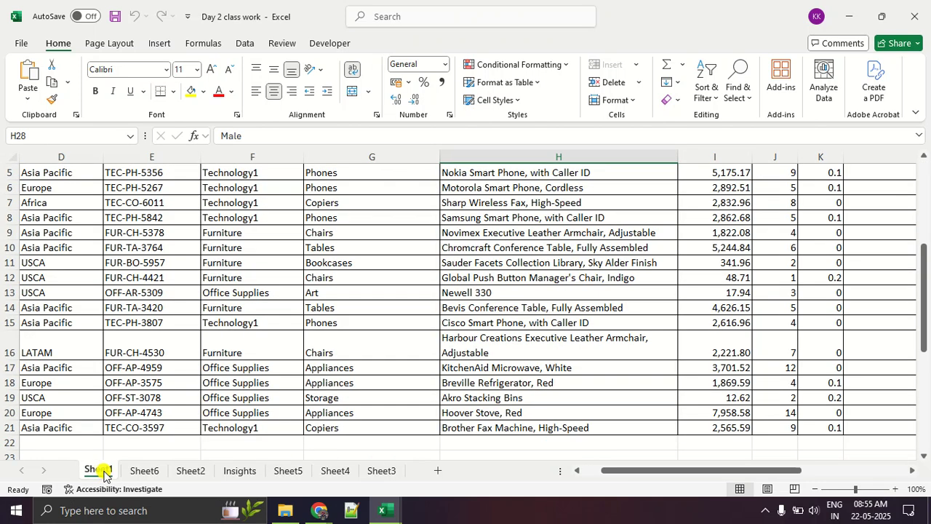
scroll(306, 297, "up", 2)
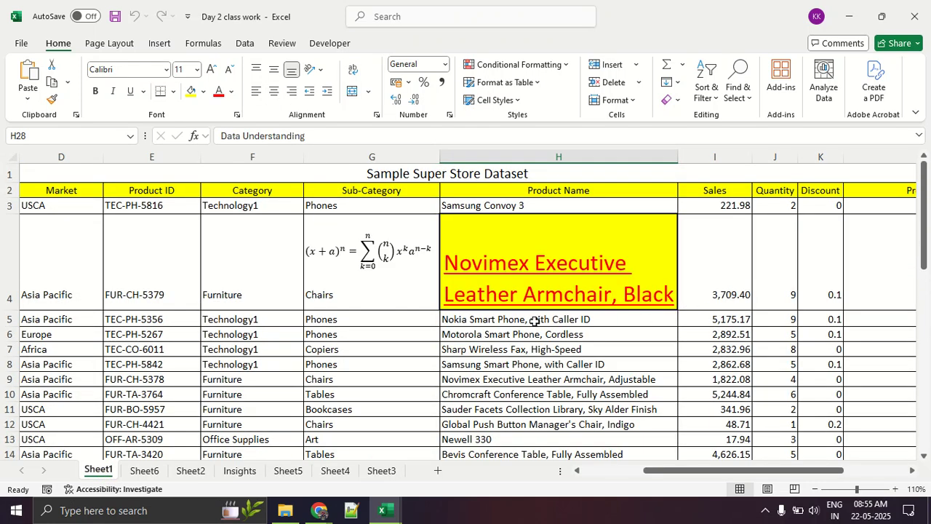
scroll(535, 321, "down", 2)
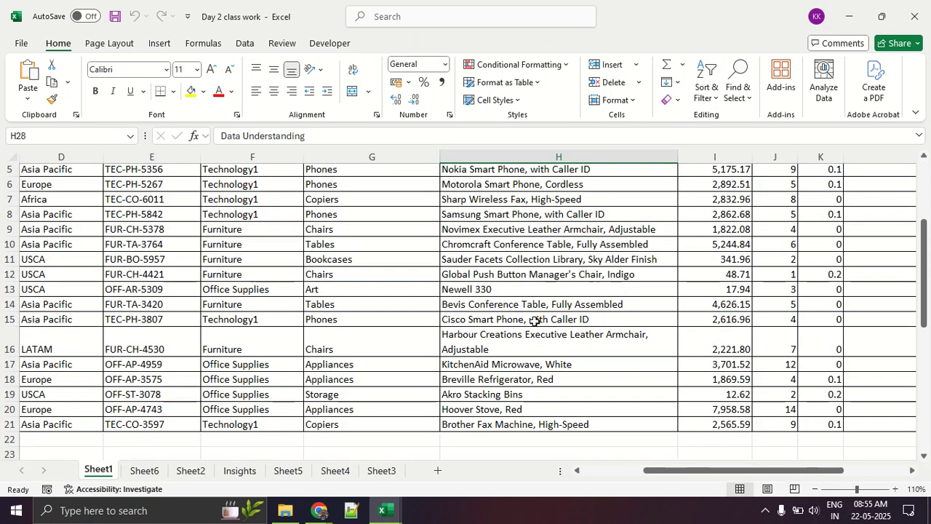
left_click(143, 471)
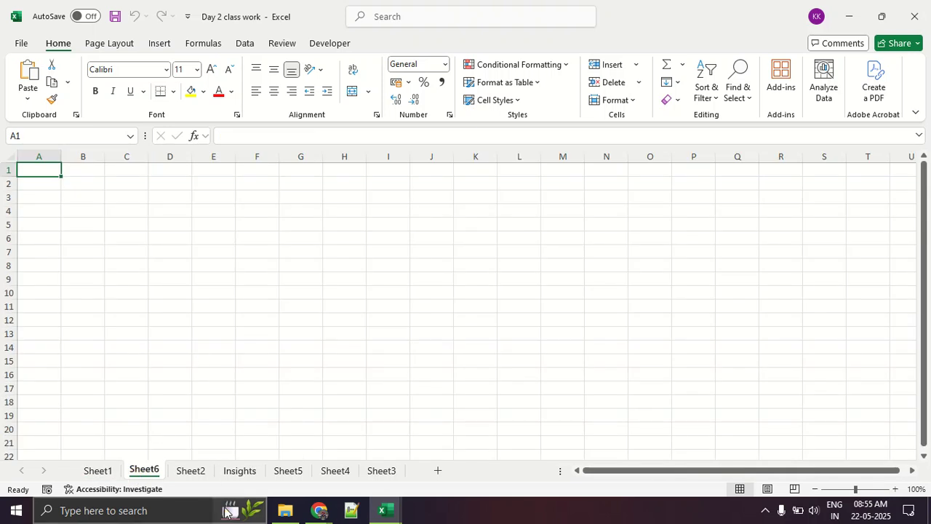
Step: Look through the data on Sheet2, Sheet5 and Sheet4, and return to Sheet5
left_click(189, 473)
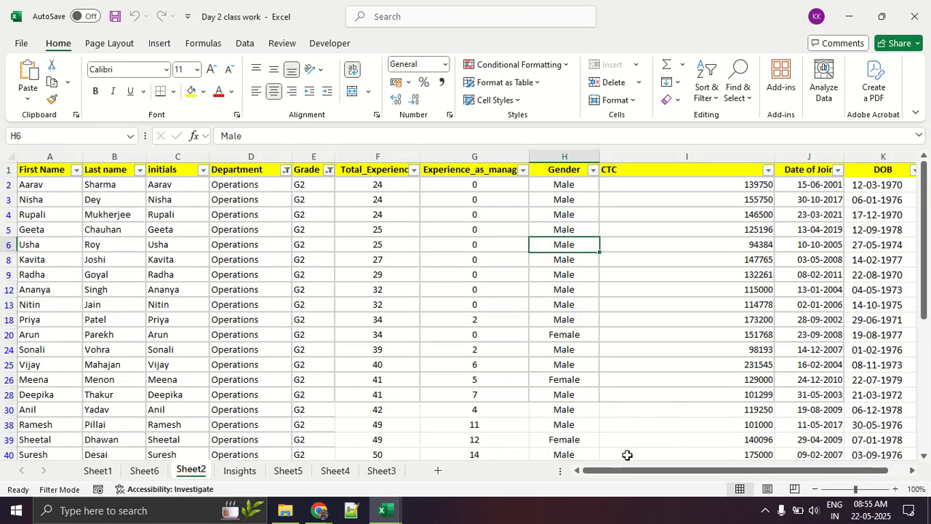
left_click(281, 471)
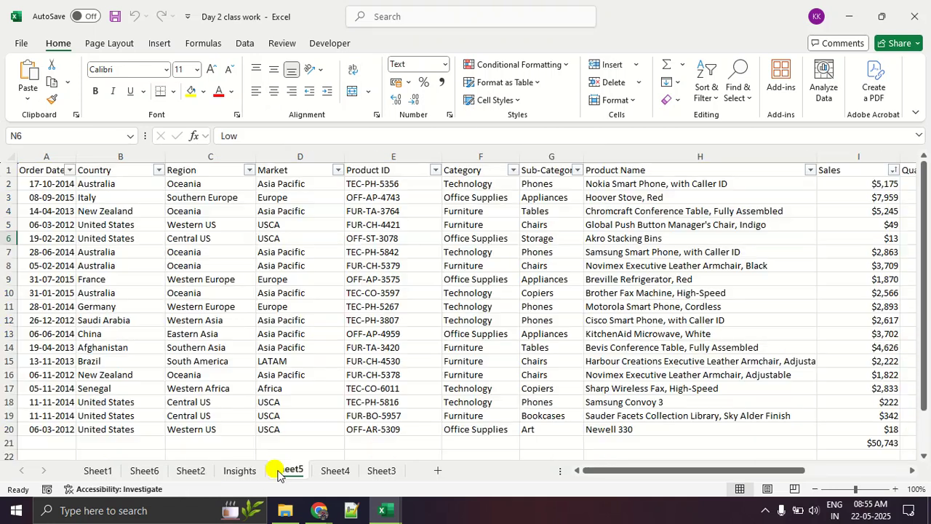
left_click(332, 471)
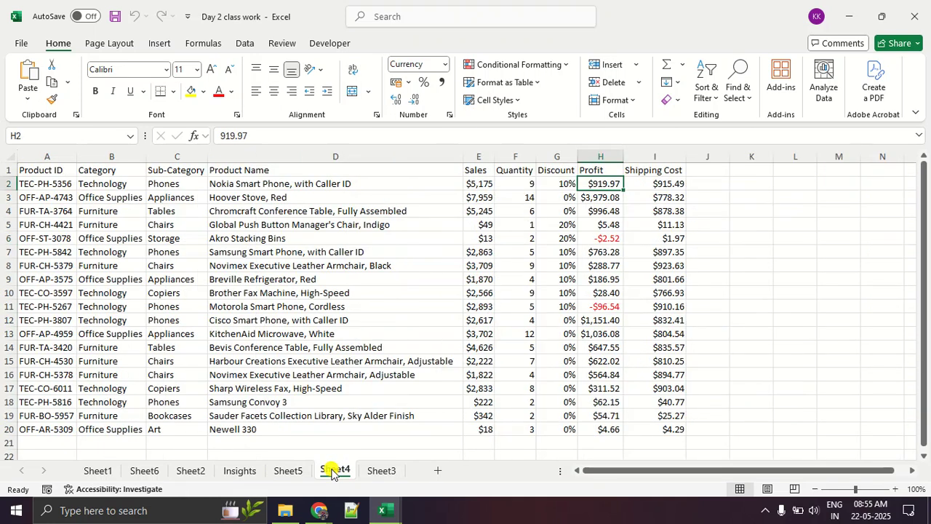
left_click(286, 472)
Step: Select the Sales values in I2:I20 on Sheet5 and start a Top 10 Items conditional formatting rule for them
left_click_drag(713, 471, 741, 474)
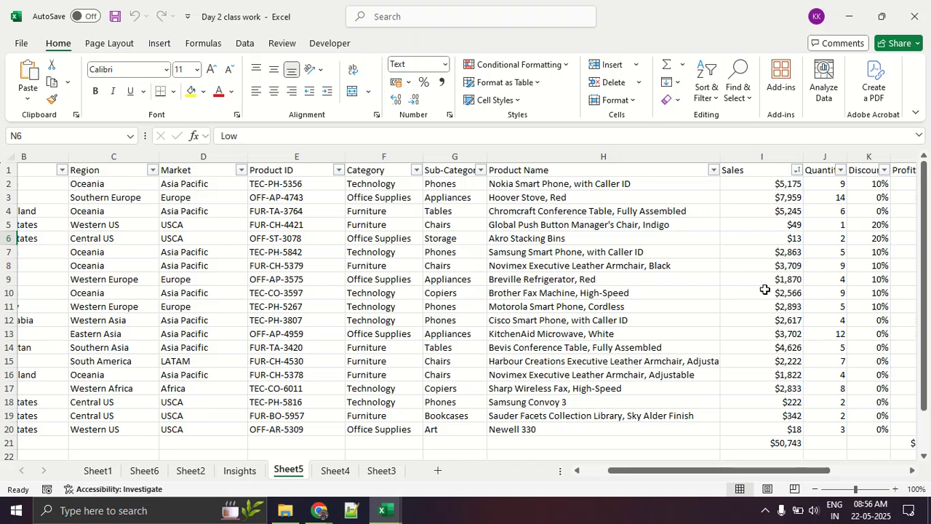
left_click_drag(750, 172, 753, 309)
left_click(753, 252)
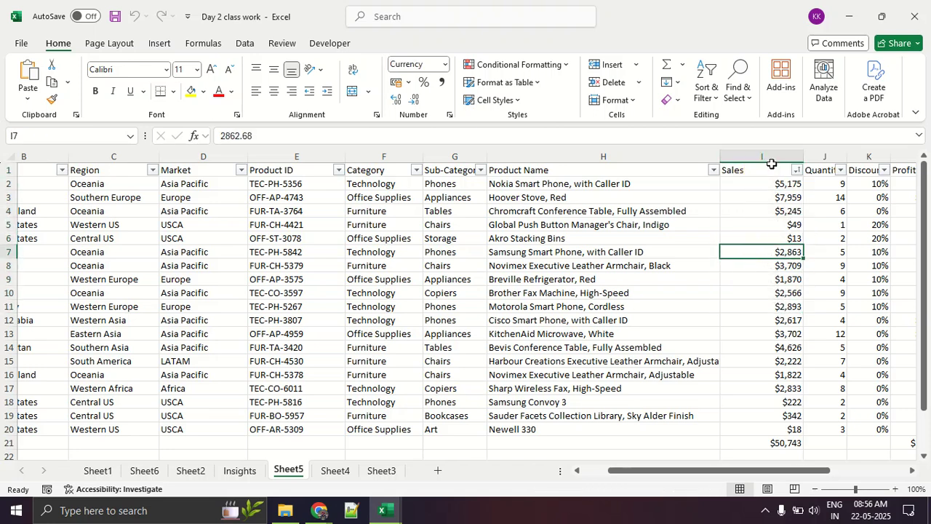
left_click_drag(774, 185, 780, 369)
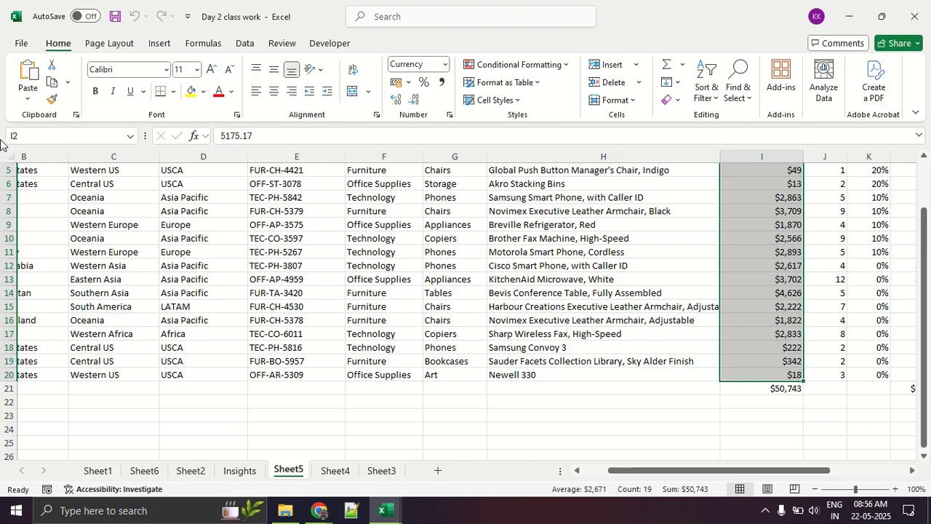
left_click(70, 47)
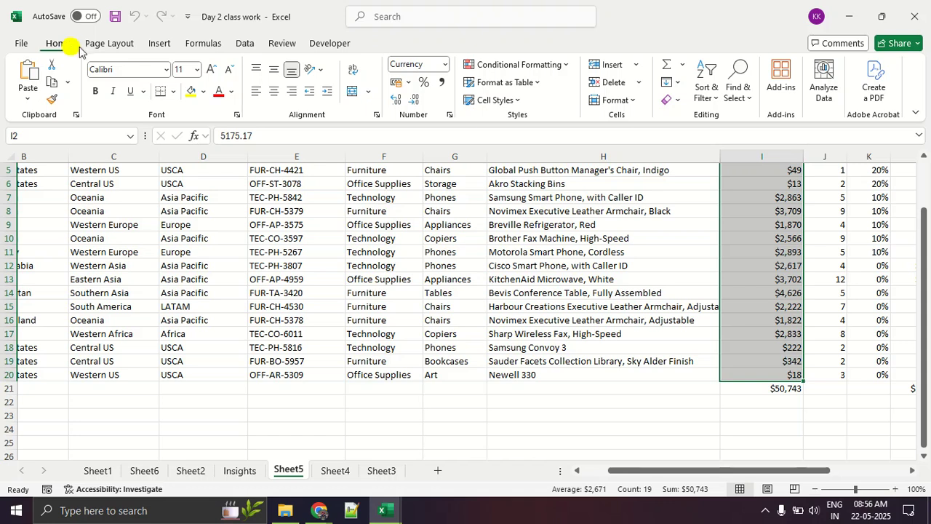
left_click(495, 64)
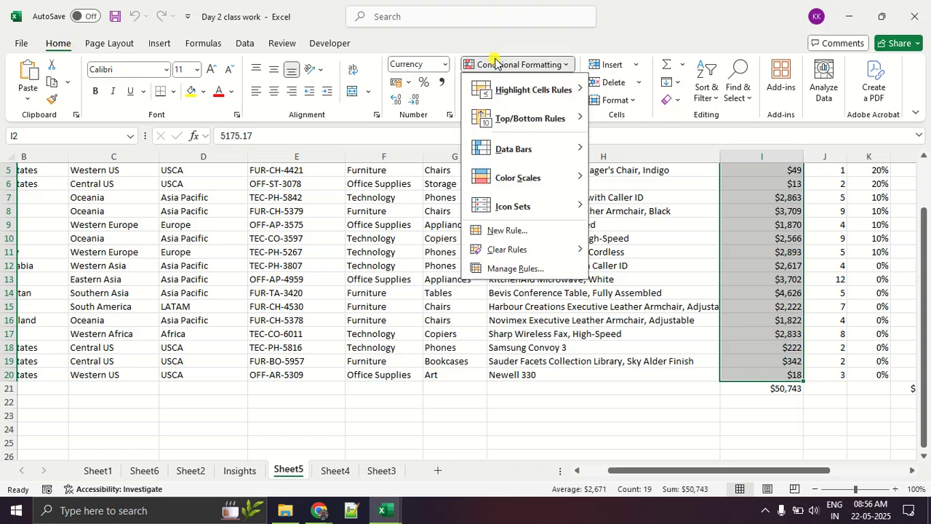
mouse_move(553, 119)
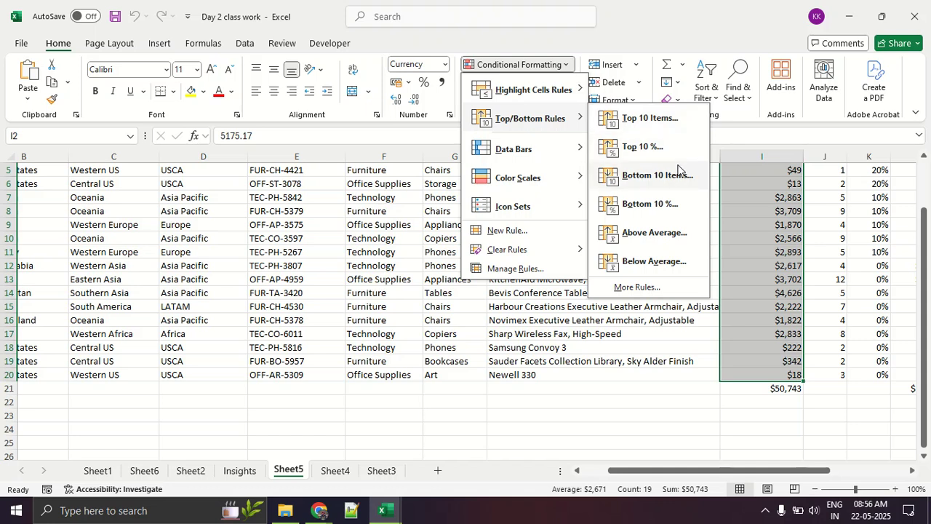
left_click(663, 123)
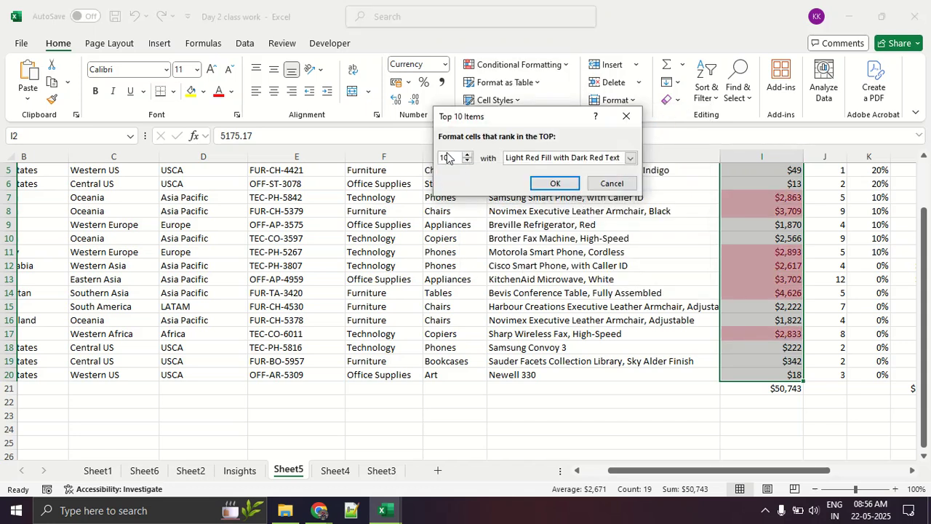
Step: Set the rule to the top 5 items with Green Fill with Dark Green Text and apply it to the Sales values
key("BackSpace")
key("BackSpace")
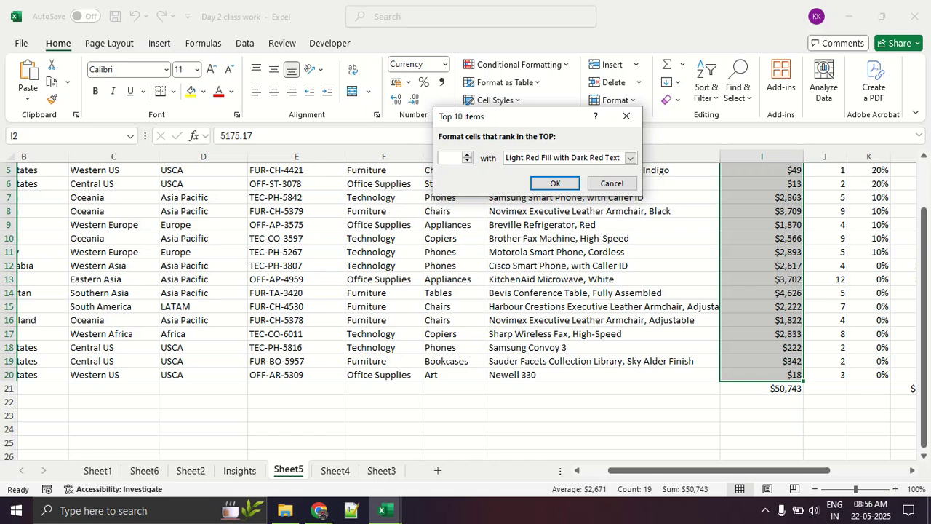
type("5")
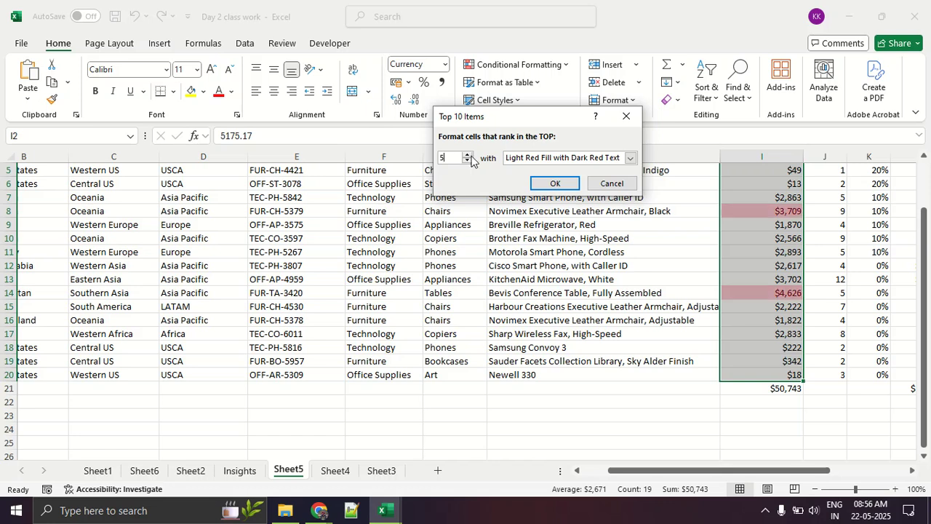
left_click(565, 160)
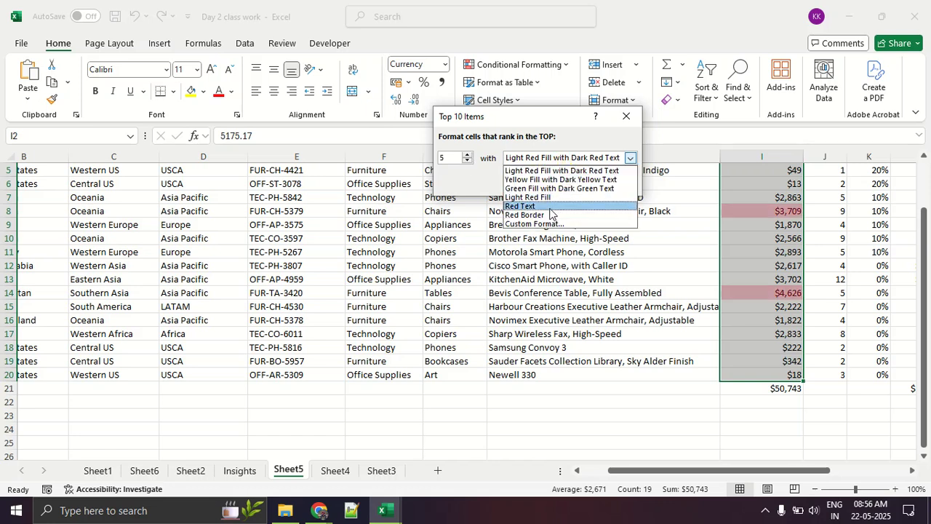
left_click(553, 197)
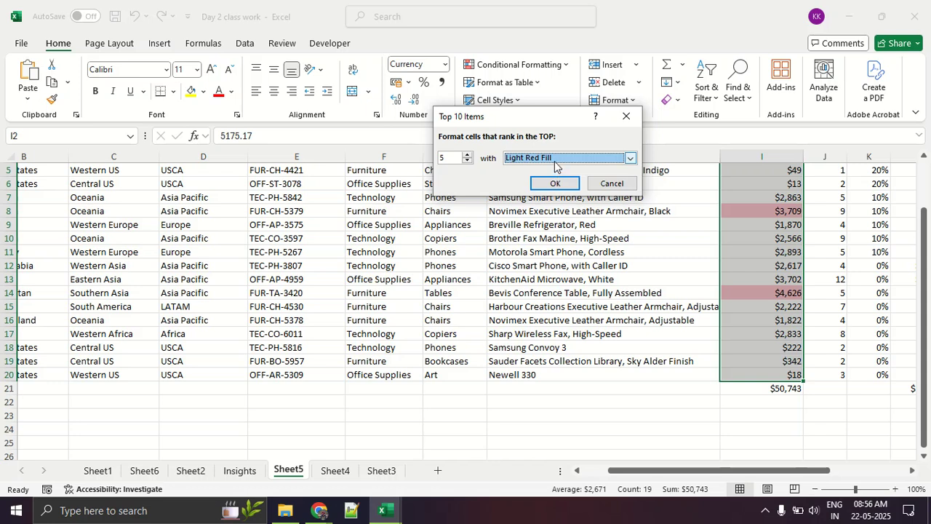
left_click(554, 158)
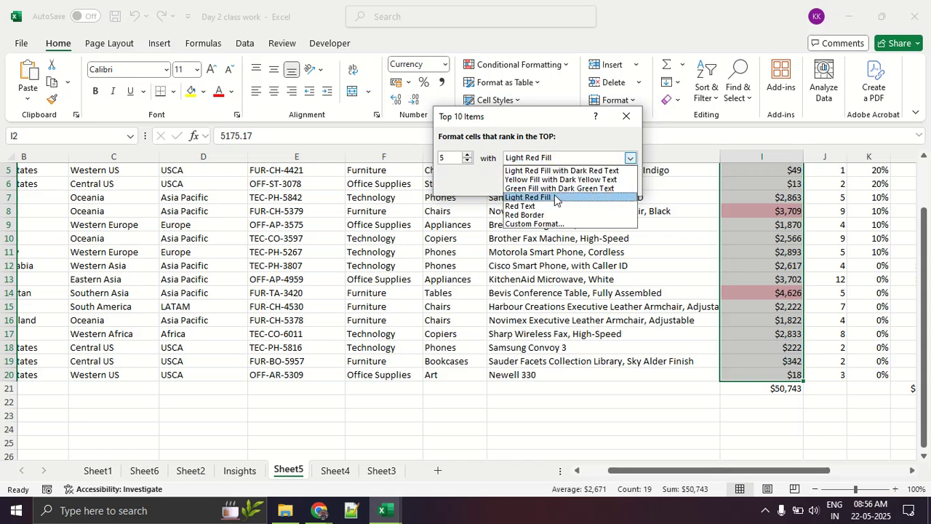
left_click(555, 188)
left_click(556, 183)
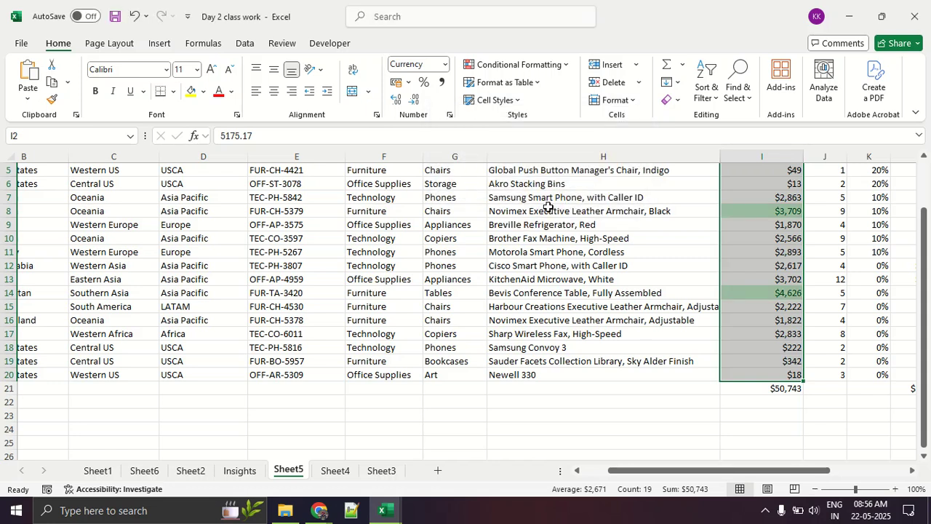
left_click(550, 265)
scroll(553, 263, "up", 2)
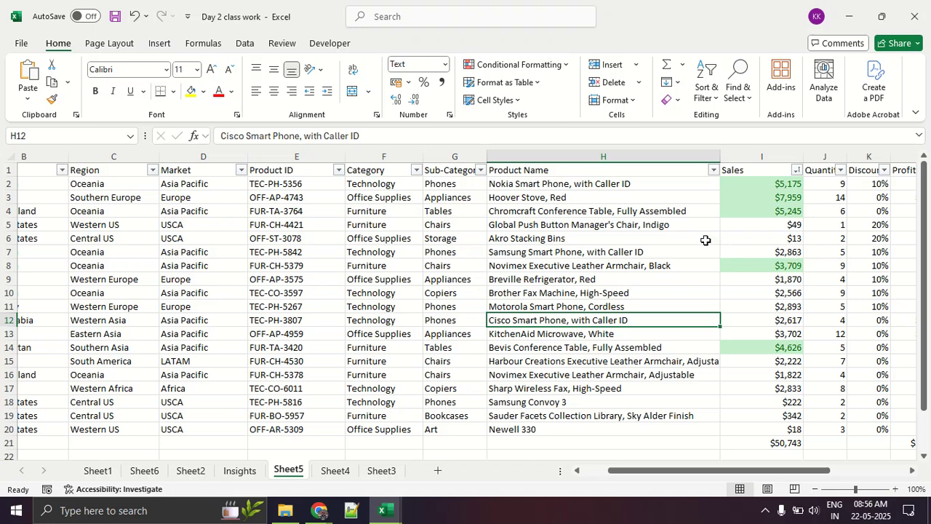
Step: Clear the conditional formatting rules from the entire sheet
left_click(519, 65)
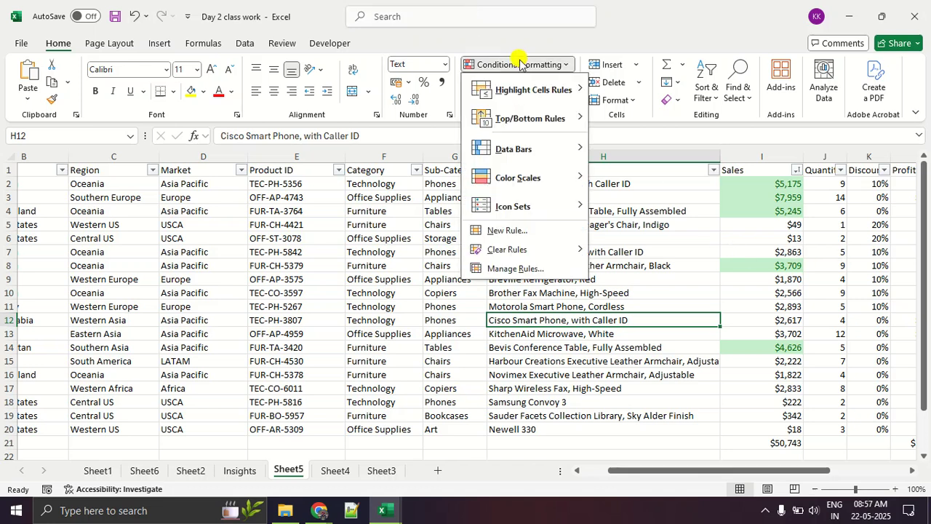
mouse_move(537, 251)
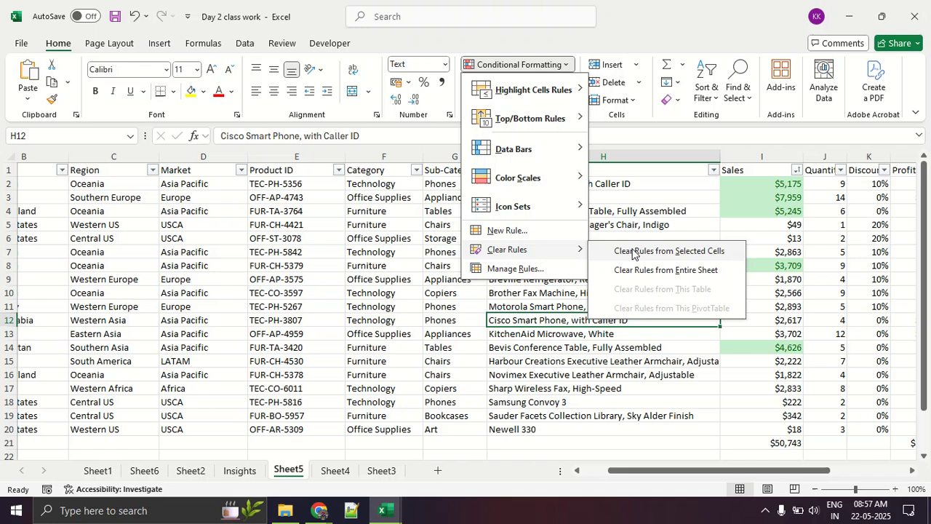
left_click(662, 268)
Step: Apply a Greater Than 2000 highlight rule with Green Fill with Dark Green Text to product name cell H12
left_click(502, 64)
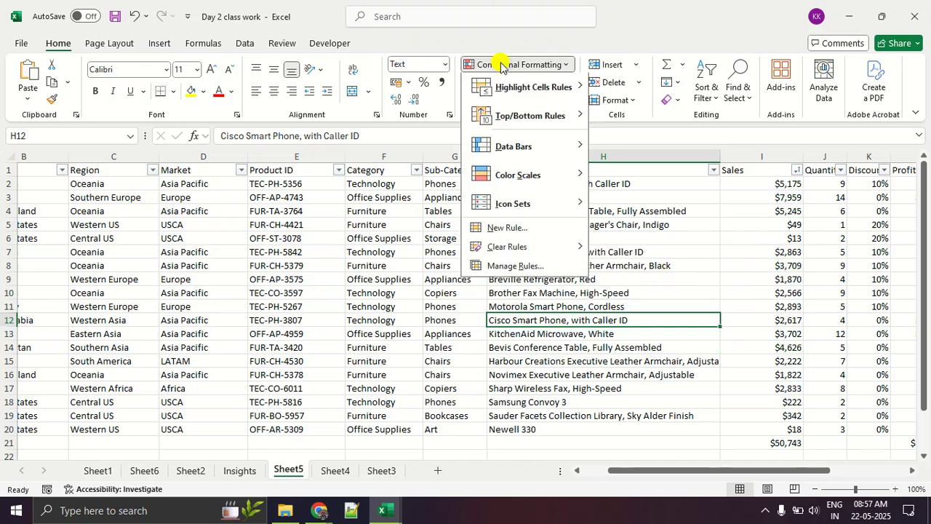
mouse_move(511, 91)
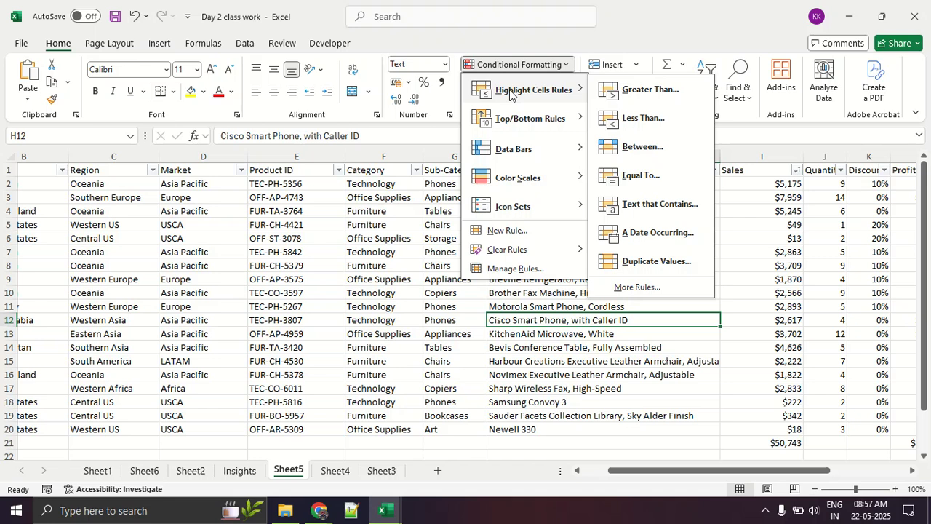
left_click(651, 90)
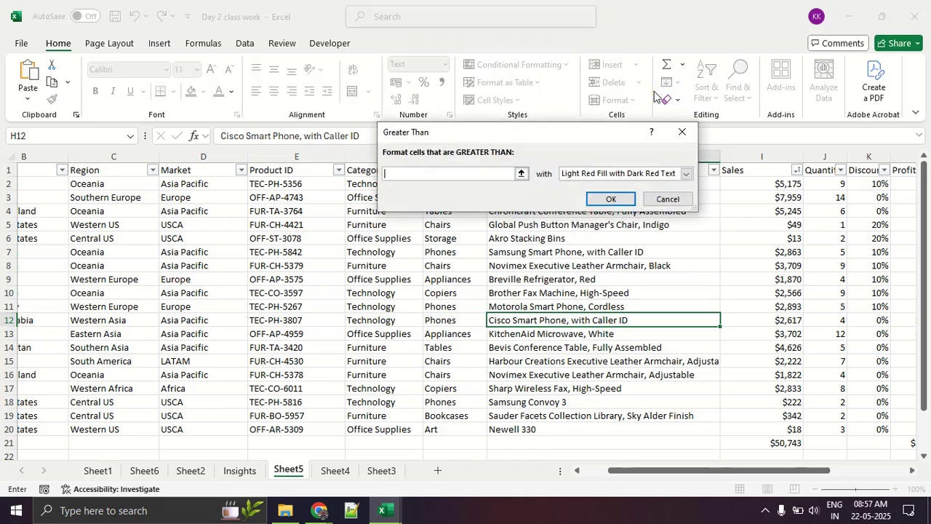
type("2000")
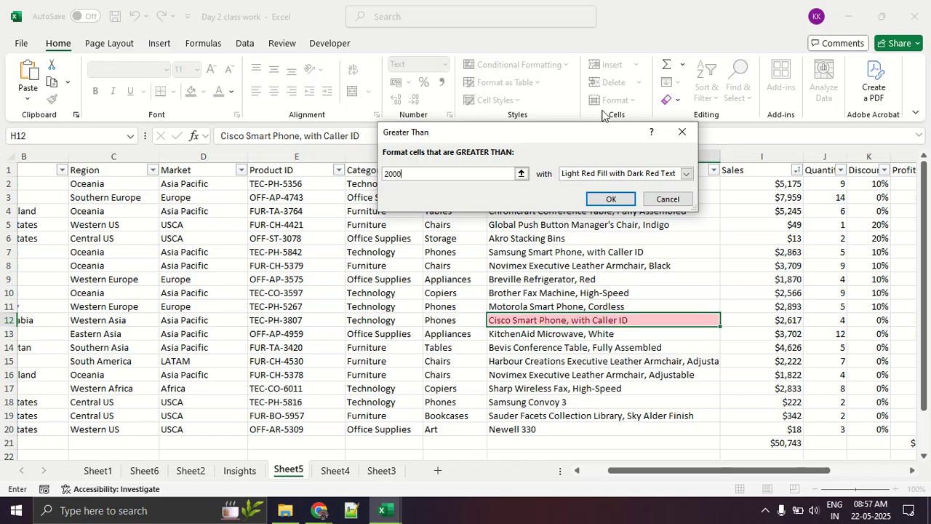
left_click(589, 175)
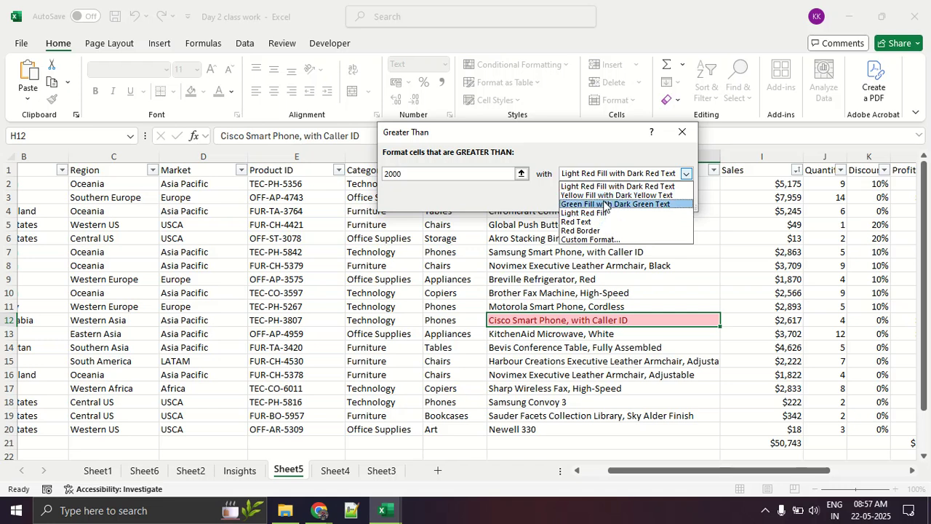
left_click(605, 205)
left_click(609, 198)
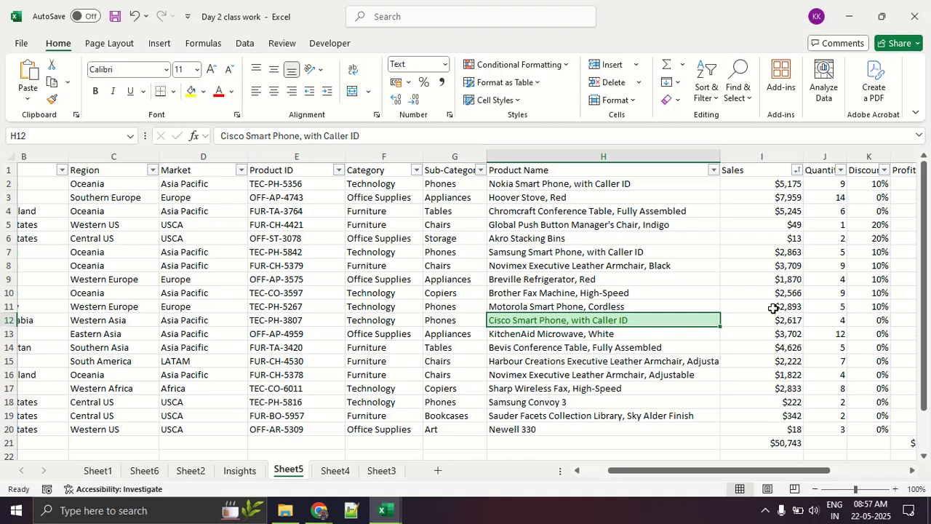
Step: Highlight Sales values in I2:I20 that are greater than 2000 using Green Fill with Dark Green Text
left_click(820, 269)
left_click_drag(786, 186, 790, 389)
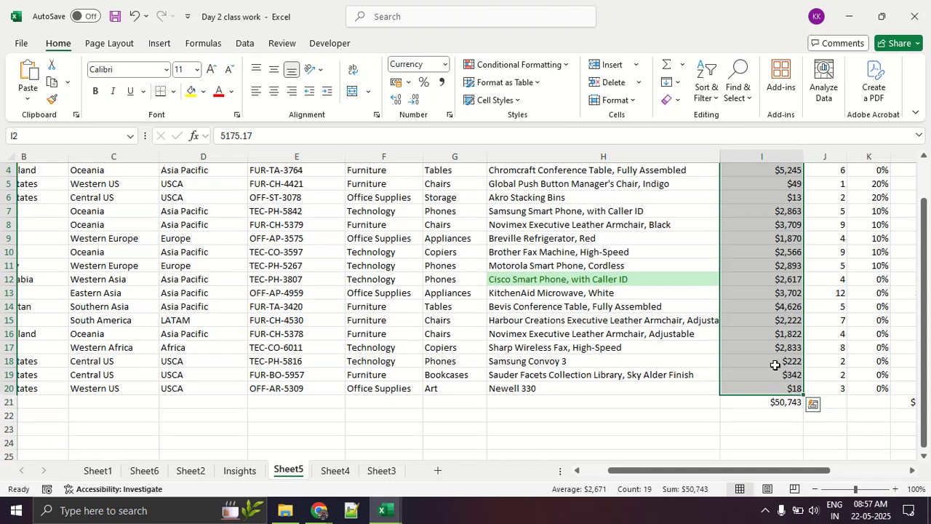
left_click(502, 64)
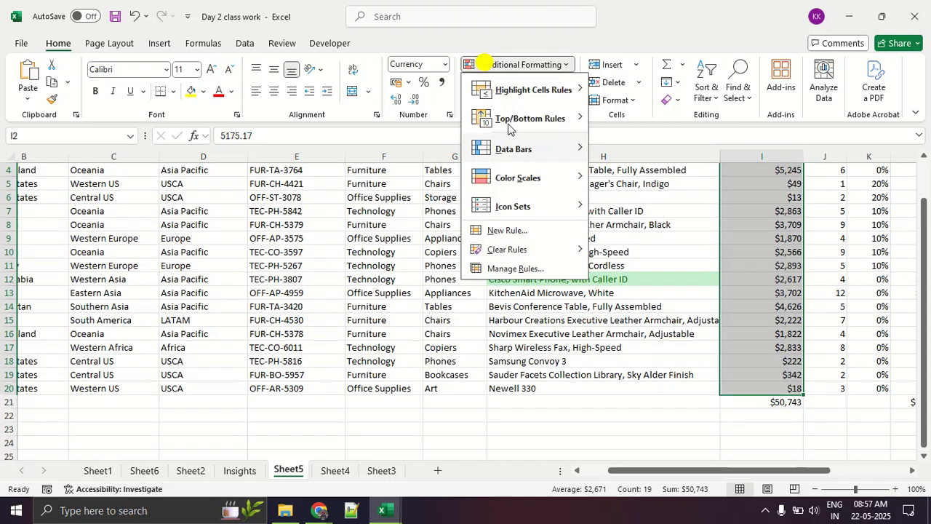
mouse_move(547, 94)
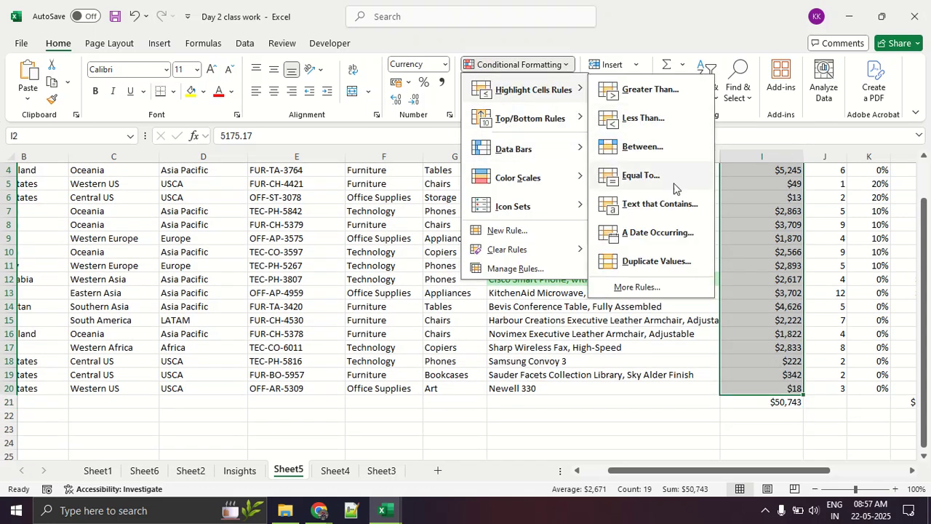
left_click(659, 99)
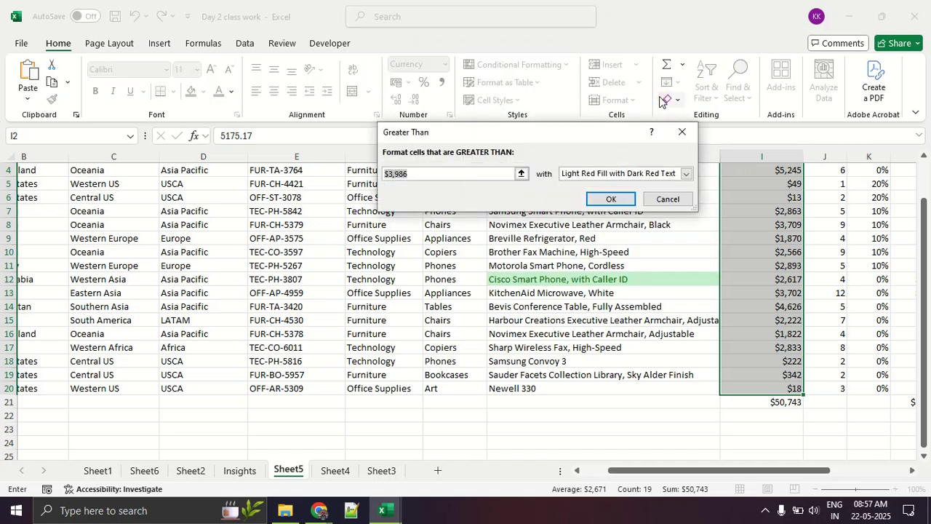
key("BackSpace")
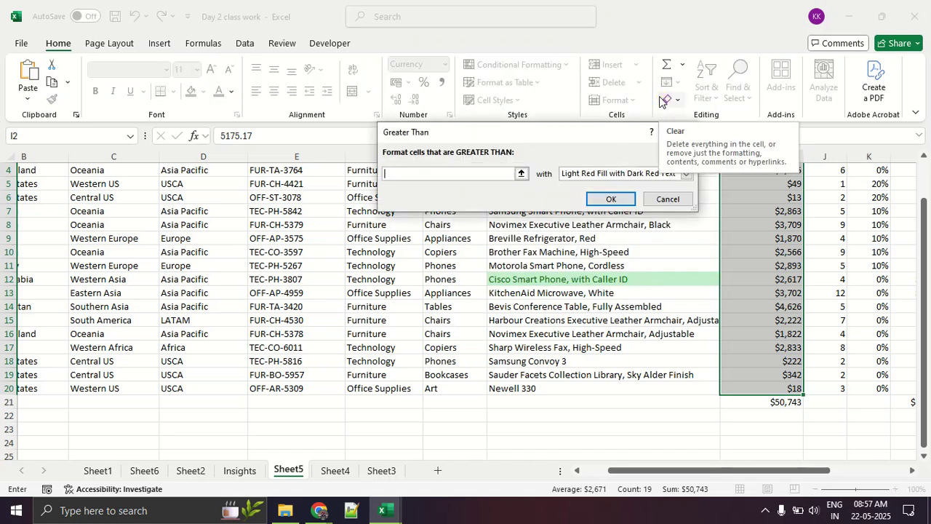
type("2000")
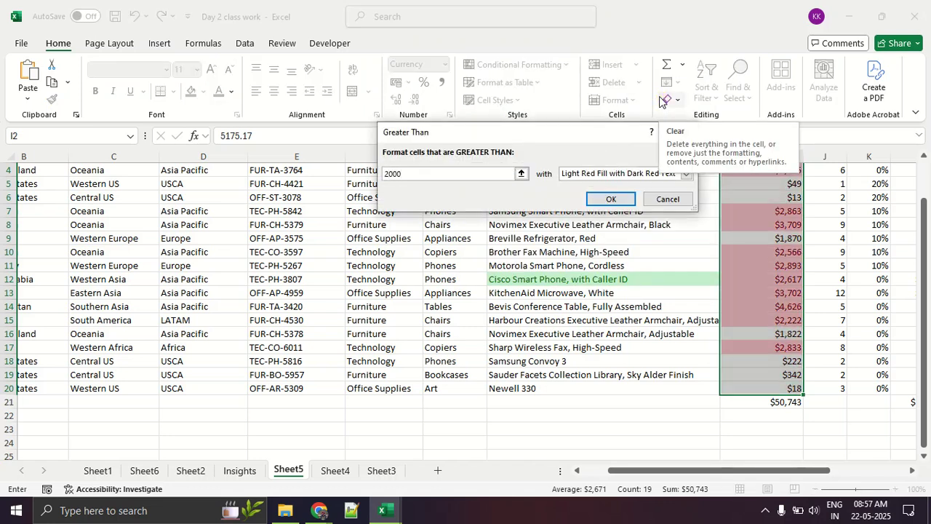
left_click(590, 173)
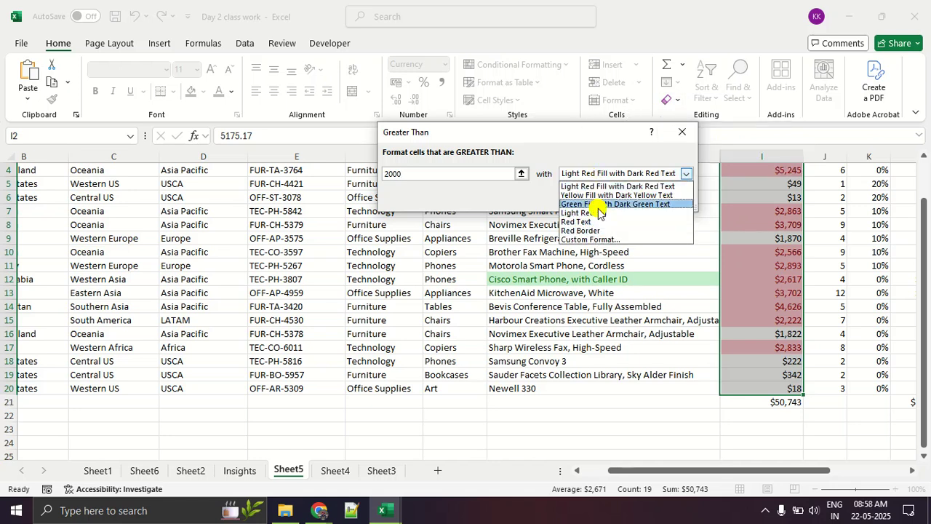
left_click(597, 204)
left_click(608, 199)
left_click(618, 315)
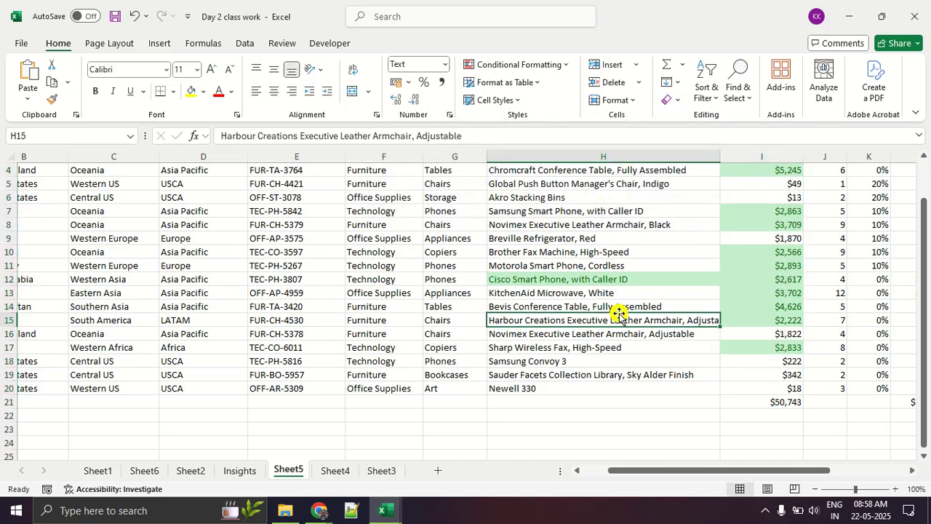
scroll(814, 265, "up", 1)
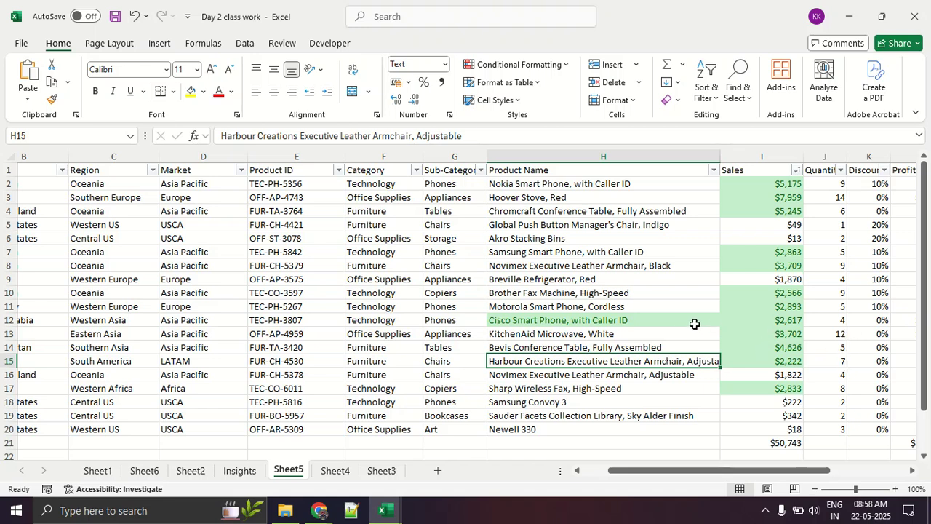
left_click(551, 68)
mouse_move(557, 99)
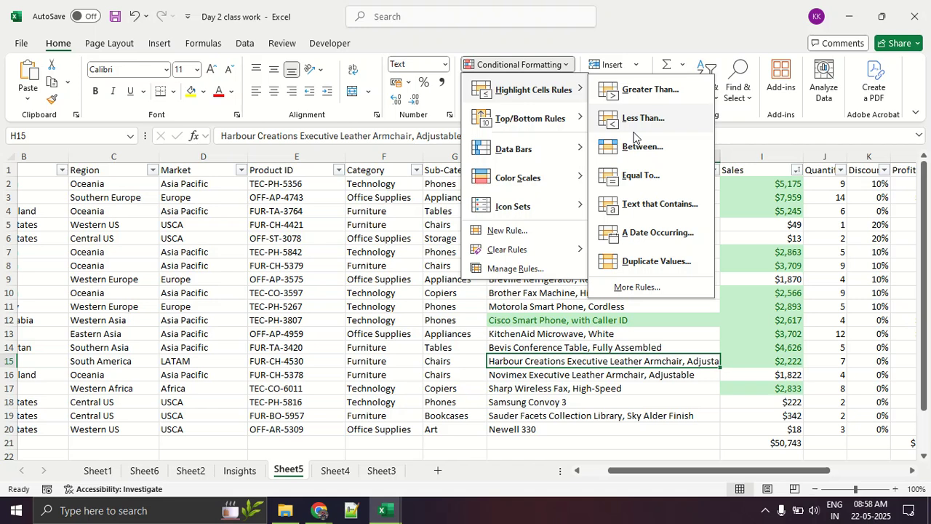
left_click(863, 401)
Step: Highlight Profit values in L2:L20 that are less than 0 using Light Red Fill with Dark Red Text
left_click_drag(821, 470, 830, 471)
left_click_drag(636, 181, 647, 430)
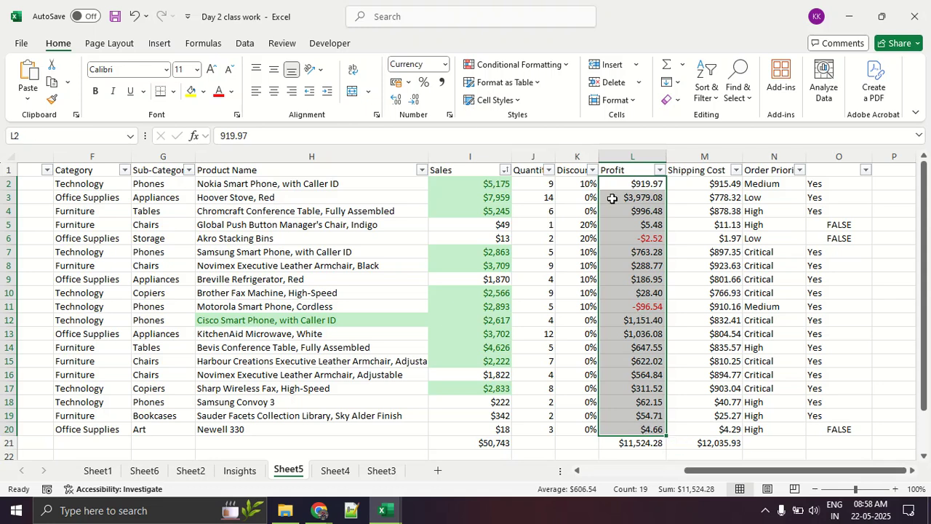
left_click(530, 65)
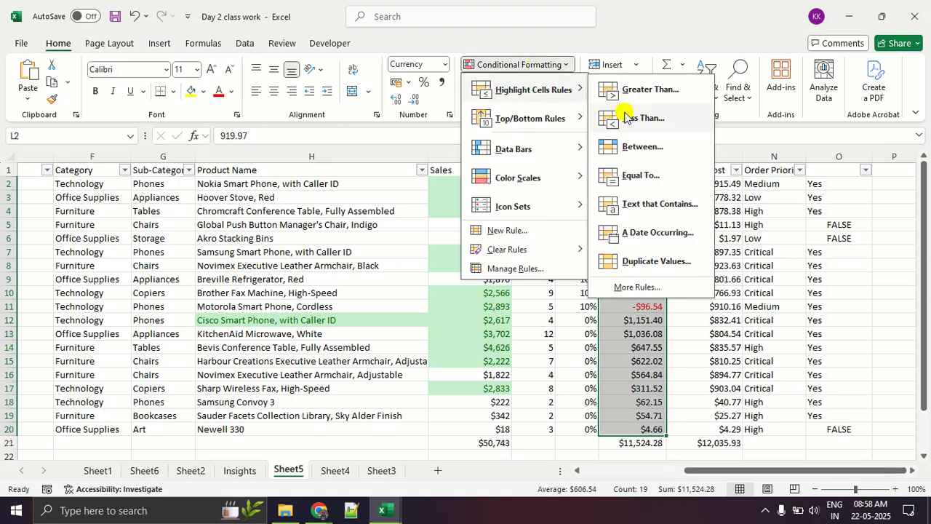
left_click(627, 118)
type("0")
left_click(603, 197)
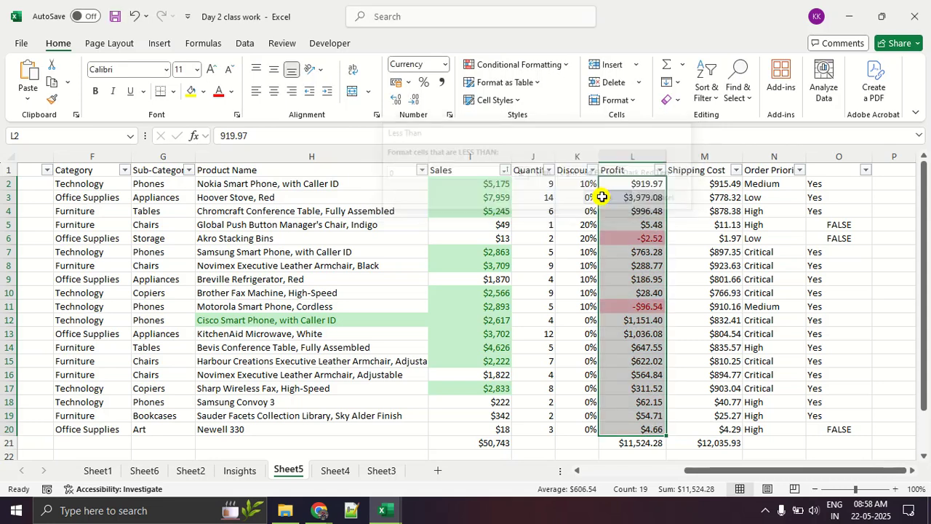
left_click(622, 333)
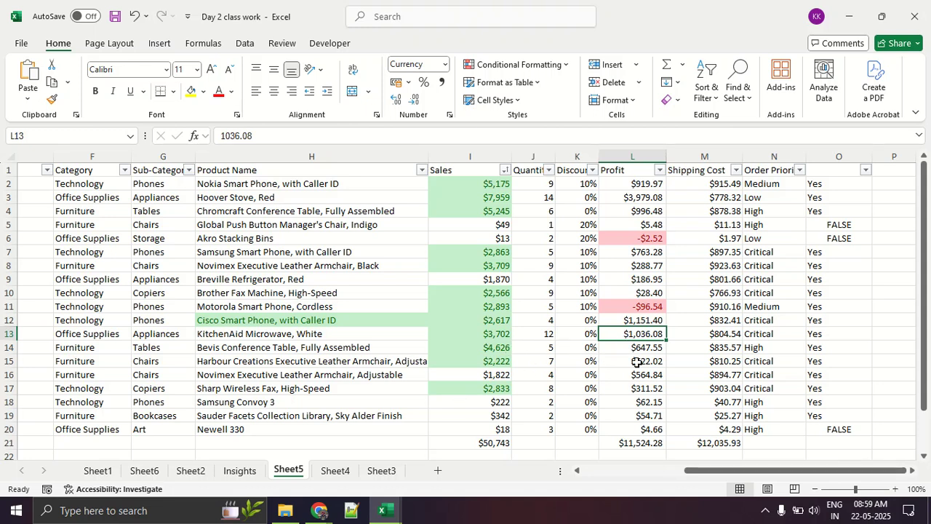
left_click(754, 484)
left_click(550, 66)
left_click(543, 92)
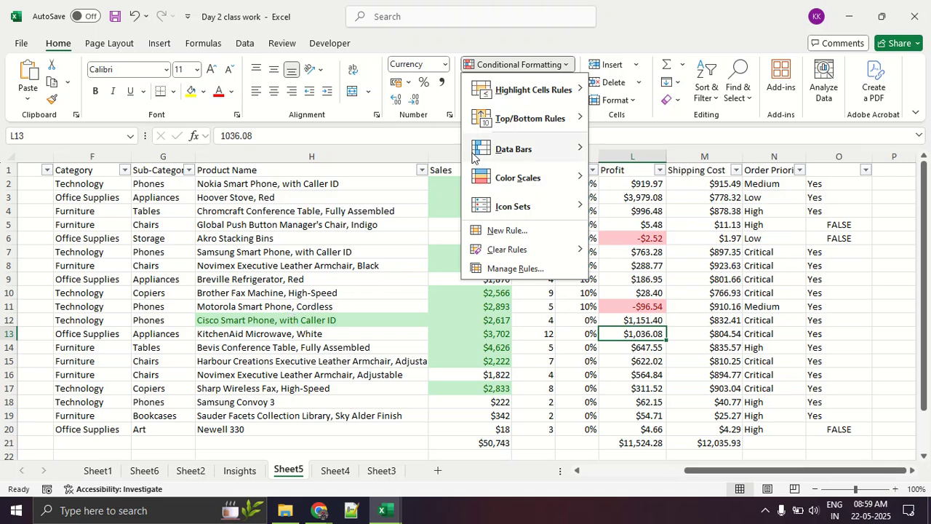
mouse_move(531, 96)
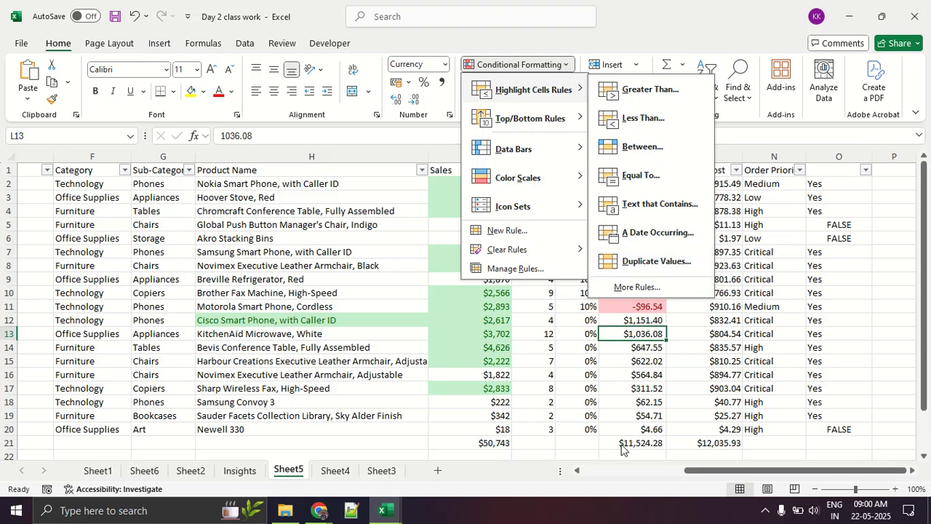
left_click(565, 398)
Step: Highlight duplicate Quantity values in J2:J20 using Light Red Fill with Dark Red Text
left_click(541, 171)
left_click(544, 195)
left_click_drag(544, 184, 546, 404)
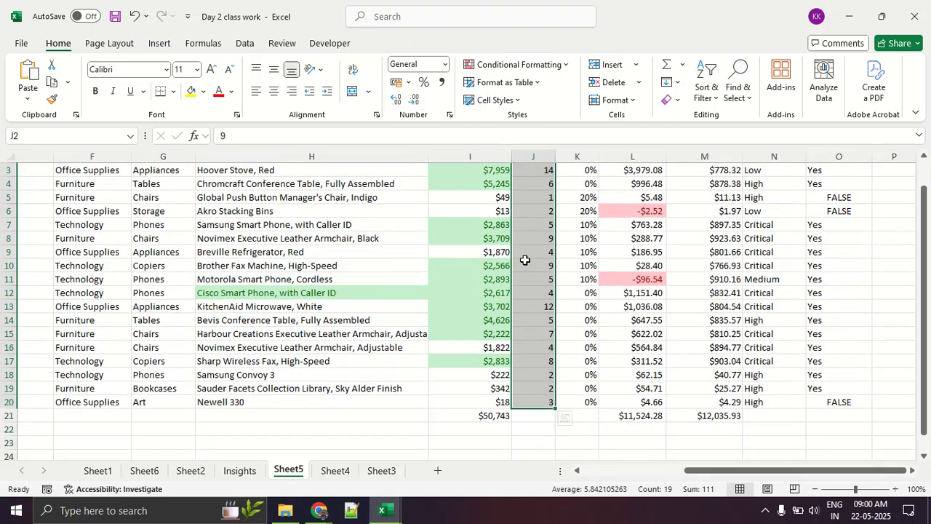
scroll(526, 254, "up", 1)
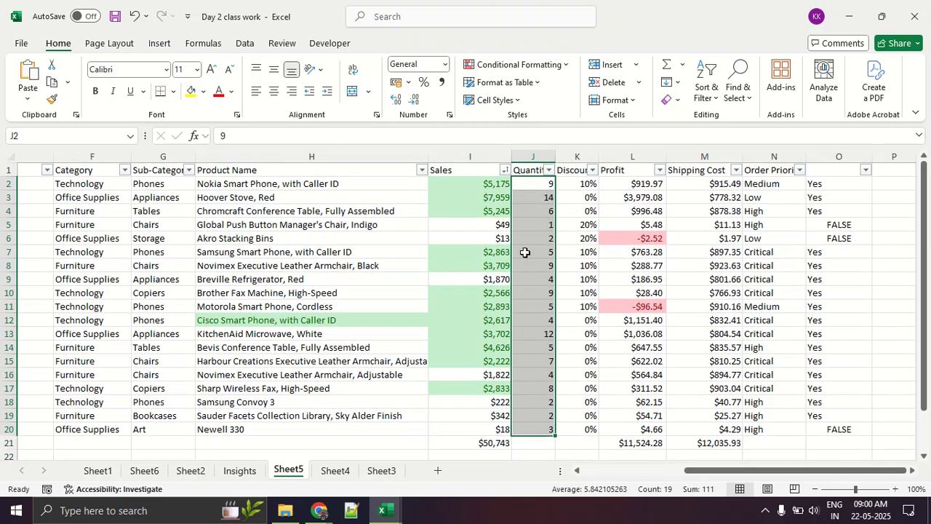
left_click(532, 65)
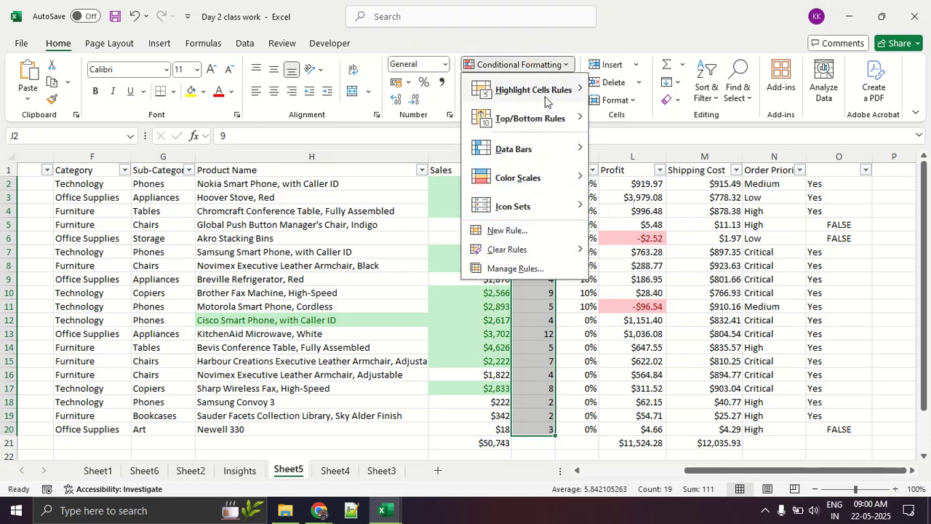
left_click(611, 262)
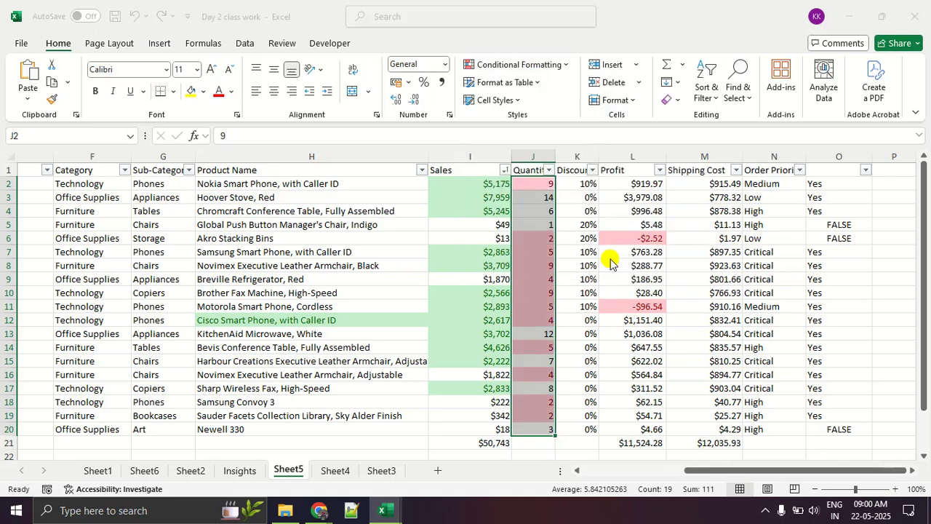
left_click(576, 184)
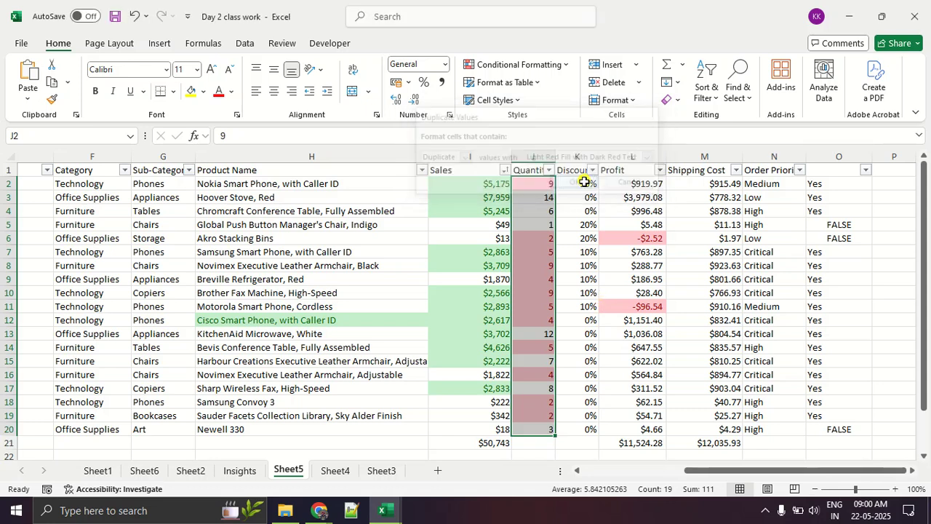
left_click(577, 210)
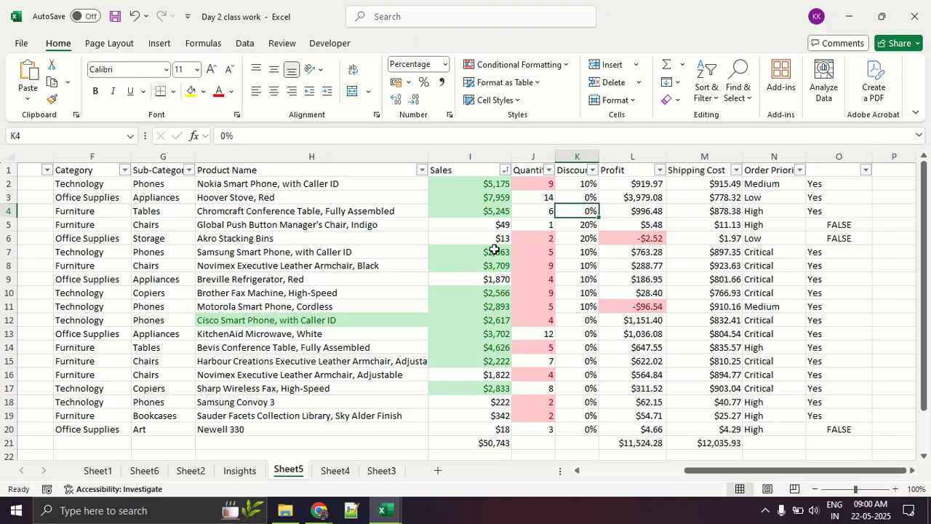
Step: Clear all conditional formatting rules from the entire sheet, including the Sales, Profit and Quantity highlights
left_click(553, 65)
mouse_move(540, 151)
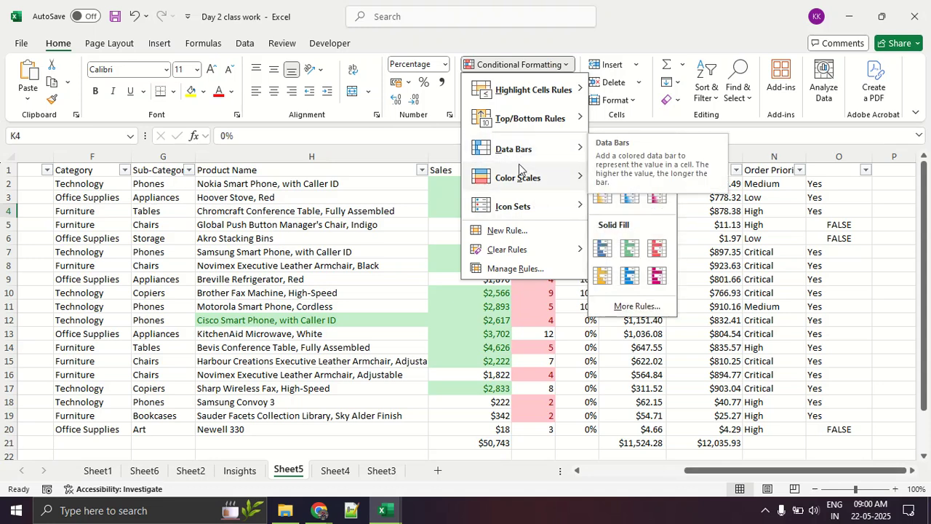
mouse_move(519, 206)
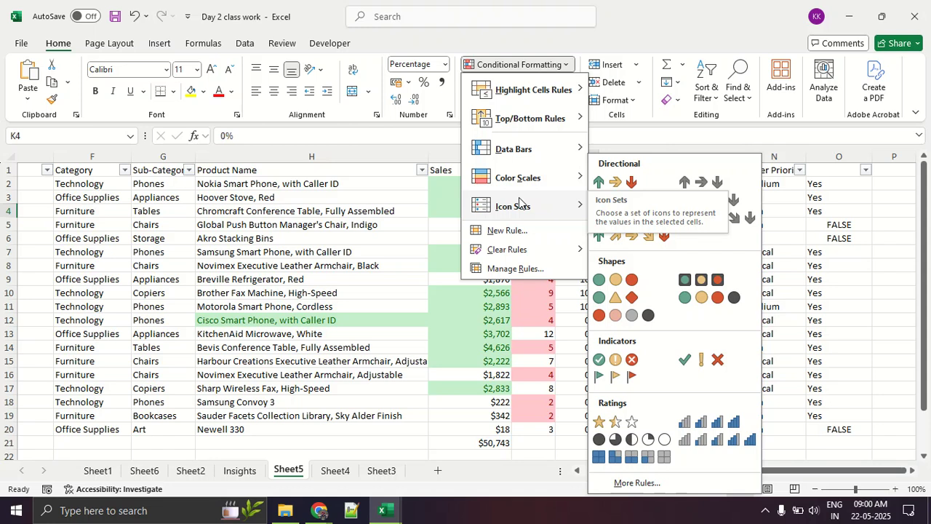
mouse_move(511, 251)
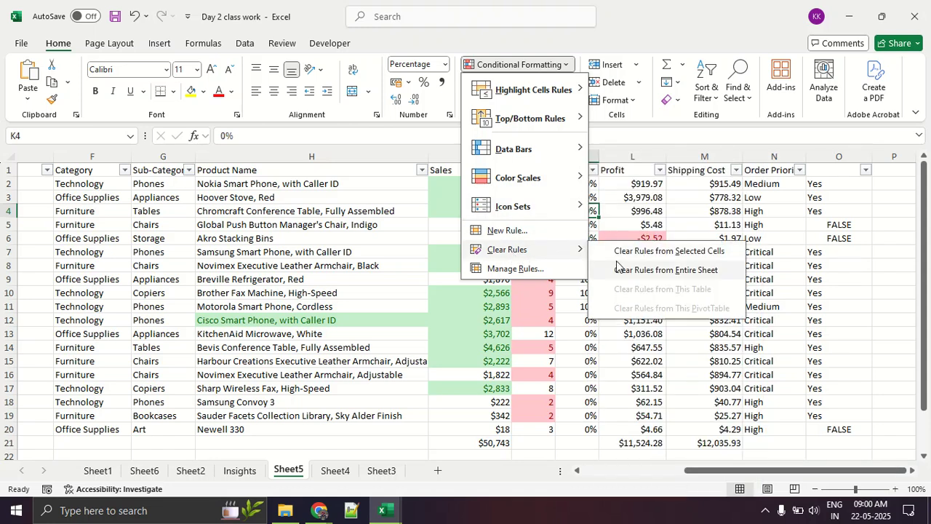
left_click(645, 270)
left_click(628, 269)
left_click(416, 366)
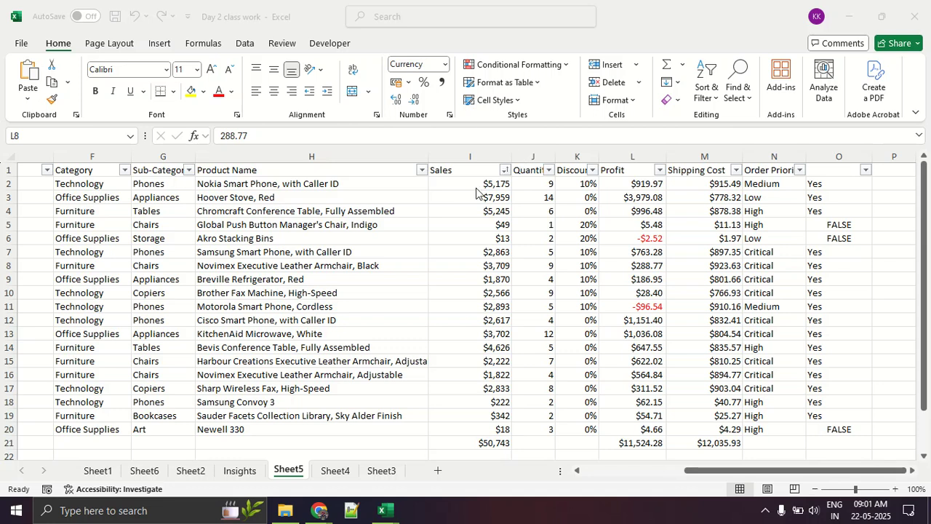
Step: Add blue solid fill data bars to the Sales values in I2:I20
left_click(484, 239)
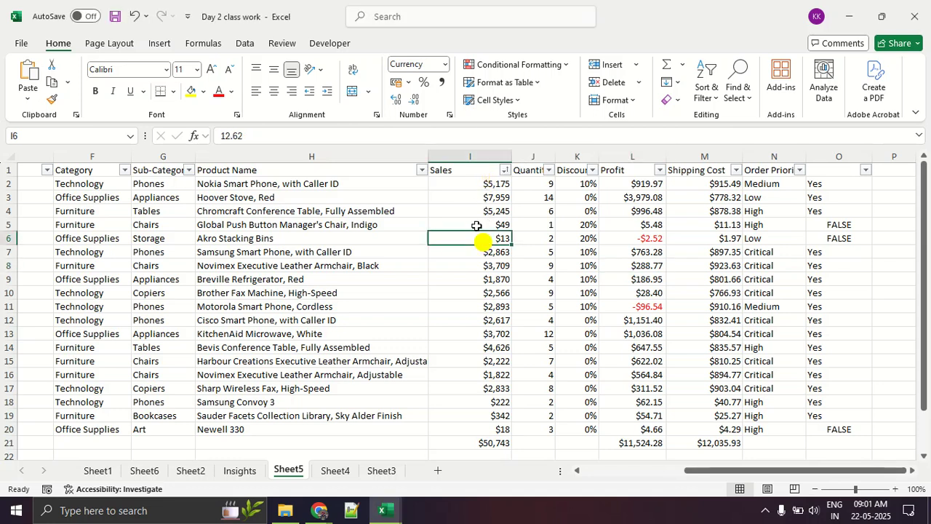
left_click_drag(474, 189, 451, 430)
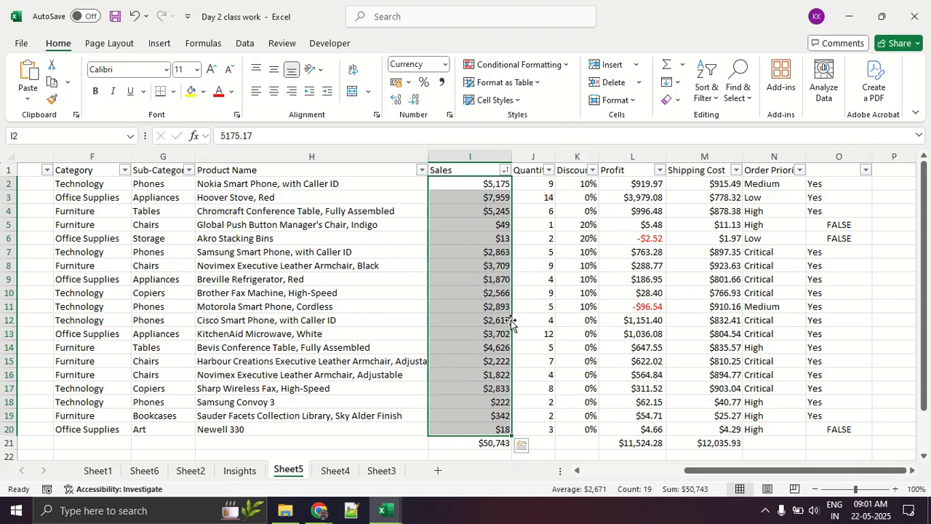
left_click(542, 80)
left_click(542, 68)
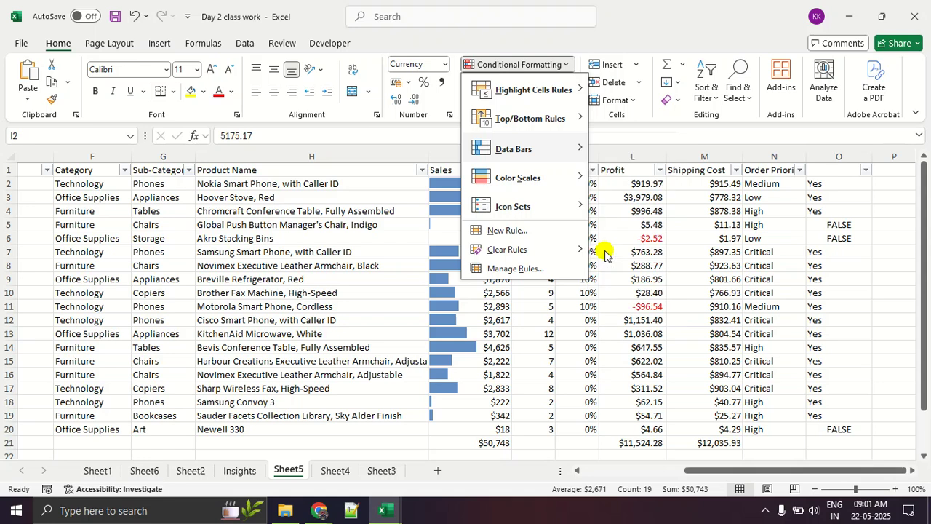
left_click(603, 248)
left_click(605, 250)
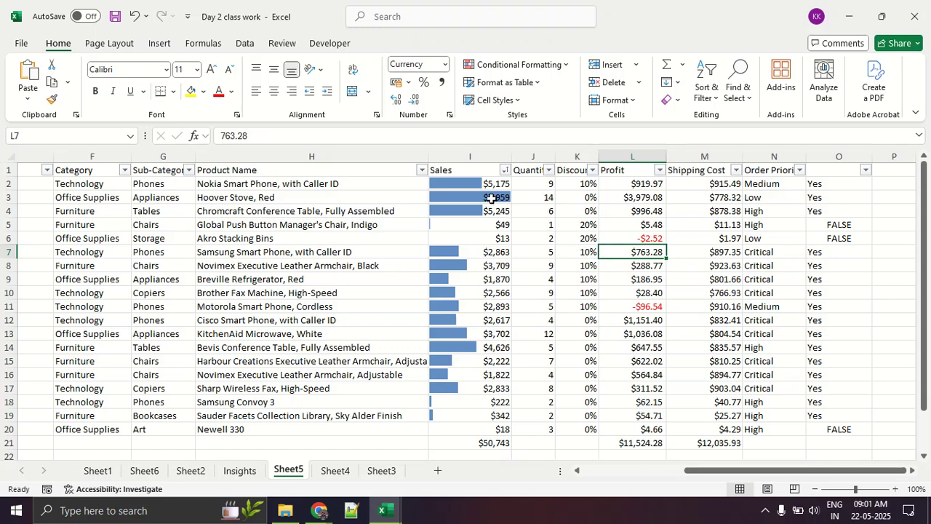
Step: Try a narrower Sales column, and settle on a wider one that lengthens the data bars
left_click_drag(511, 154, 486, 156)
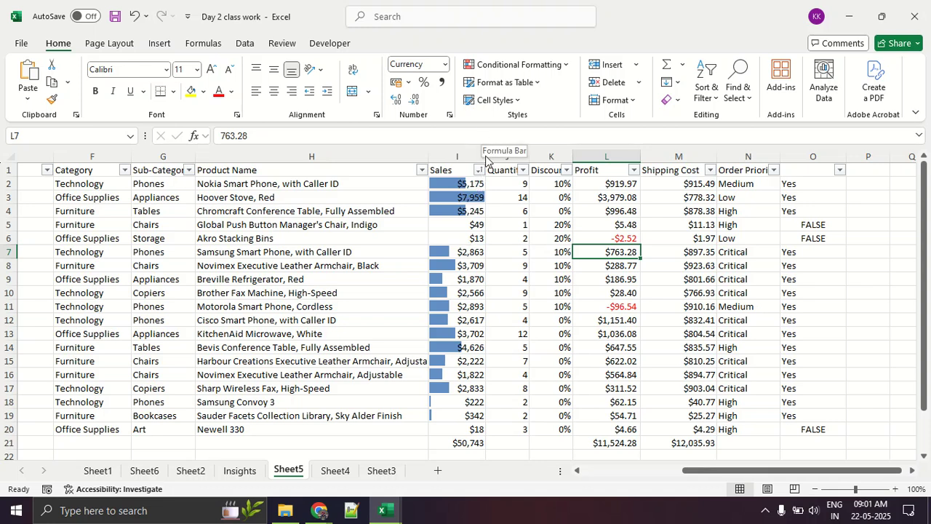
left_click_drag(486, 160, 574, 159)
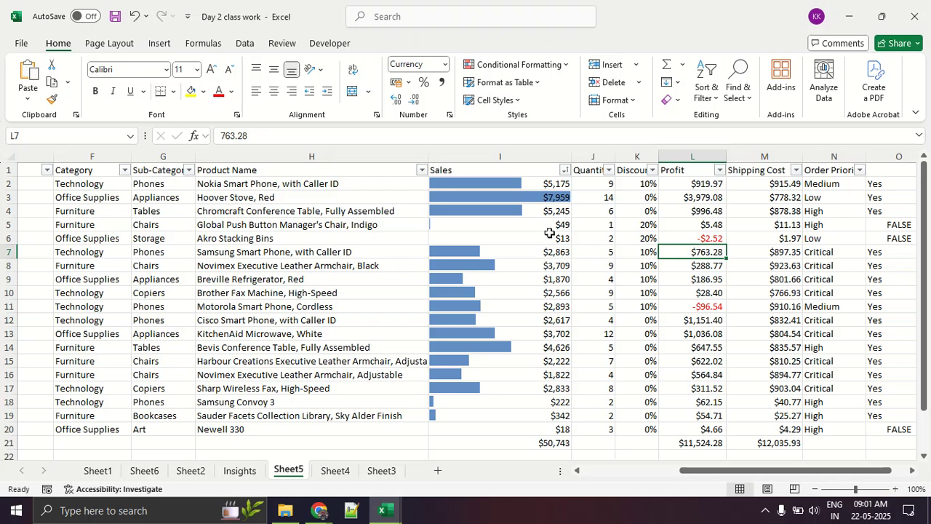
left_click_drag(572, 147, 560, 161)
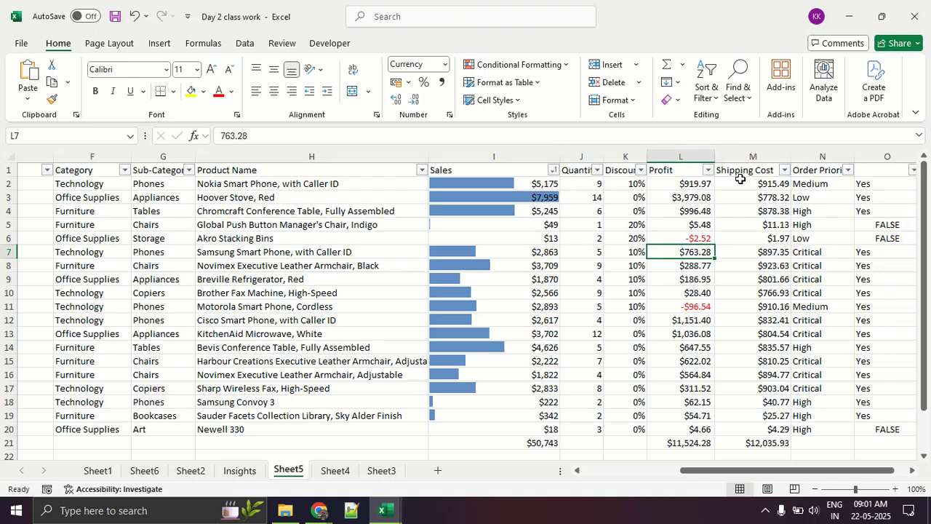
Step: Apply the Yellow-Green color scale to the Profit values in L2:L20 and slightly widen the Profit column
left_click_drag(680, 188, 692, 386)
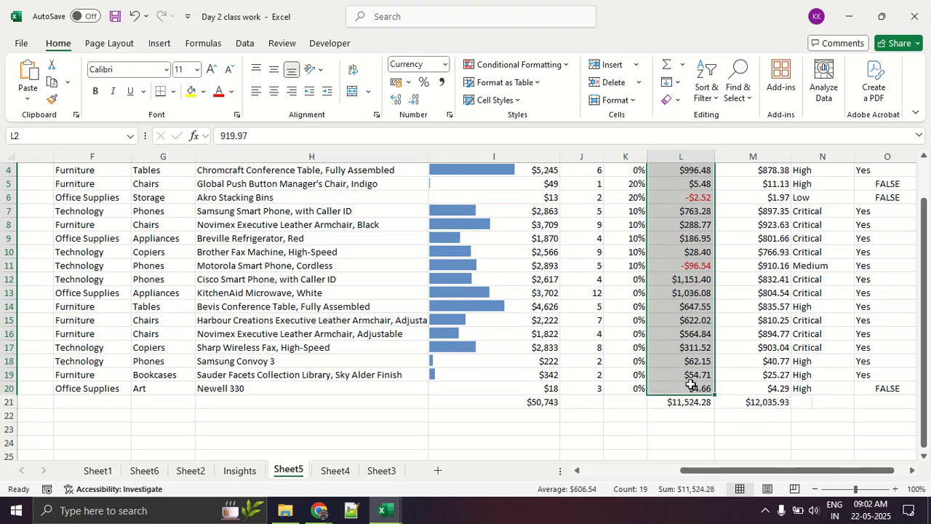
left_click(518, 64)
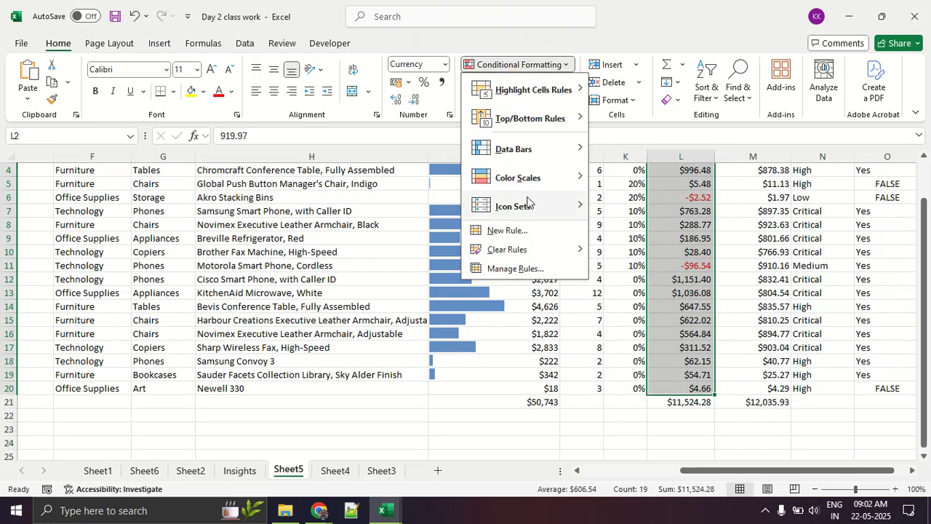
mouse_move(535, 181)
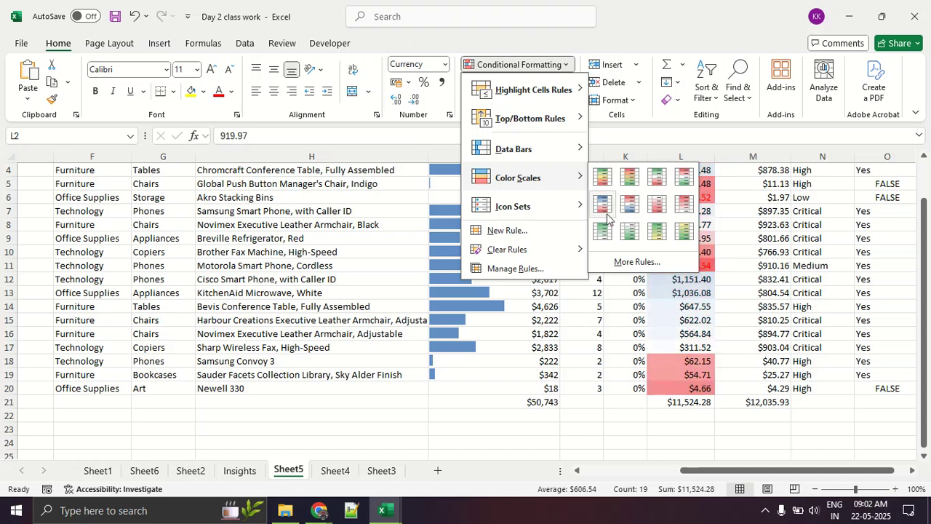
left_click(677, 236)
left_click(556, 292)
scroll(556, 291, "up", 1)
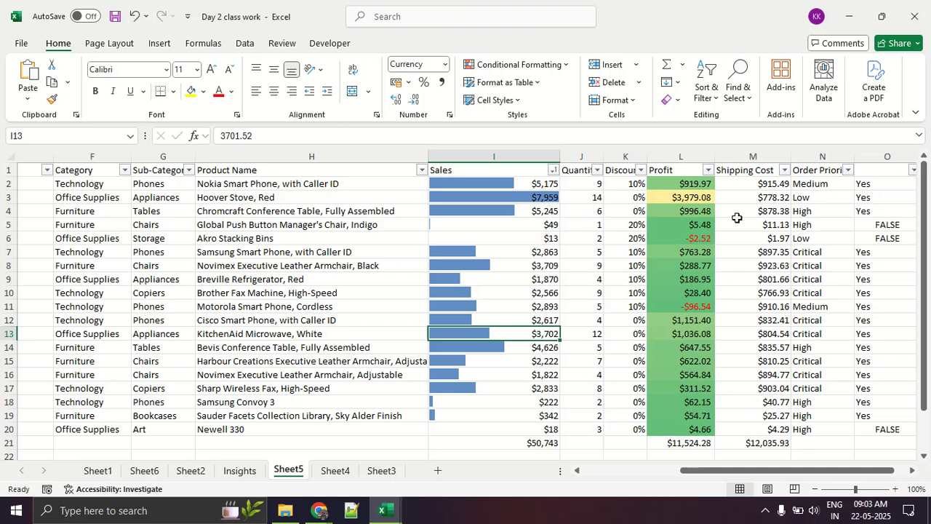
left_click_drag(712, 156, 722, 156)
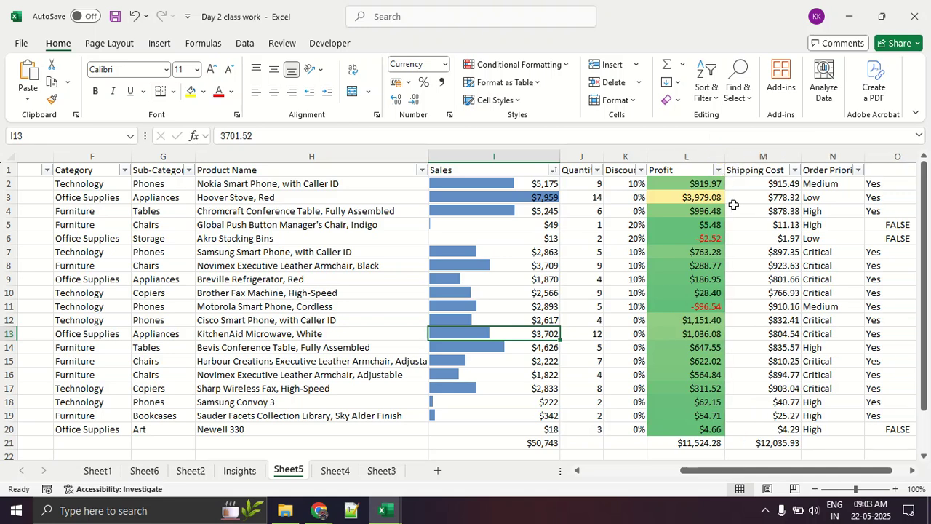
Step: Apply the colored five-arrow directional icon set to the Shipping Cost values in M2:M20
left_click(767, 185)
left_click_drag(756, 307, 750, 423)
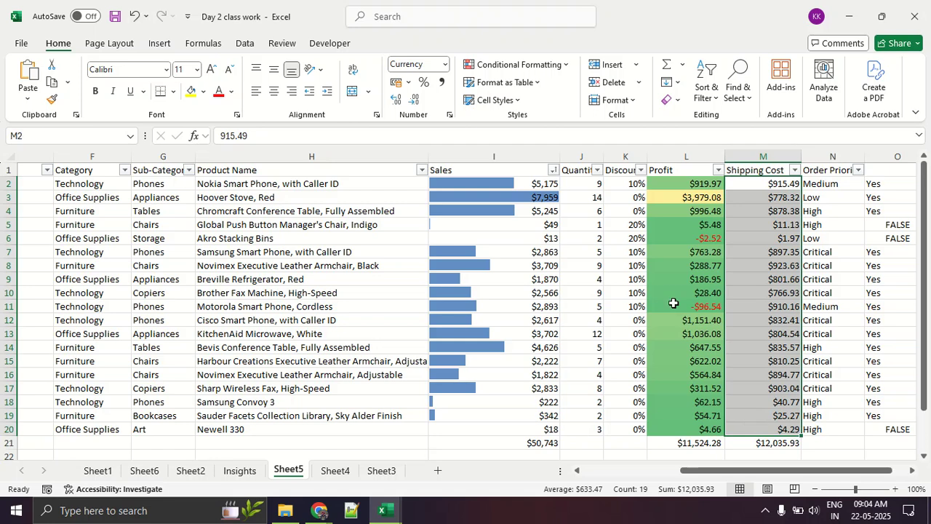
left_click(557, 64)
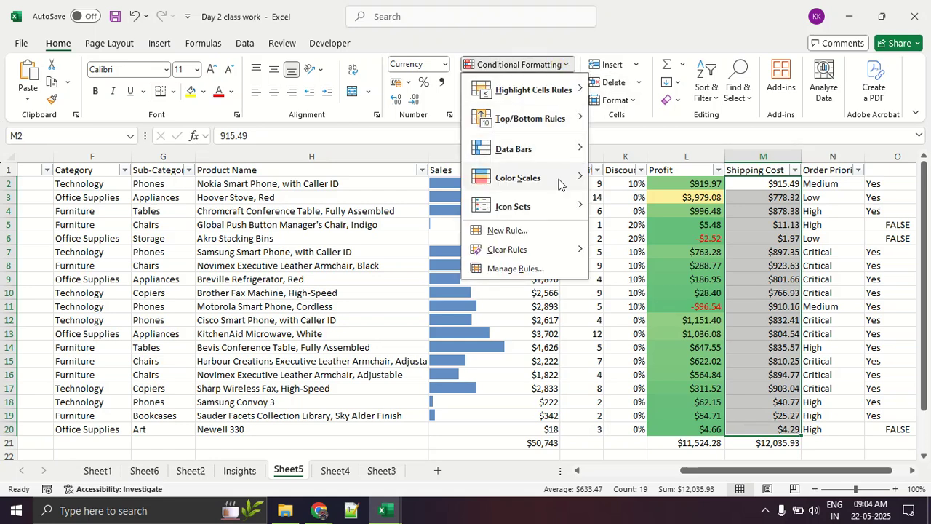
mouse_move(557, 208)
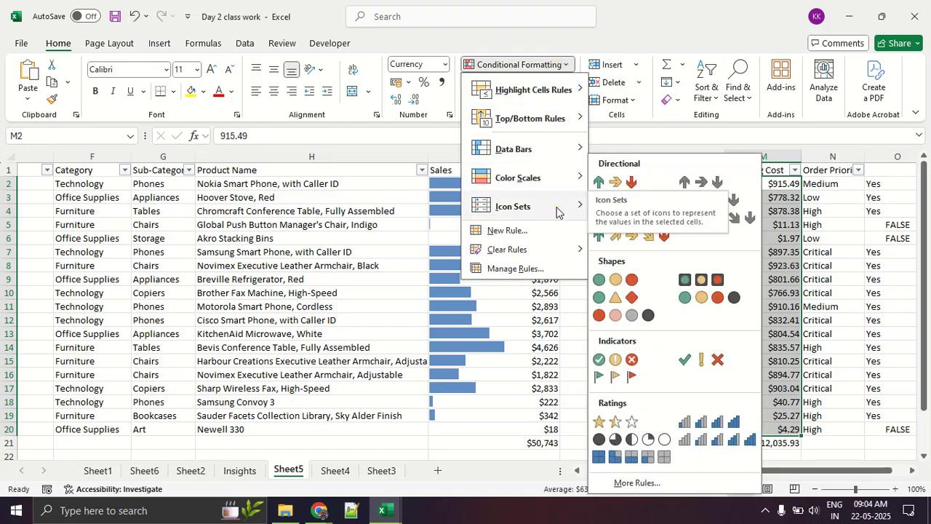
left_click(633, 238)
left_click(763, 278)
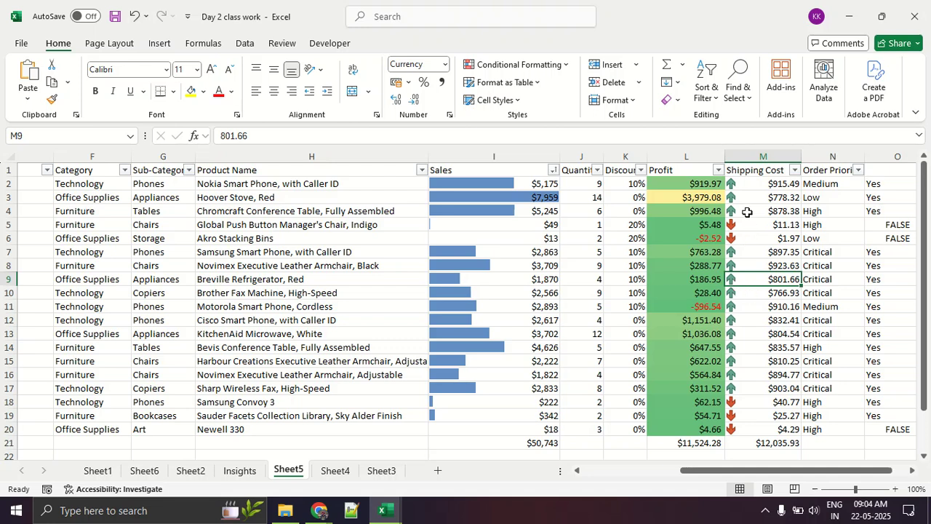
Step: Try the three rimmed traffic lights icon set on the Shipping Cost cell M9
left_click(562, 67)
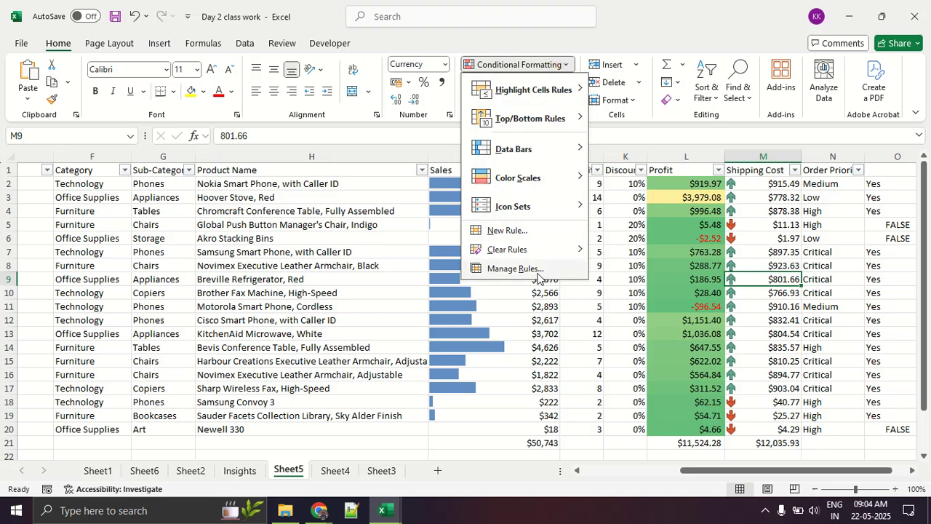
mouse_move(547, 211)
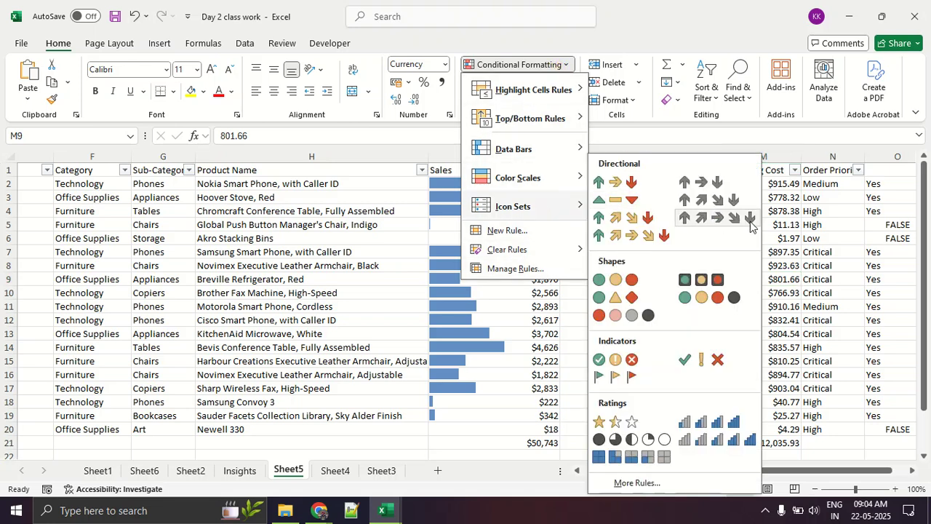
left_click(702, 279)
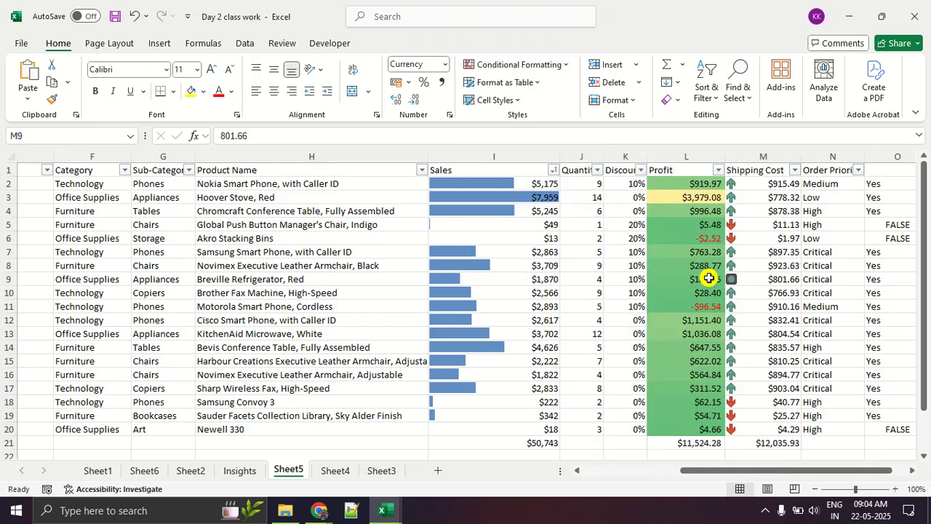
Step: Apply the four traffic lights icon set to the Shipping Cost values in M2:M20
left_click(753, 323)
left_click_drag(734, 184, 777, 429)
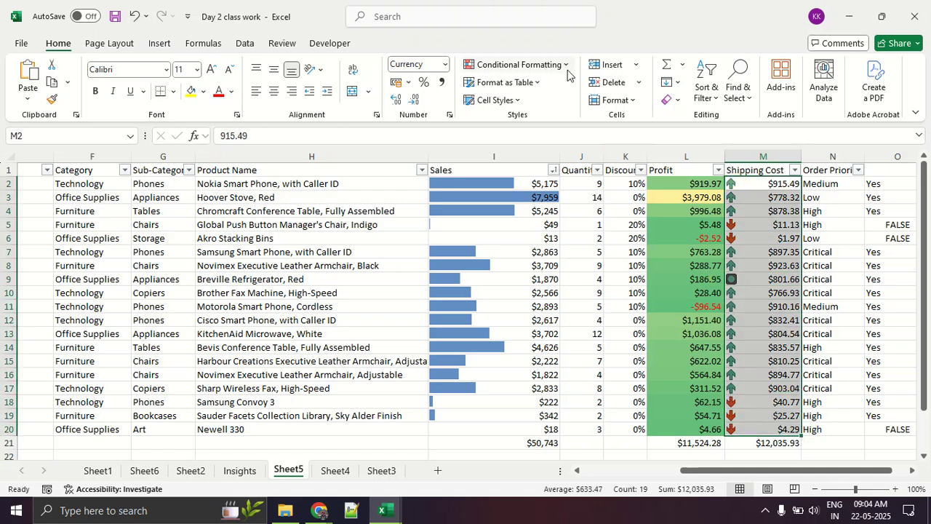
left_click(513, 65)
mouse_move(552, 208)
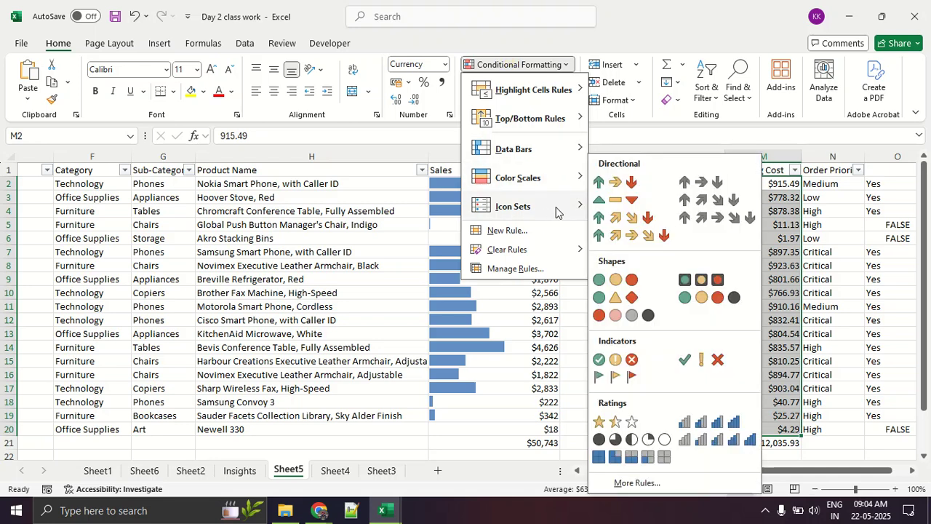
left_click(693, 298)
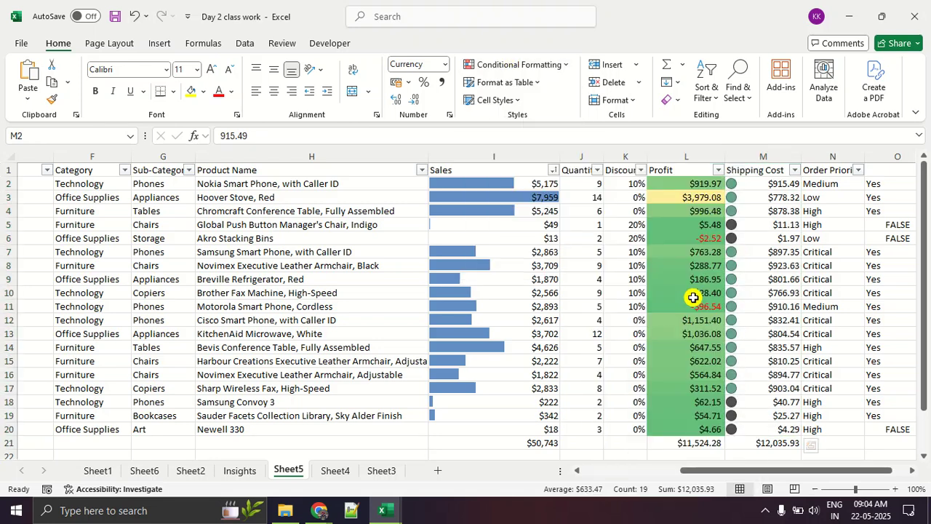
left_click(795, 356)
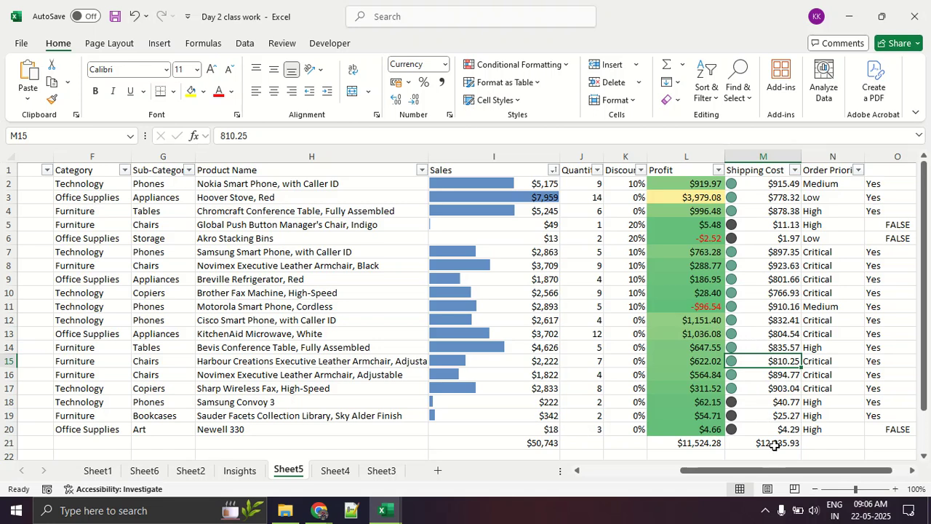
Step: Close the Day 2 class work workbook without saving its changes
left_click_drag(780, 470, 658, 474)
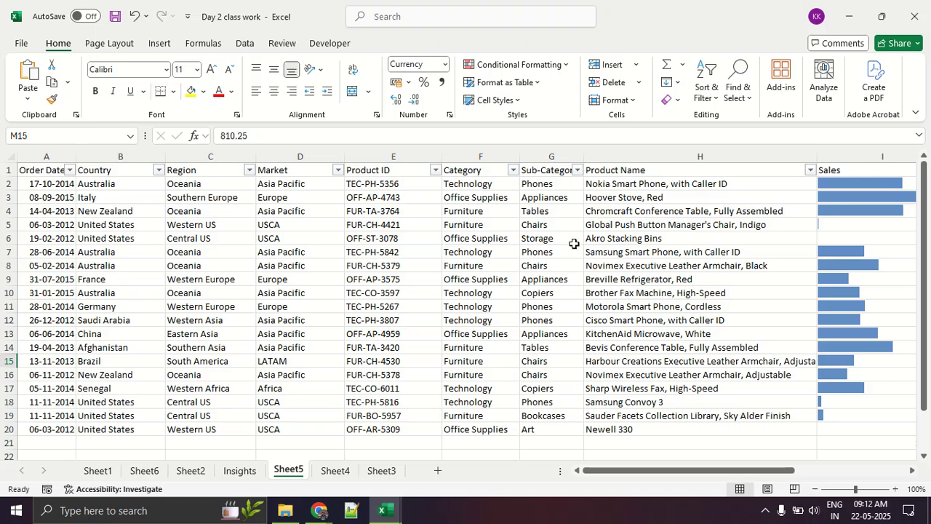
key("alt+Tab")
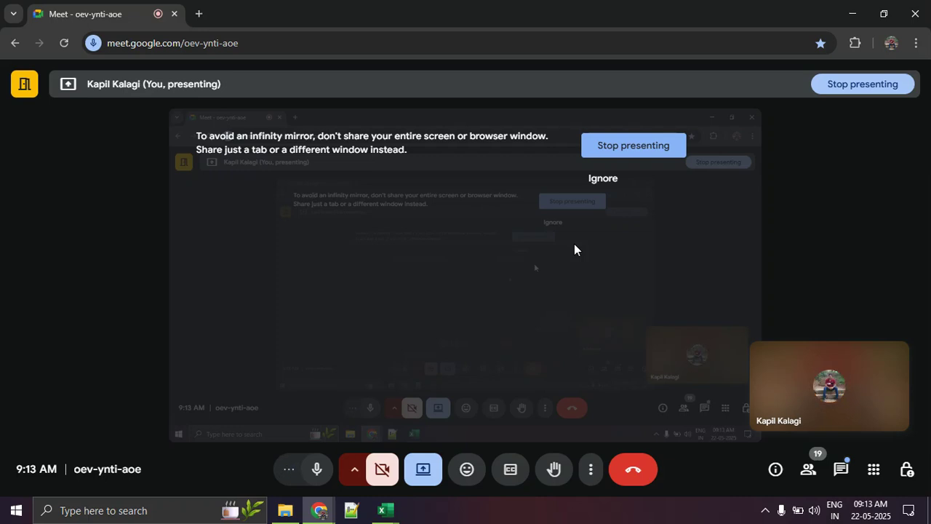
left_click(399, 511)
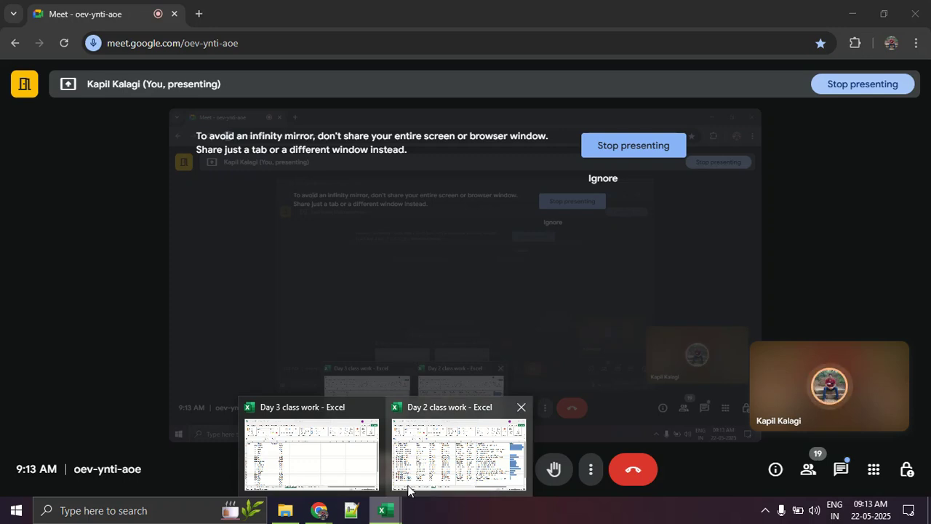
left_click(521, 407)
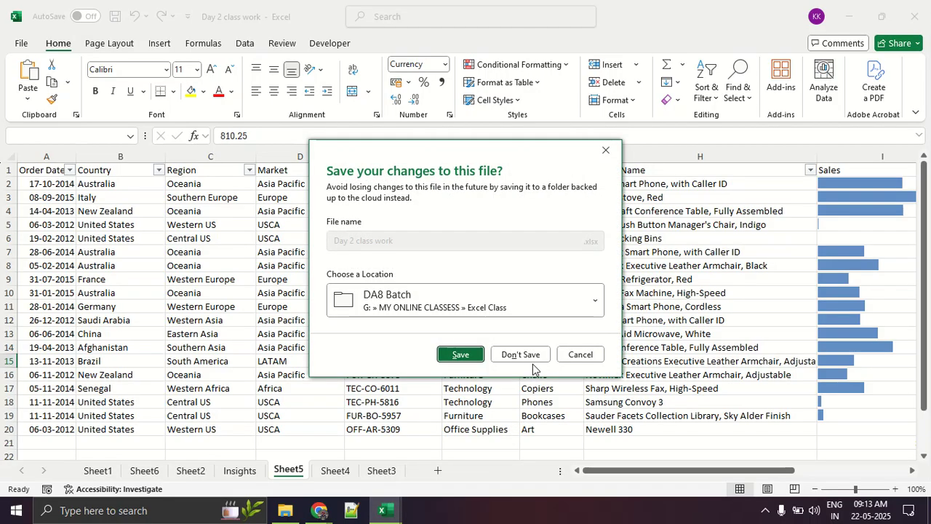
left_click(507, 354)
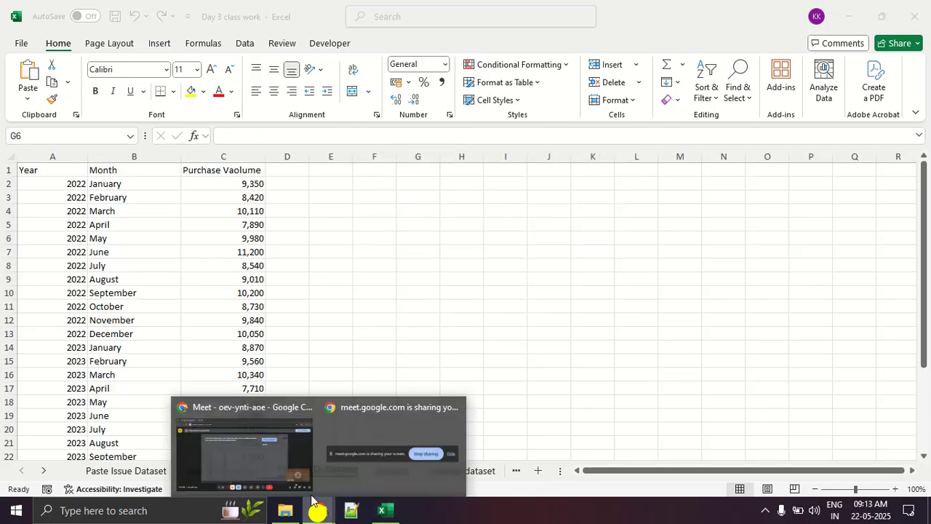
Step: Check the Google Meet call, return to Excel, and close the Day 3 class work workbook without saving
left_click(232, 434)
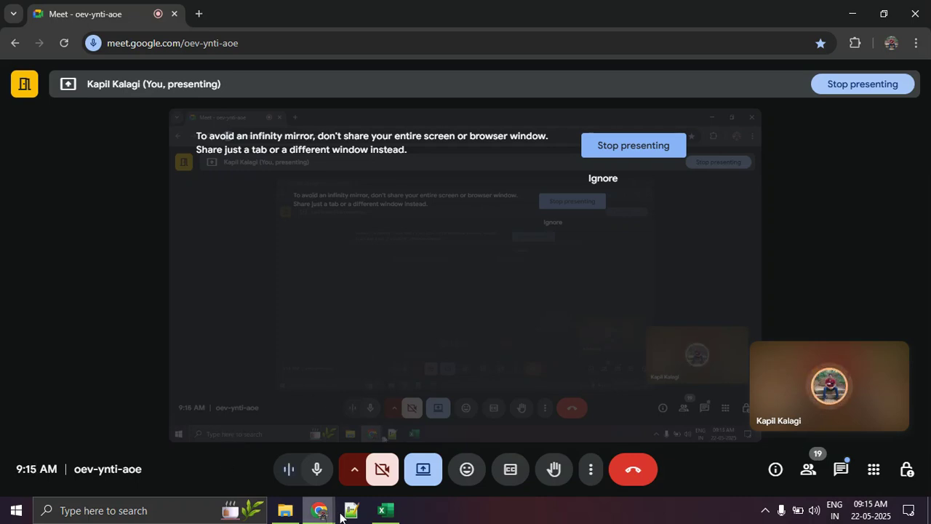
left_click(384, 511)
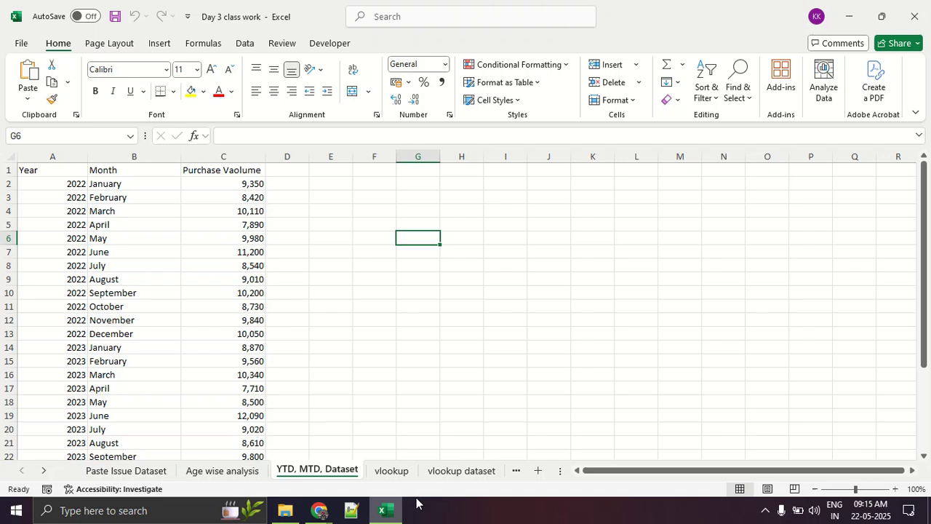
left_click(923, 4)
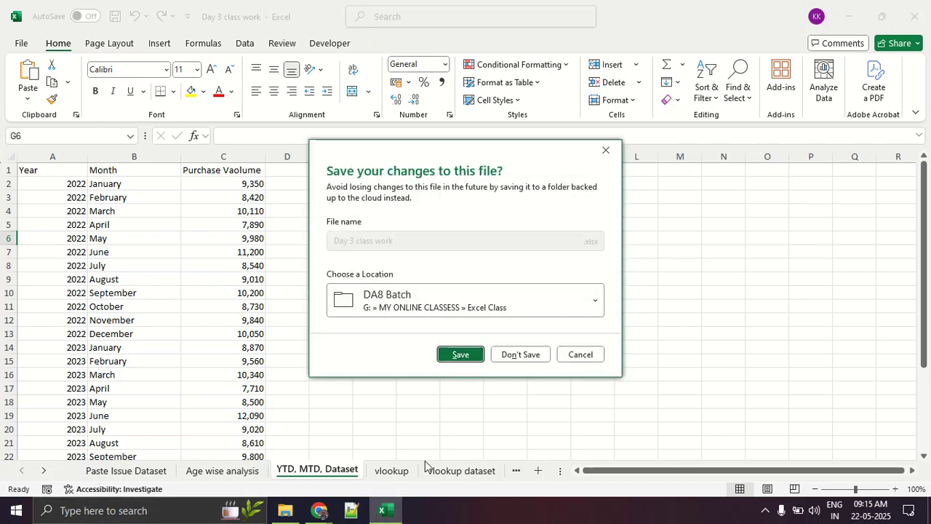
left_click(521, 355)
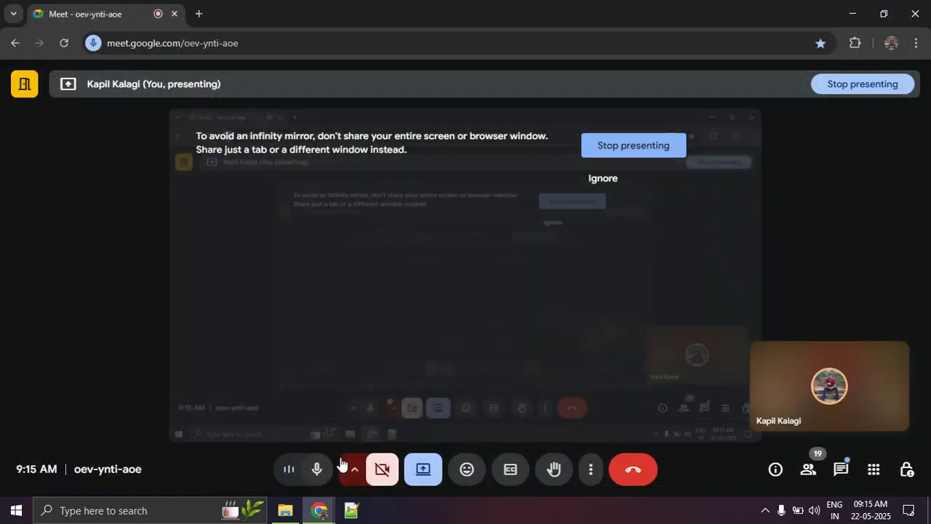
Step: Reopen the Day 3 class work workbook from the DA8 Batch folder and update its external links
left_click(291, 509)
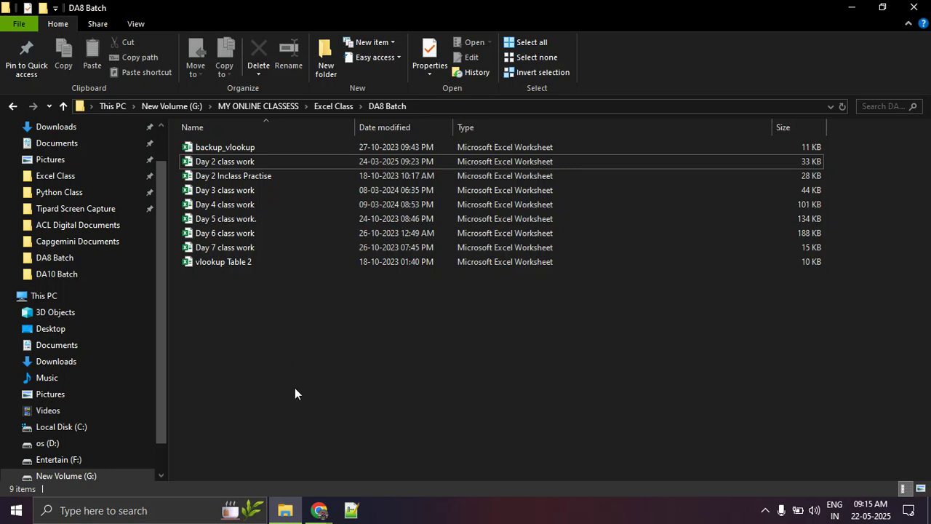
left_click(276, 194)
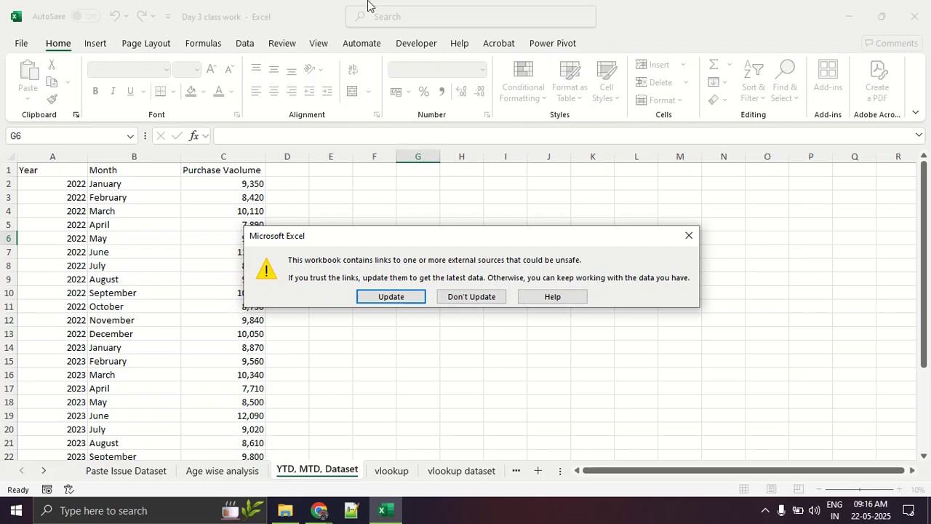
left_click(412, 296)
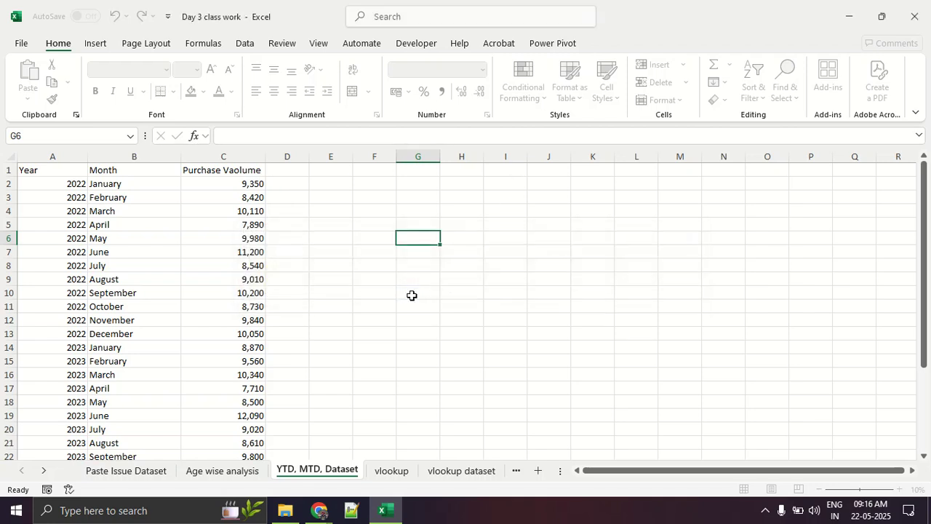
Step: Show the vlookup dataset sheet at 110% zoom with the Example 1 table in view
left_click(124, 470)
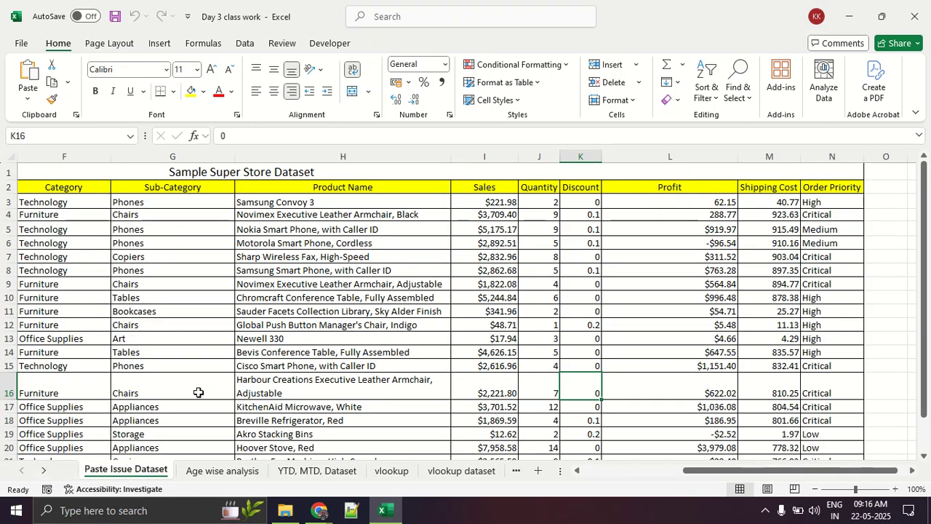
left_click(433, 472)
scroll(161, 326, "up", 9)
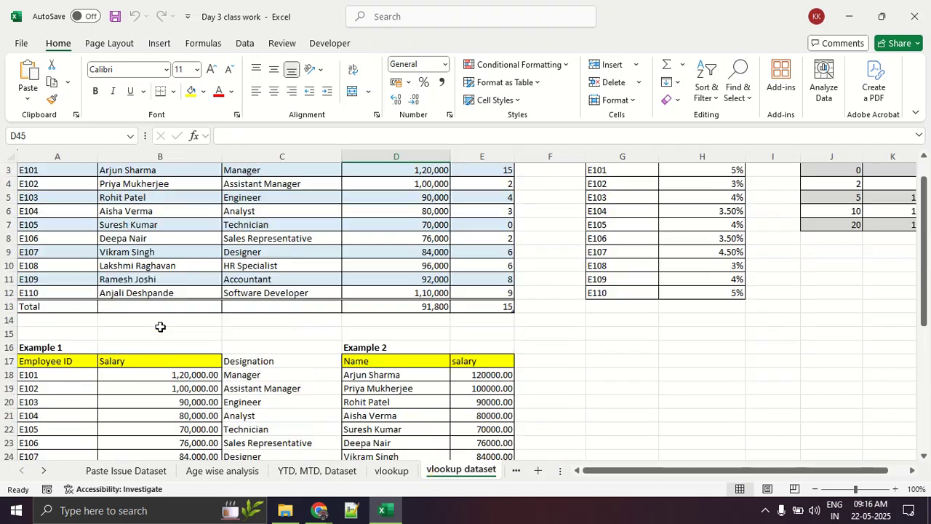
scroll(160, 327, "up", 1)
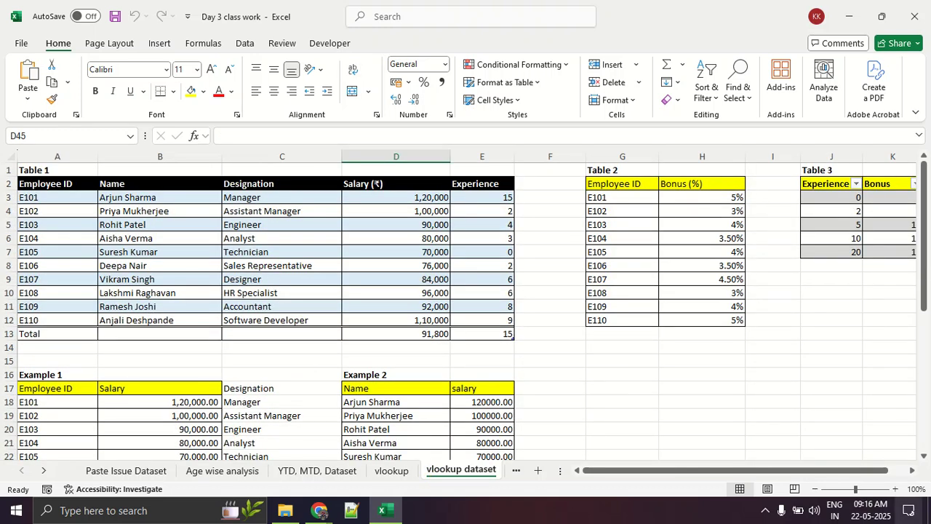
left_click(895, 489)
left_click_drag(757, 474, 726, 475)
scroll(198, 414, "down", 2)
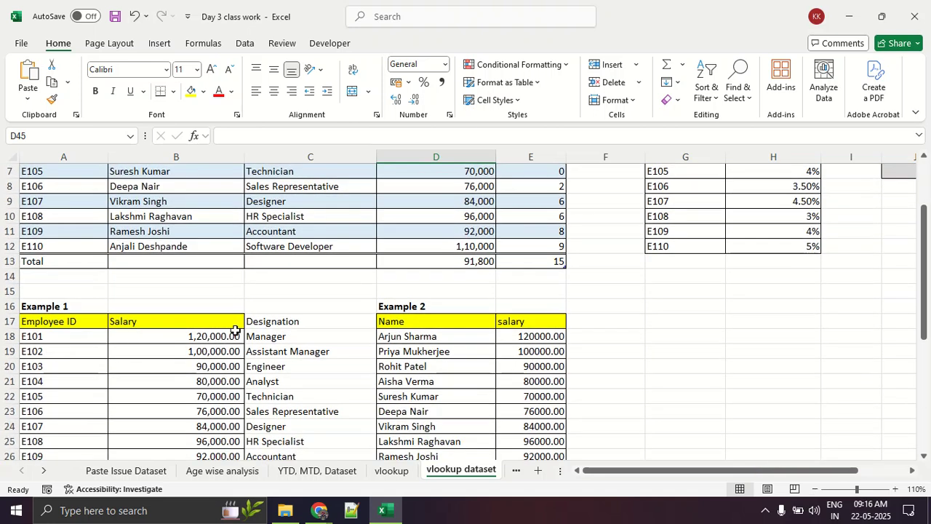
Step: Clear the Salary and Designation values for employees E101 to E110 in the Example 1 table
left_click_drag(228, 332, 245, 451)
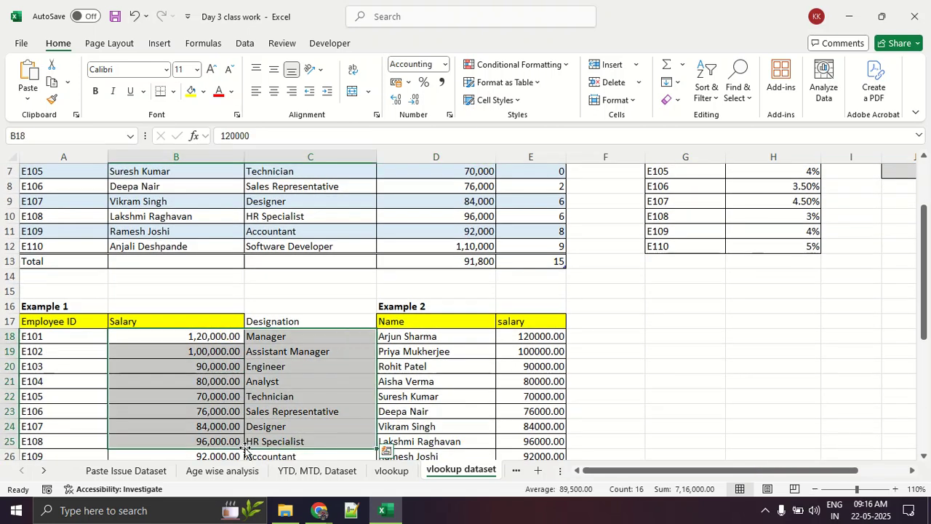
key("Delete")
scroll(243, 444, "down", 2)
left_click(197, 357)
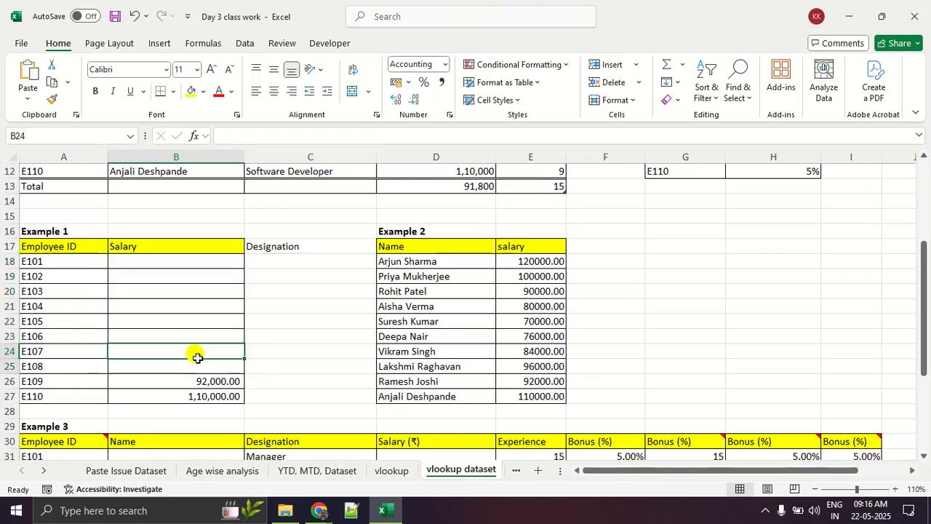
left_click_drag(198, 356, 239, 405)
key("Delete")
scroll(209, 358, "up", 4)
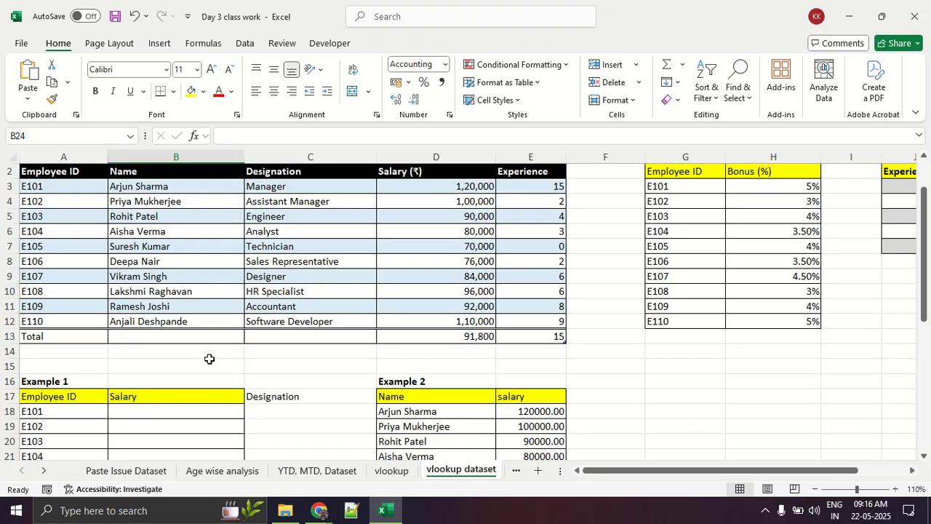
Step: Launch ZoomIt from the Excel Class folder and switch back to the Day 3 class work workbook in Excel
scroll(209, 359, "up", 1)
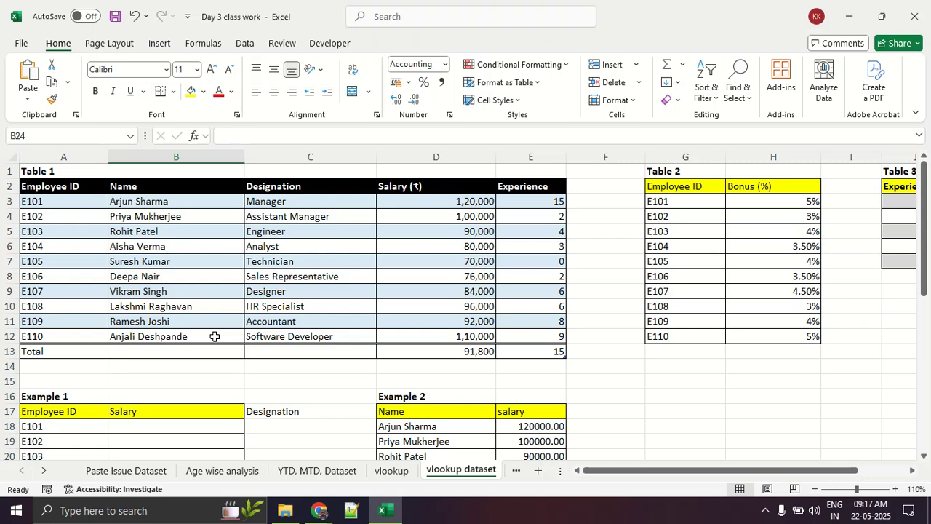
scroll(214, 336, "down", 2)
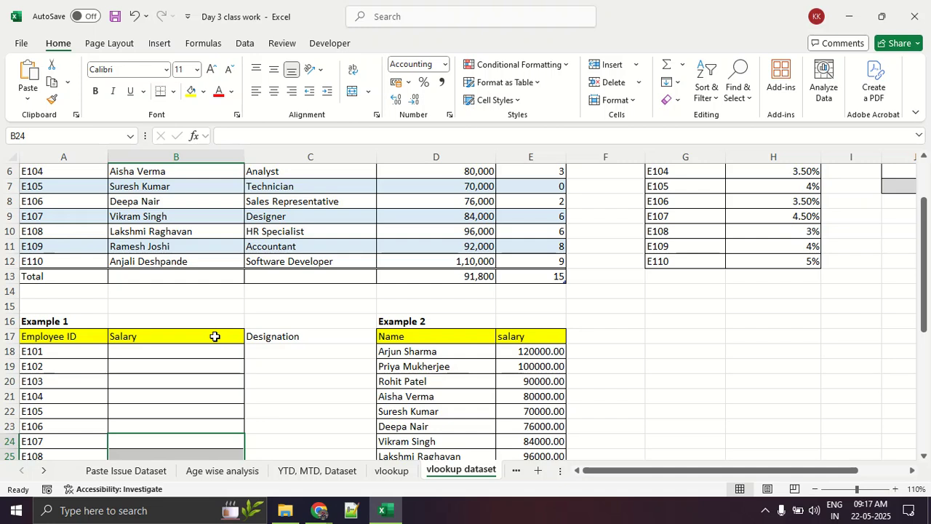
key("ctrl+b")
left_click(291, 513)
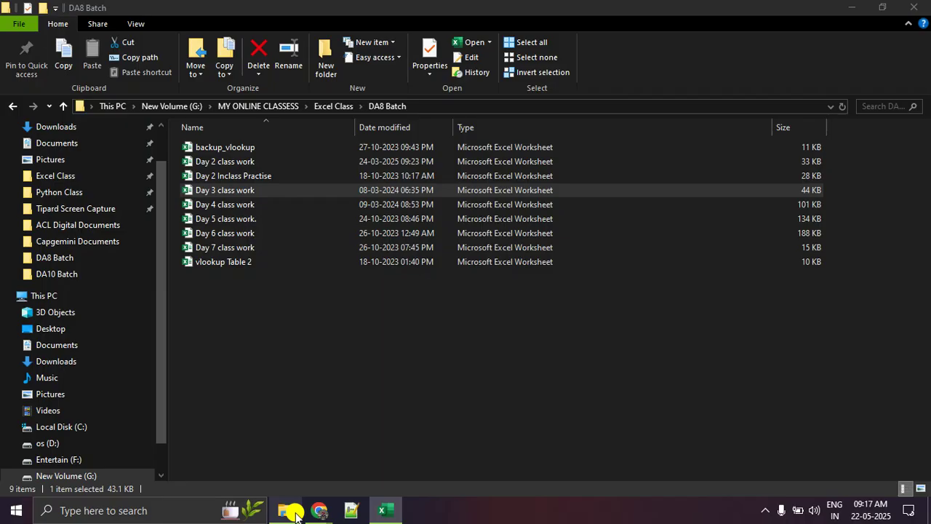
left_click(345, 105)
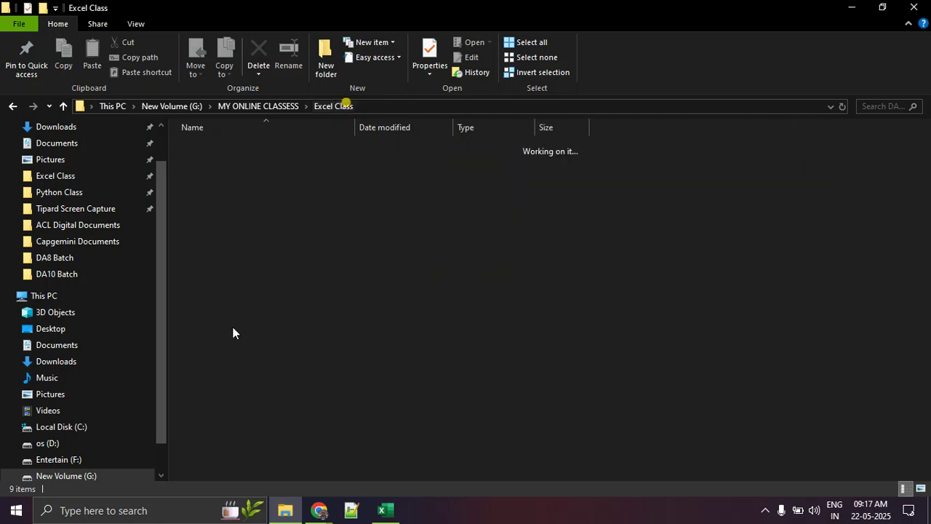
double_click(246, 347)
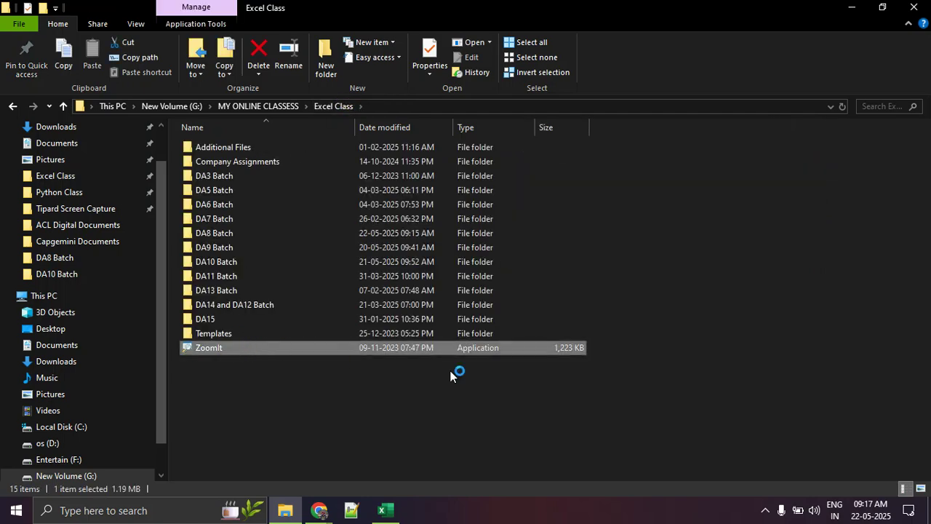
key("alt+Tab")
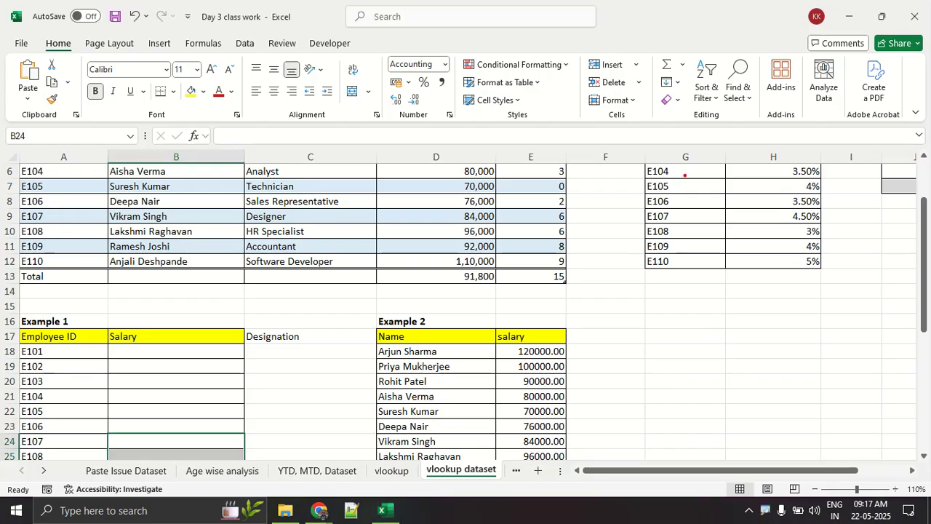
Step: Draw three vertical red annotation lines over columns G, H and I, and clear them from the screen
left_click_drag(685, 175, 692, 437)
left_click_drag(770, 142, 768, 376)
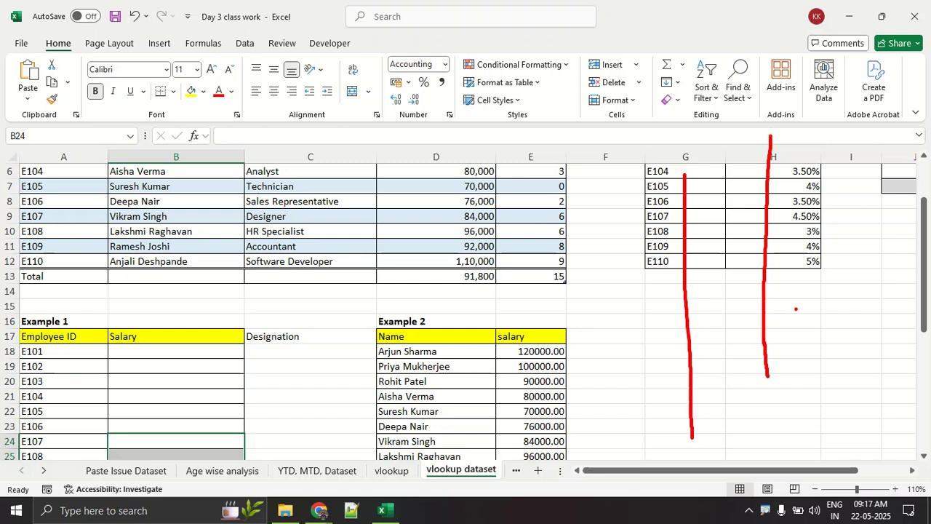
left_click_drag(841, 140, 846, 480)
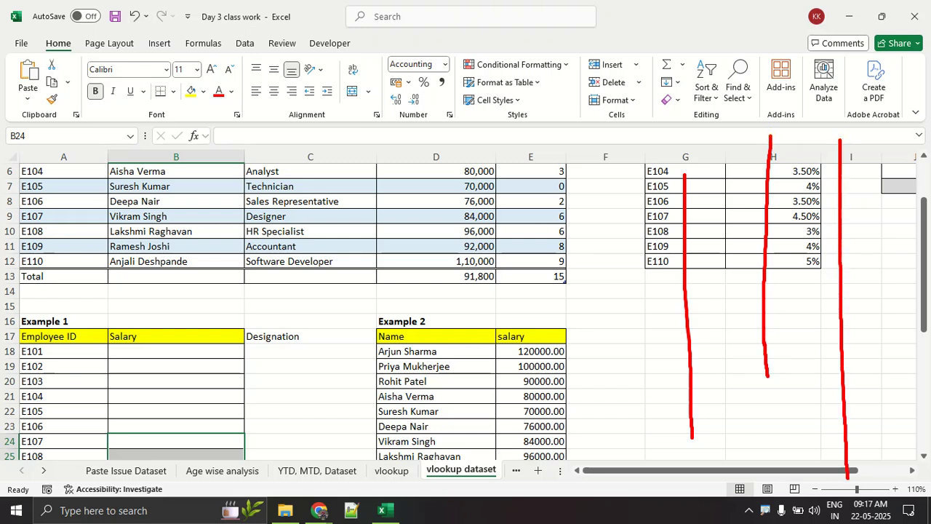
key("Escape")
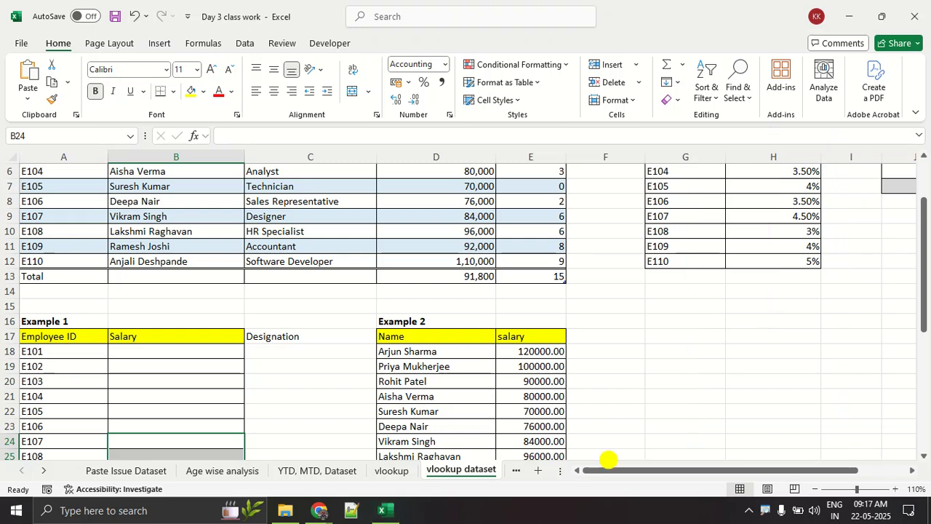
Step: Draw four horizontal red annotation lines in the empty area beside Example 2 and clear them from the screen
left_click_drag(609, 459, 777, 448)
left_click_drag(615, 397, 790, 398)
left_click_drag(631, 364, 819, 368)
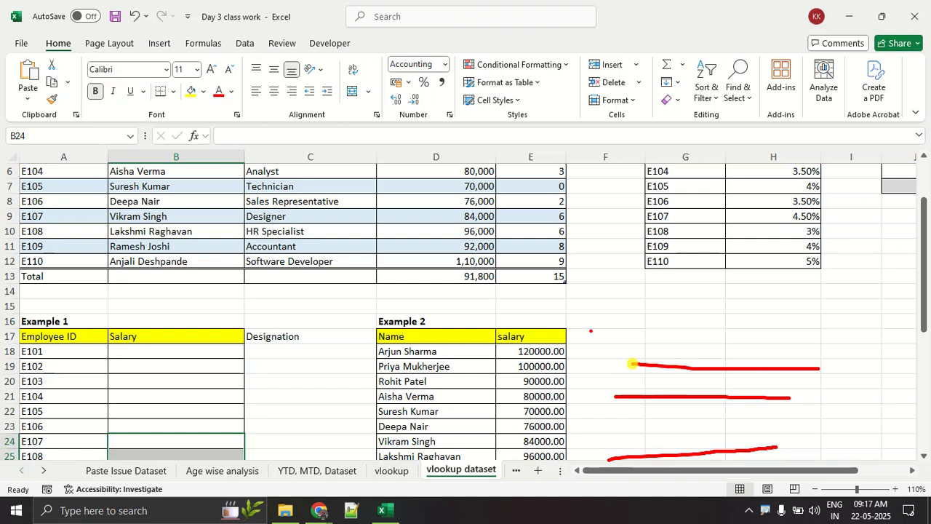
left_click_drag(573, 325, 811, 328)
key("Escape")
Step: Draw crossing diagonal red annotation lines in the empty area below Table 2 and clear them from the screen
key("ctrl+2")
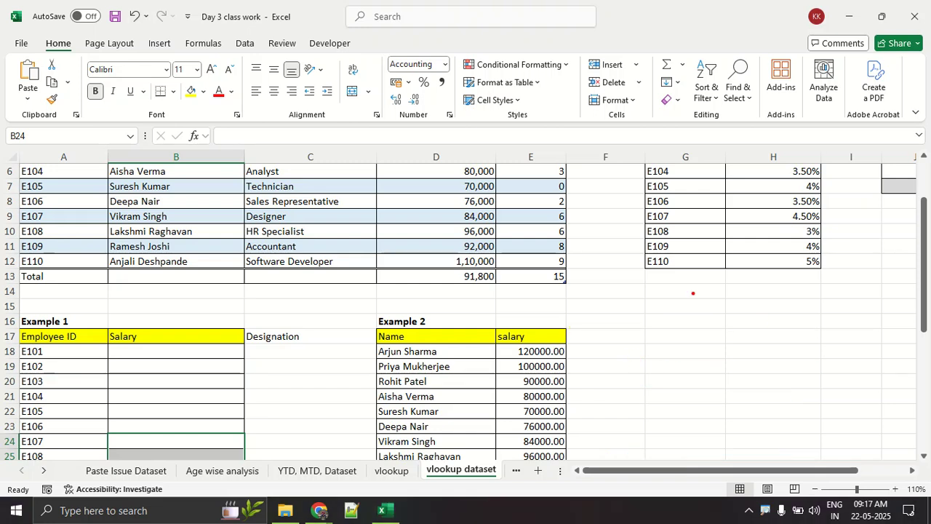
left_click_drag(688, 293, 737, 339)
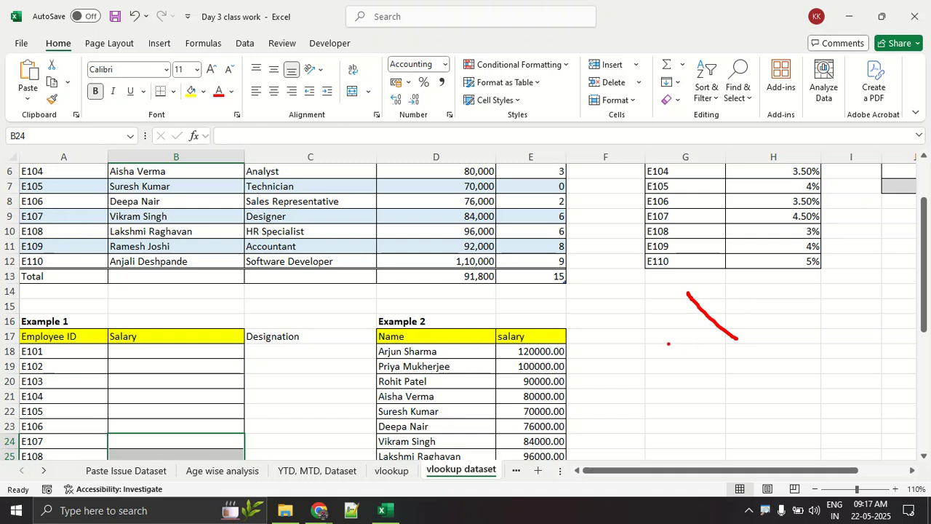
left_click_drag(675, 284, 790, 416)
left_click_drag(580, 409, 795, 296)
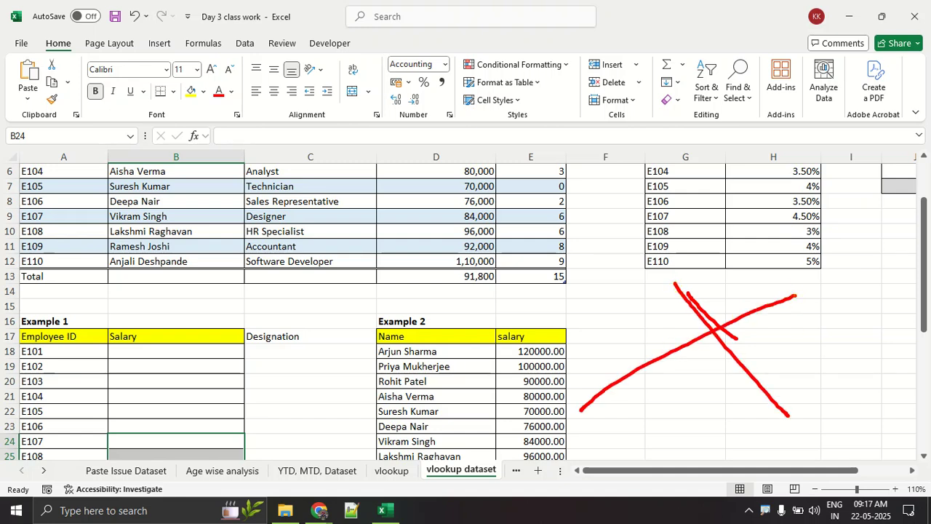
key("Escape")
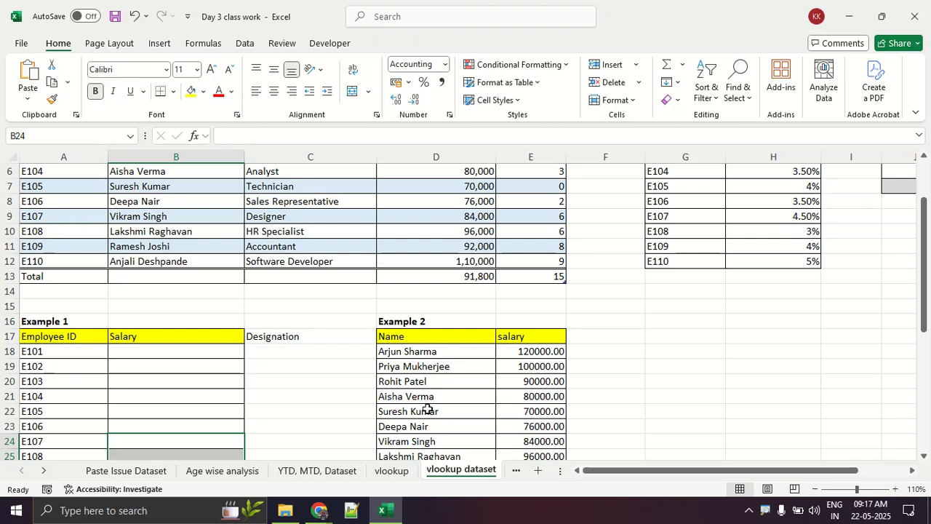
Step: Delete the Designation heading next to the Salary heading in Example 1
left_click(288, 340)
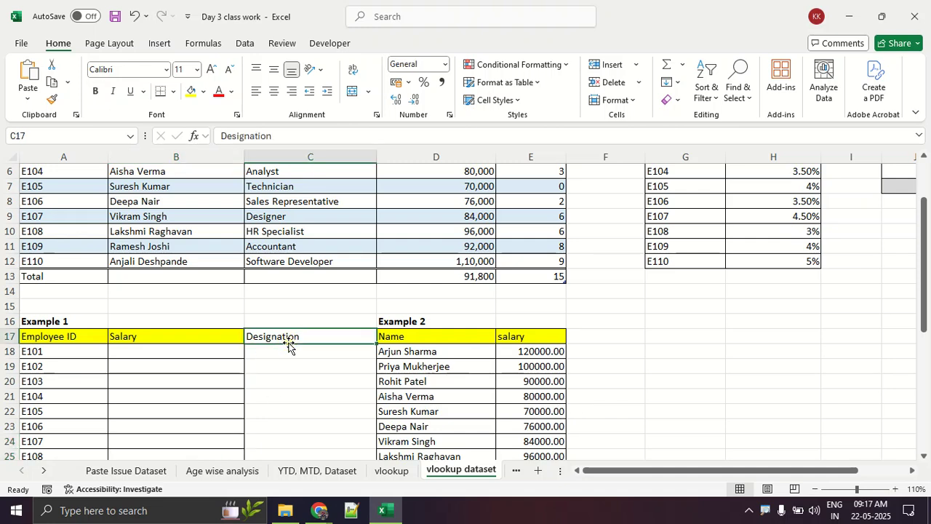
key("Delete")
Step: Highlight Table 1 from its headings through E110, and the Example 1 cells from E101 to E109, for comparison
scroll(163, 337, "up", 2)
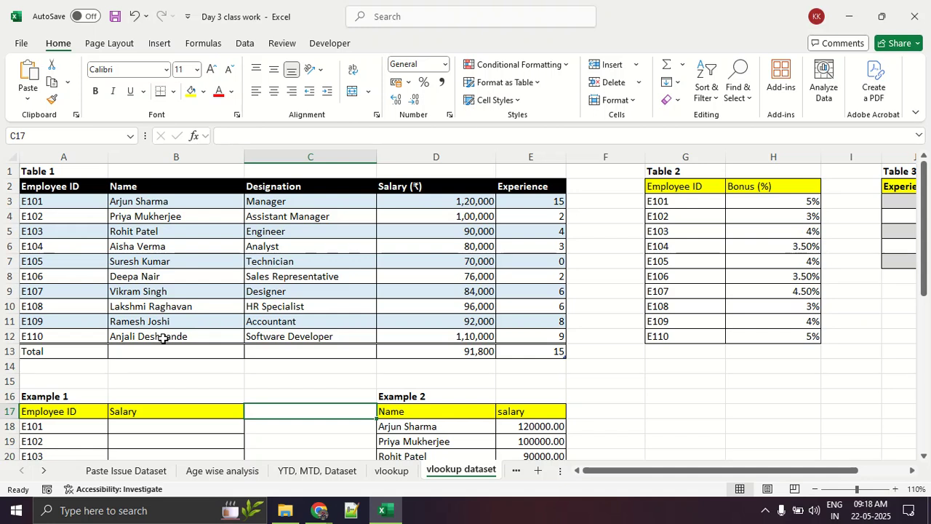
scroll(196, 312, "down", 2)
scroll(191, 311, "up", 2)
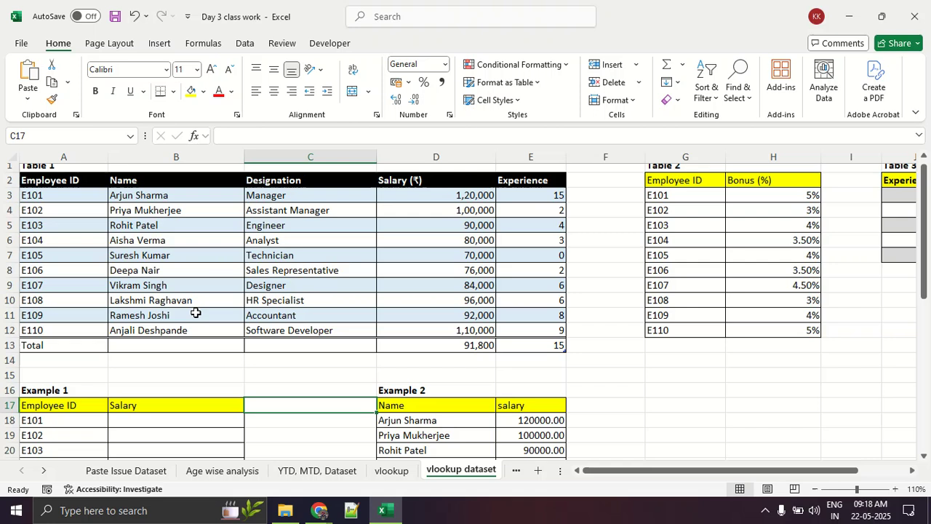
left_click_drag(78, 187, 518, 333)
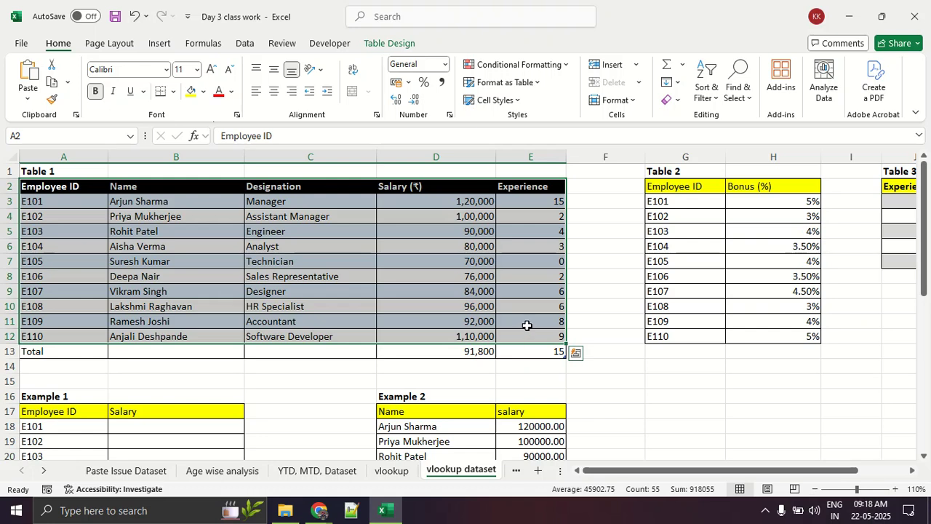
scroll(527, 325, "down", 4)
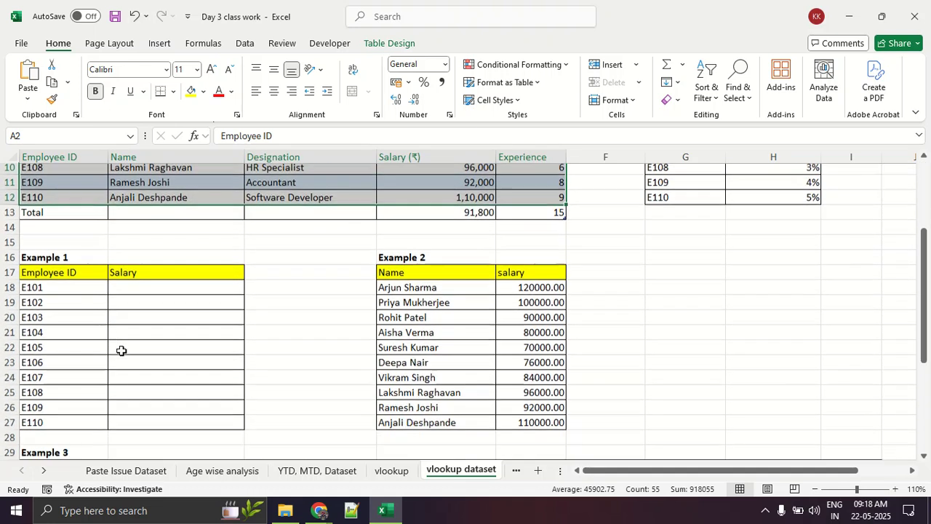
left_click_drag(82, 285, 214, 391)
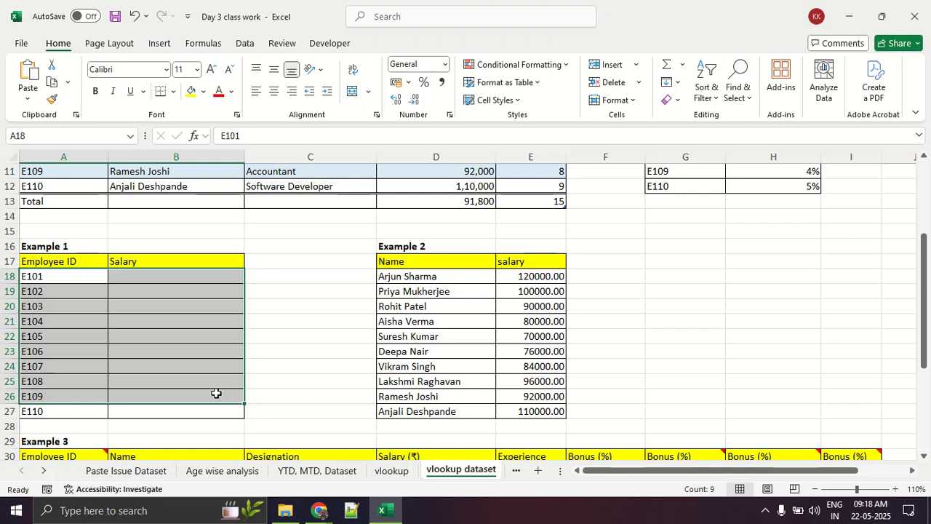
Step: Highlight the Table 1 employee records, then point out its ID, Name, Designation, Salary and Experience columns one by one
scroll(216, 393, "up", 3)
left_click_drag(83, 202, 531, 336)
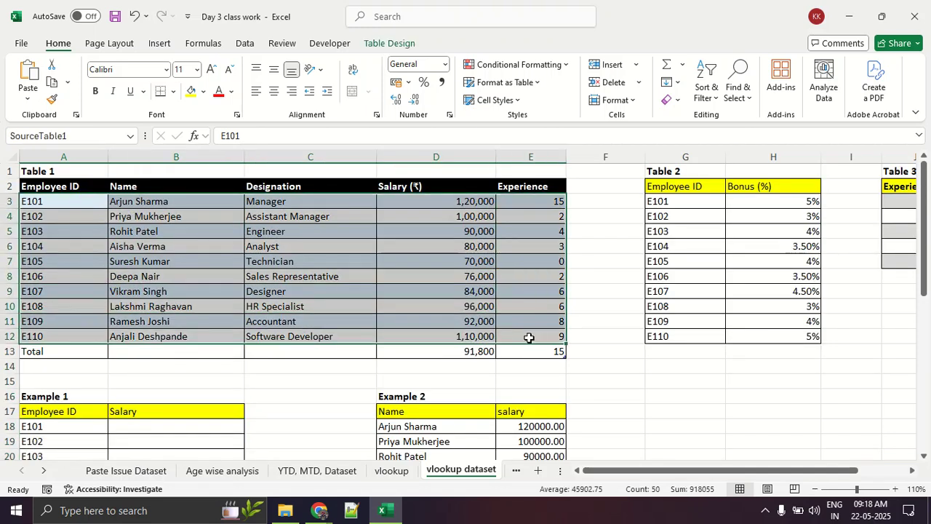
left_click(423, 307)
left_click_drag(54, 204, 75, 355)
left_click_drag(233, 216, 231, 305)
left_click_drag(316, 231, 313, 321)
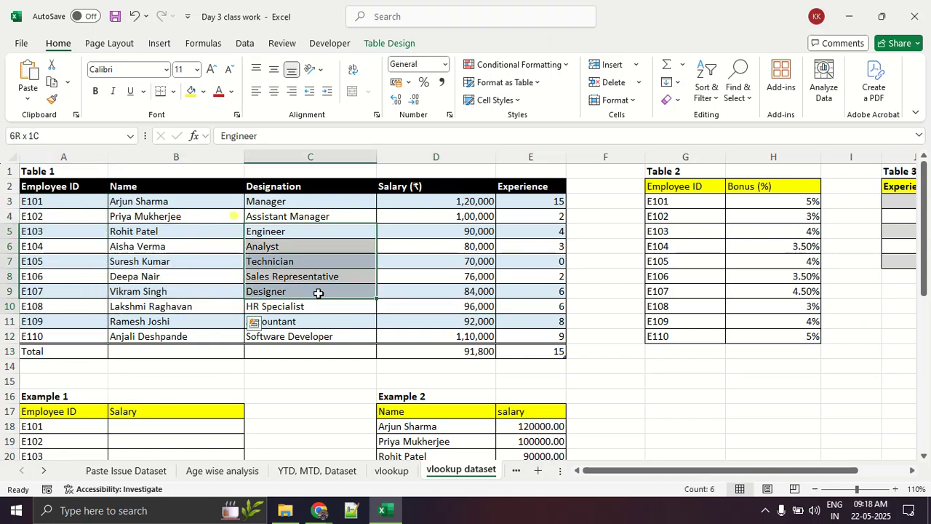
left_click_drag(461, 216, 473, 307)
left_click_drag(551, 227, 553, 280)
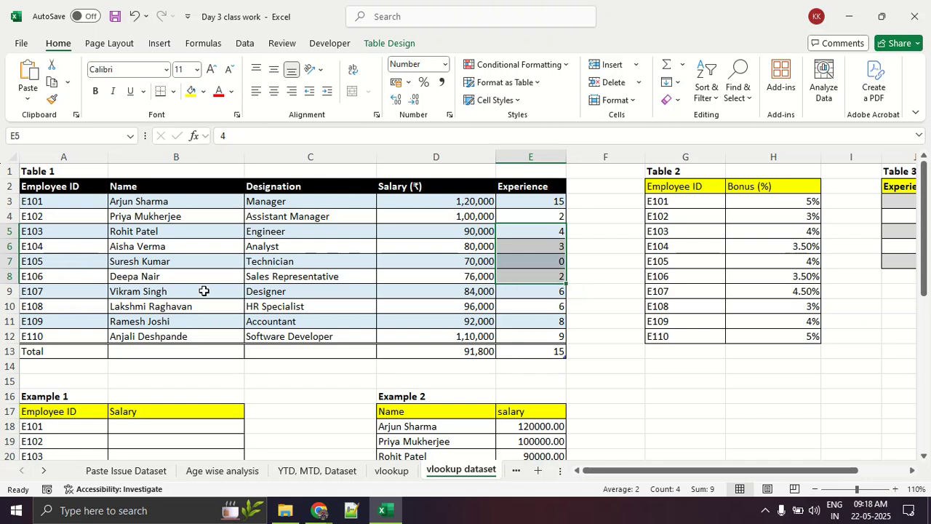
Step: Highlight the Employee IDs and the empty Salary cells in the Example 1 table
scroll(204, 291, "down", 4)
left_click_drag(46, 276, 69, 404)
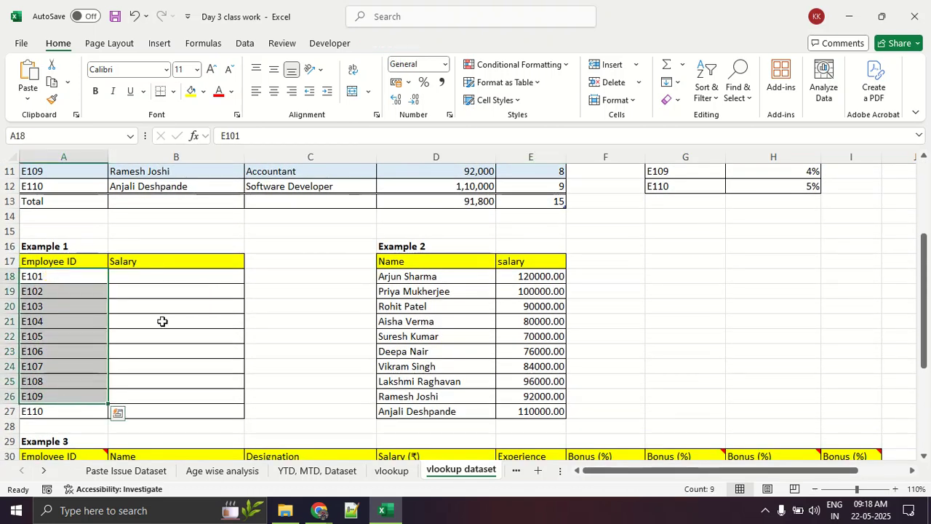
left_click_drag(166, 278, 180, 412)
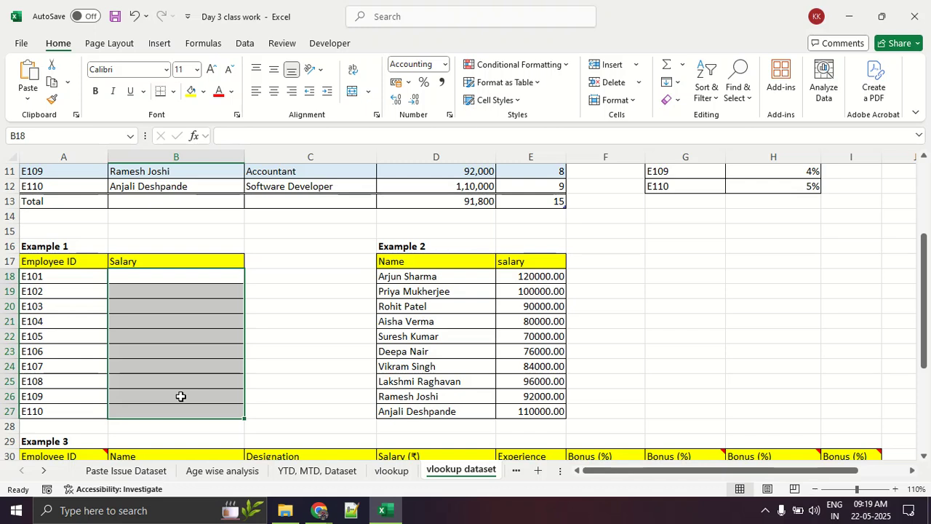
Step: Copy the Salary values for E101 to E110 from Table 1 into the Salary column of Example 1
scroll(181, 396, "up", 4)
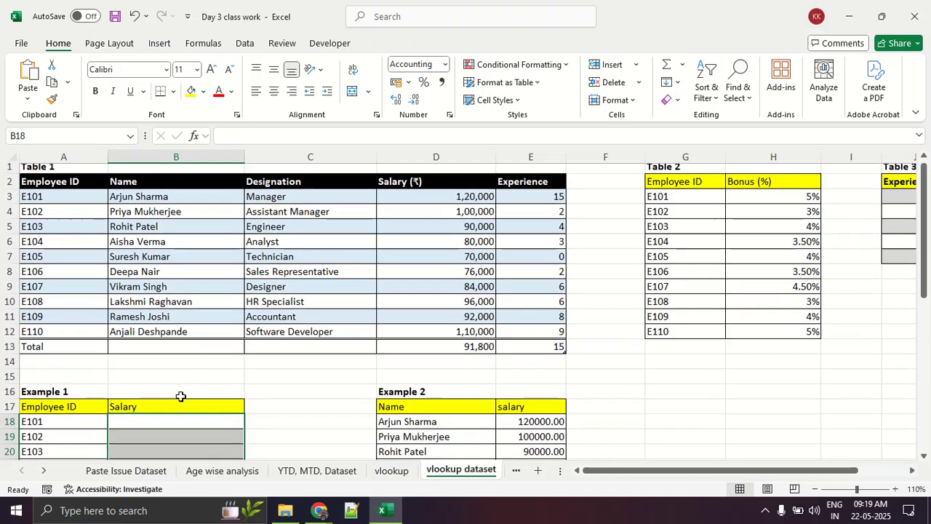
left_click(169, 341)
left_click_drag(68, 204, 73, 337)
left_click_drag(397, 202, 434, 331)
key("ctrl+c")
scroll(435, 329, "down", 3)
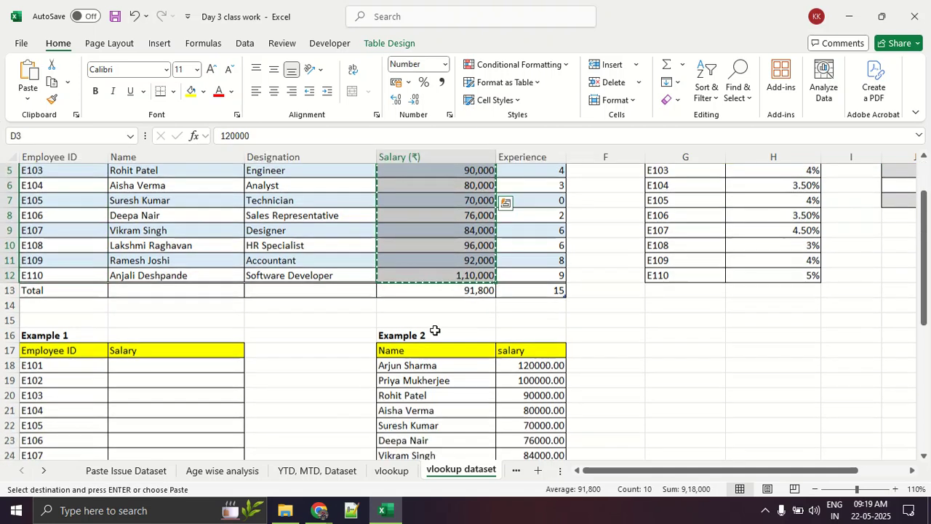
left_click(139, 280)
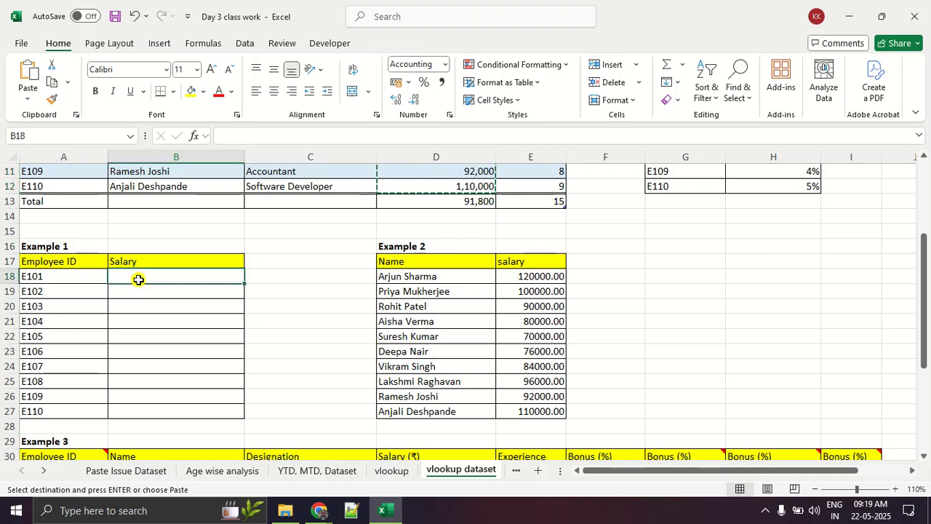
key("ctrl+v")
left_click(293, 336)
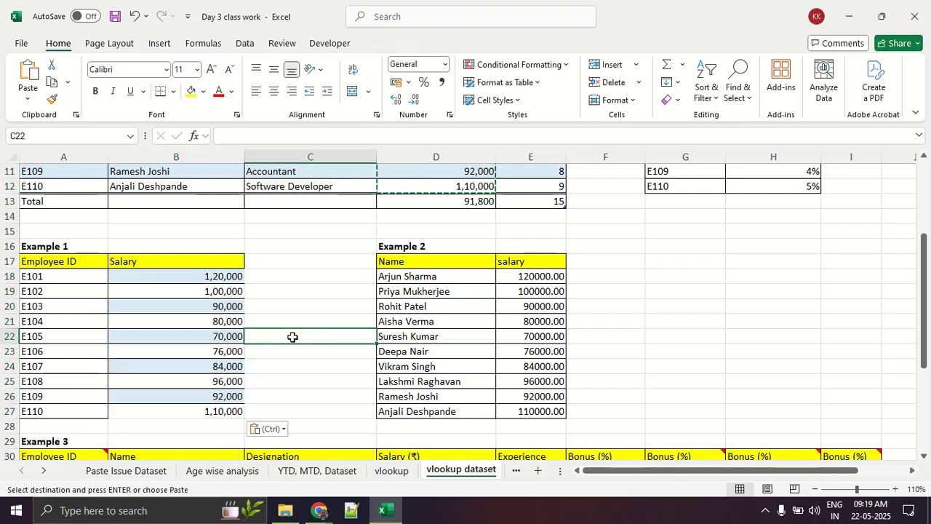
left_click_drag(22, 262, 188, 405)
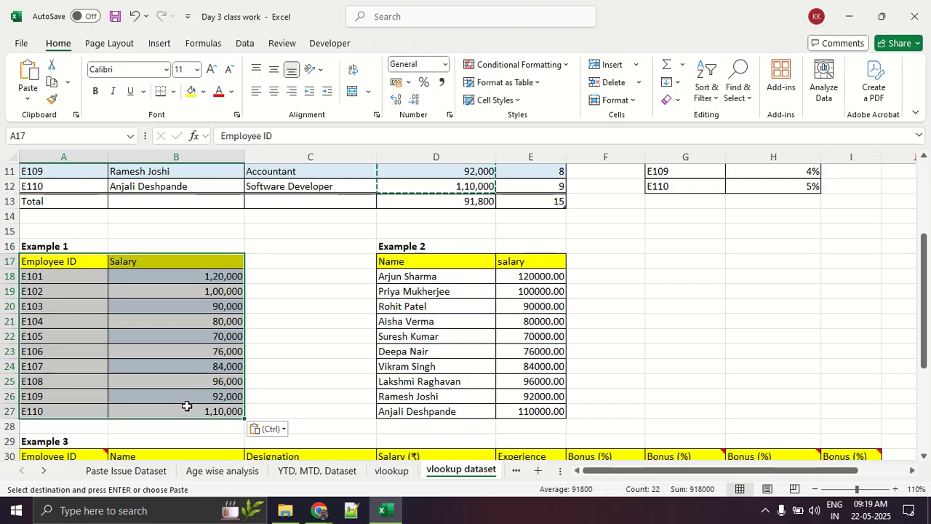
left_click(187, 406)
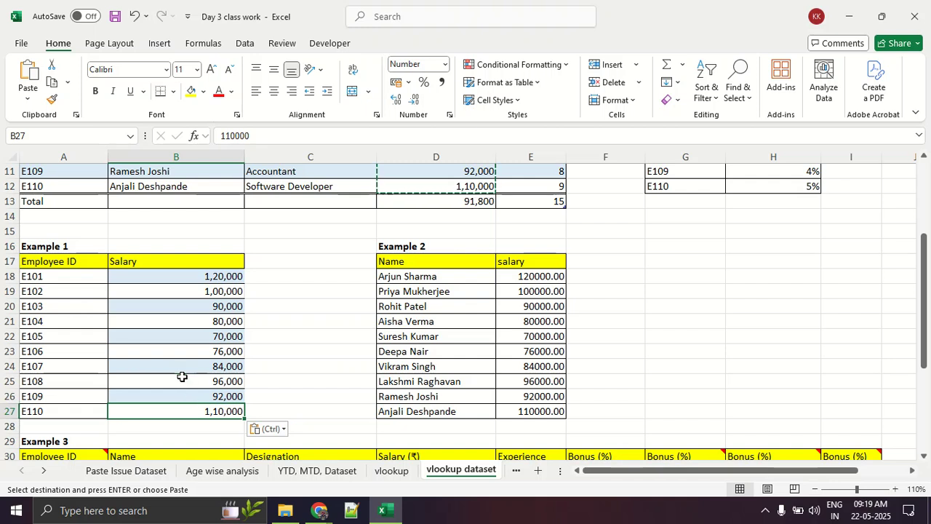
Step: Swap two Employee IDs in Example 1 by entering E106 in A22 and E105 in A23
scroll(182, 378, "down", 2)
left_click(65, 277)
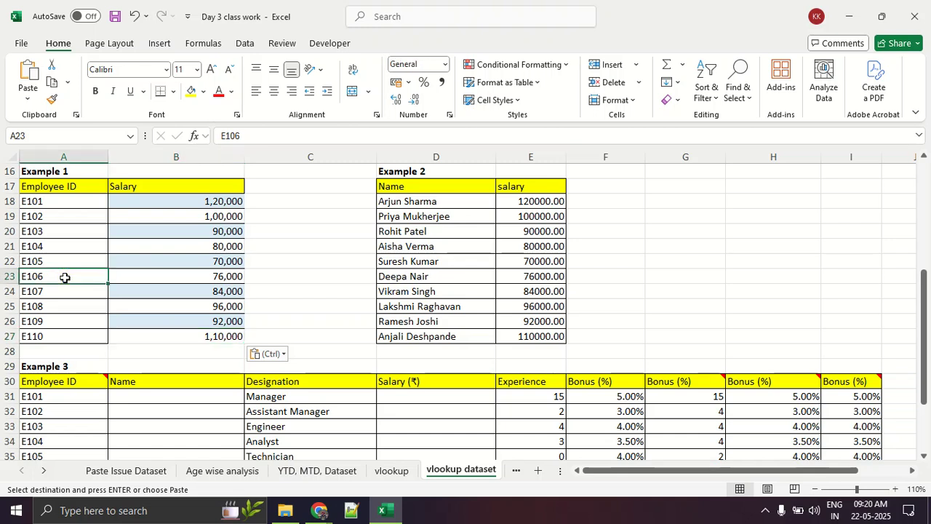
double_click(65, 277)
key("BackSpace")
type("5")
double_click(75, 258)
key("BackSpace")
type("6")
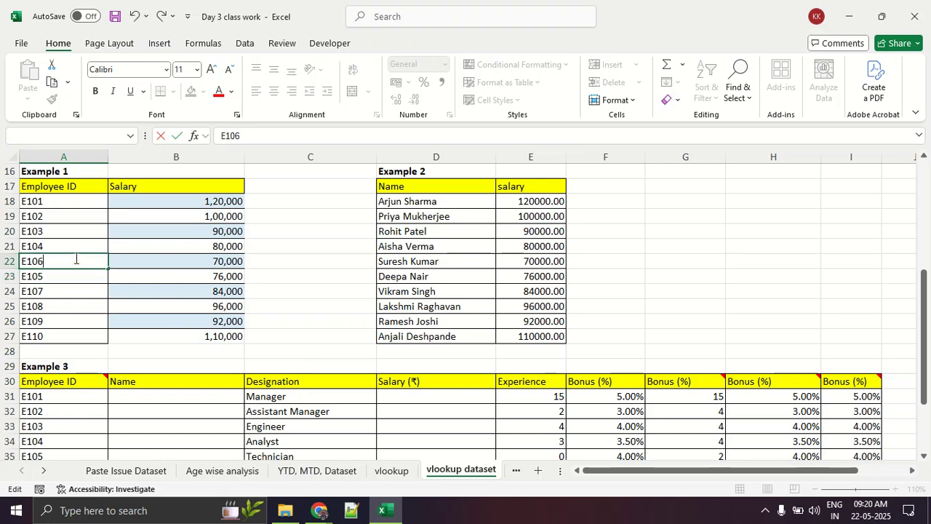
key("Return")
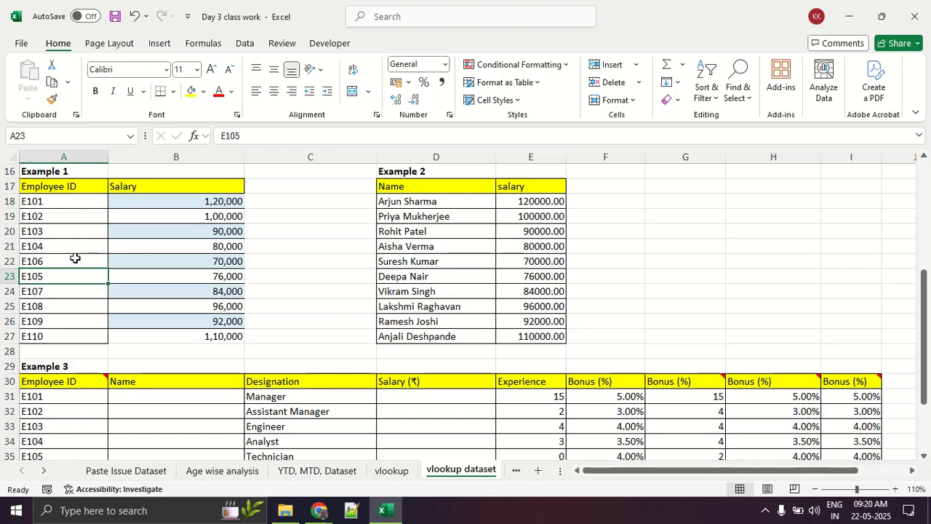
Step: Undo both Employee ID changes and the pasted Salary values in Example 1
key("ctrl+z")
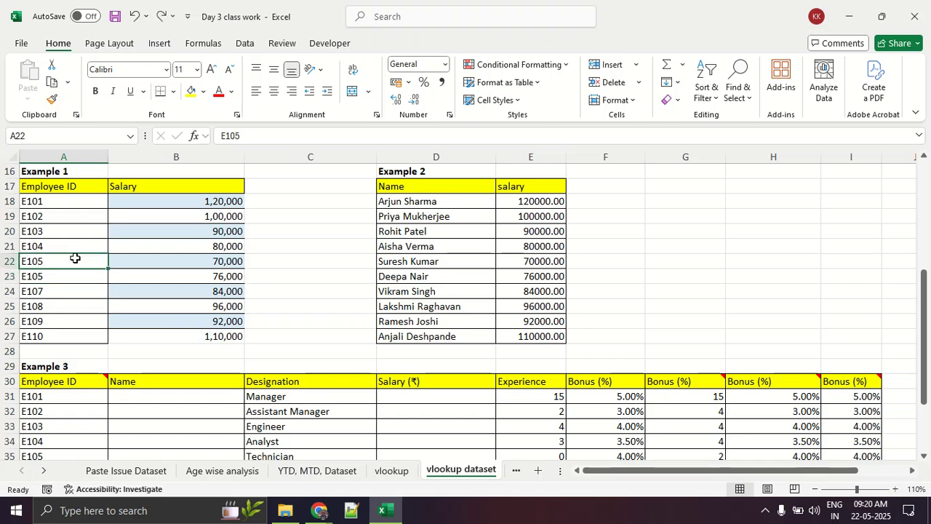
key("ctrl+z")
key("ctrl+z")
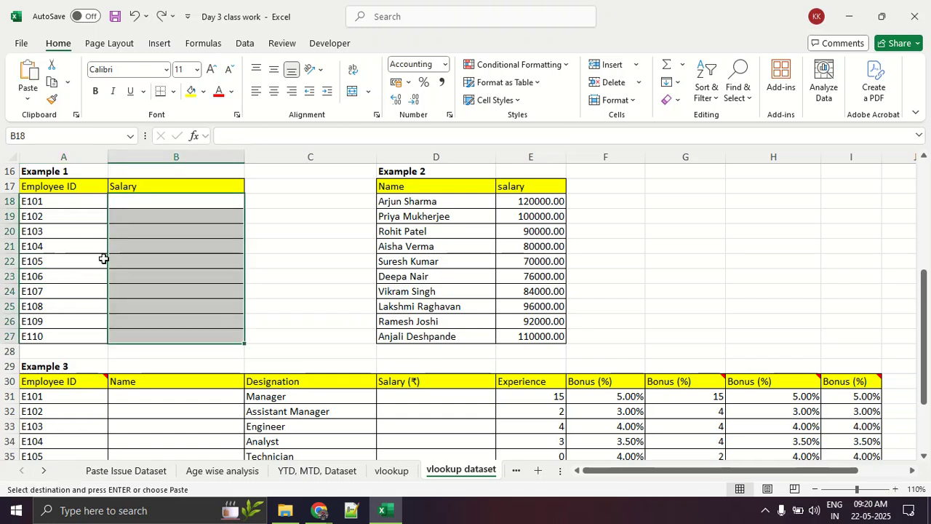
Step: Select the empty Salary cell for E101 in Example 1 and display the formula commands
left_click(182, 257)
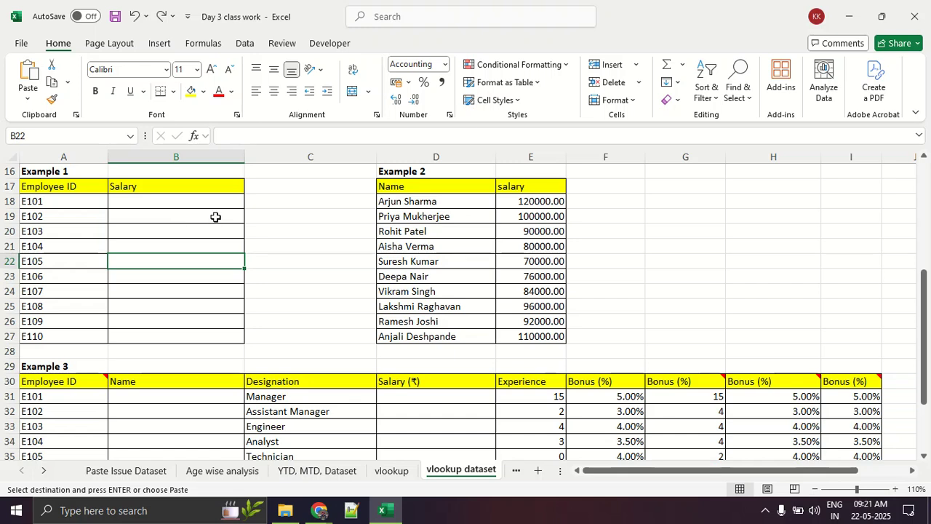
left_click(156, 201)
scroll(162, 271, "up", 2)
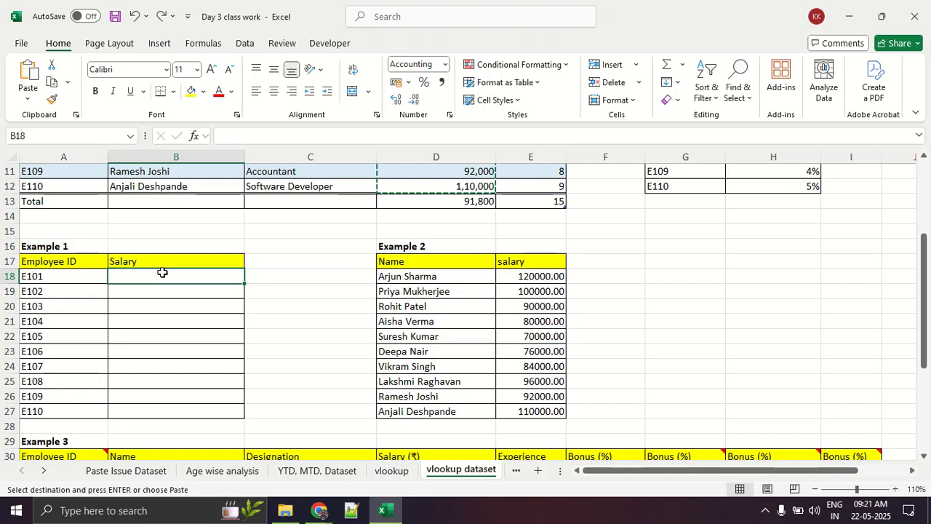
scroll(162, 271, "up", 2)
scroll(162, 271, "down", 2)
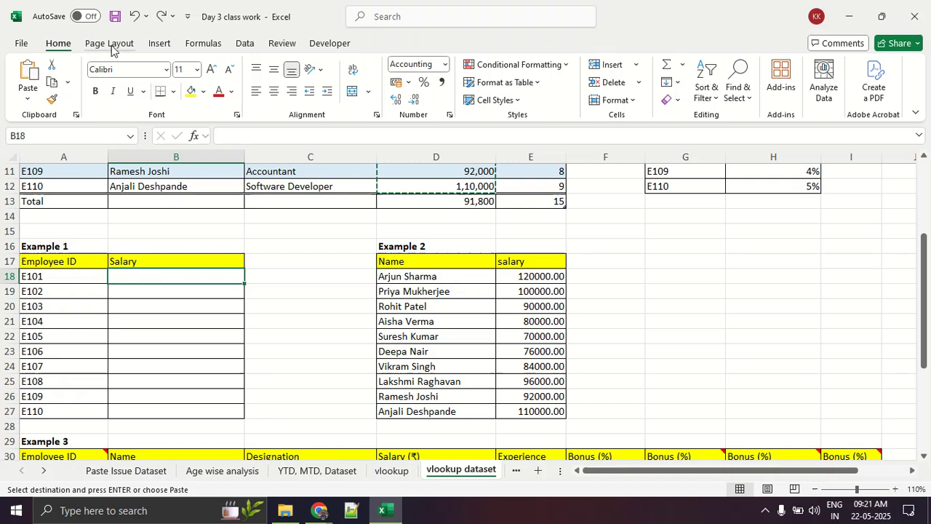
left_click(157, 45)
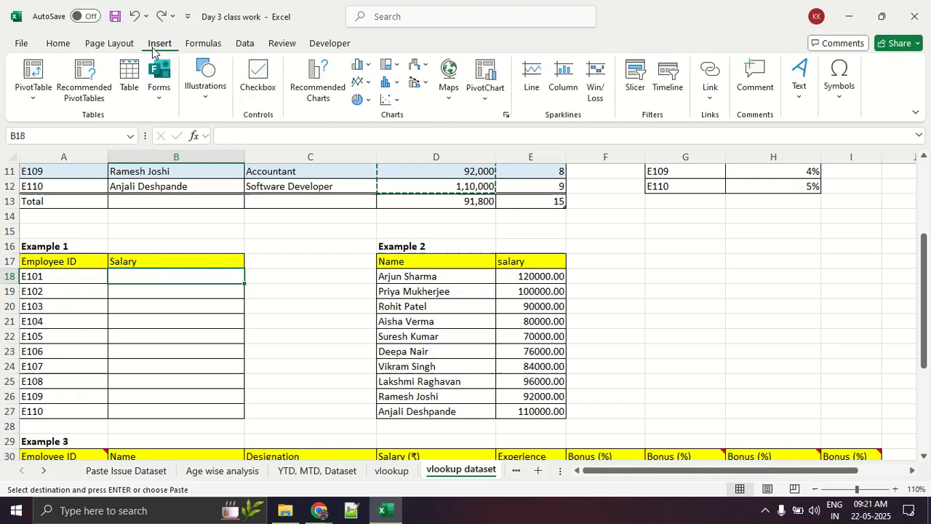
left_click(190, 46)
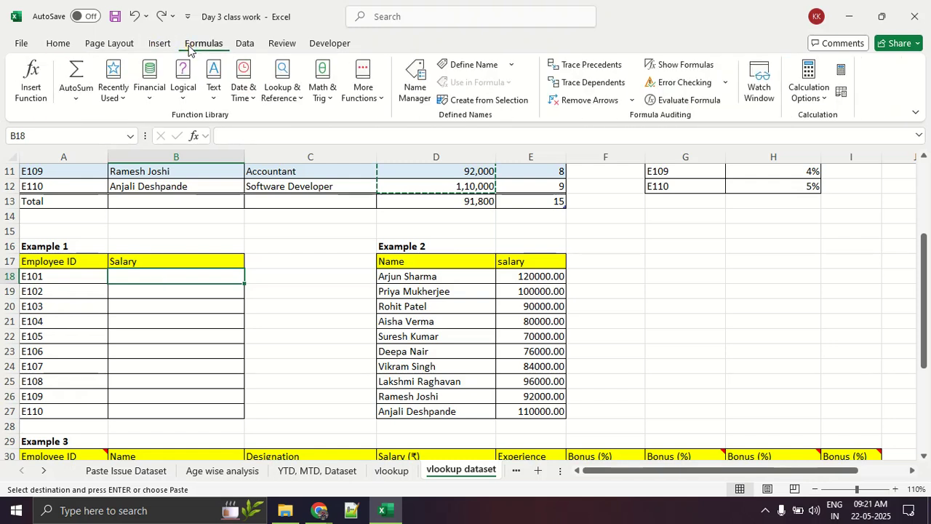
Step: Circle Formulas and Insert Function with red annotations and clear them from the screen
mouse_move(219, 36)
left_mouse_down()
mouse_move(168, 45)
mouse_move(251, 48)
mouse_move(219, 30)
mouse_move(179, 31)
left_mouse_up()
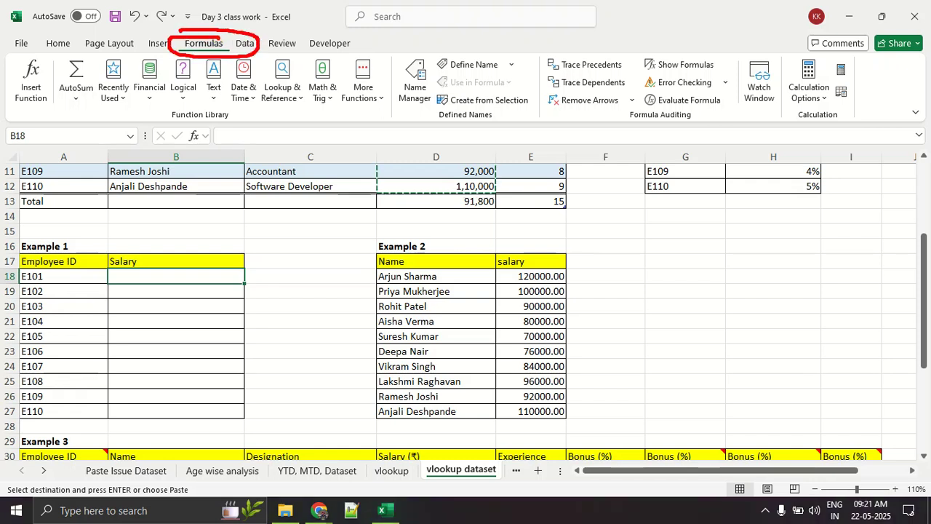
mouse_move(64, 73)
left_mouse_down()
mouse_move(49, 55)
mouse_move(18, 88)
mouse_move(54, 92)
left_mouse_up()
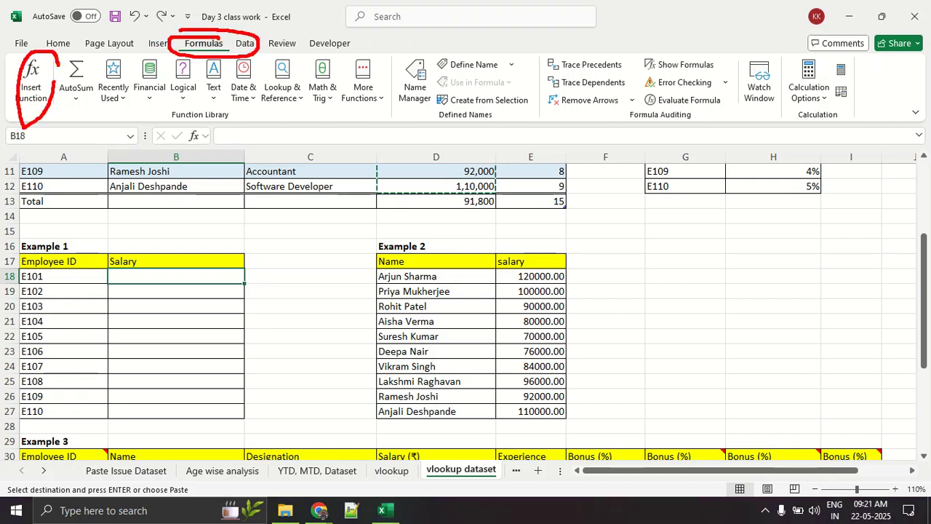
key("Escape")
Step: Insert the VLOOKUP function in the E101 Salary cell of Example 1, with A18 as Lookup_value
left_click(42, 83)
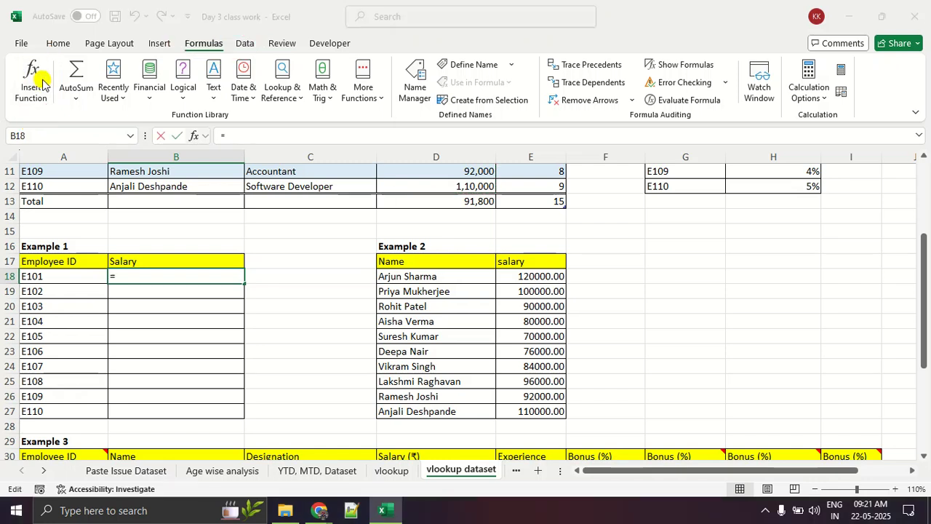
type("v")
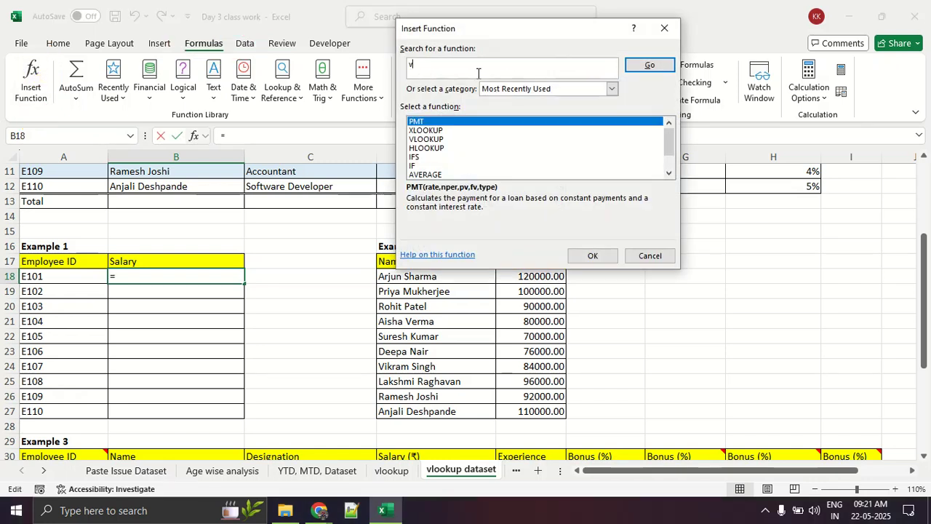
type("lookup")
key("Return")
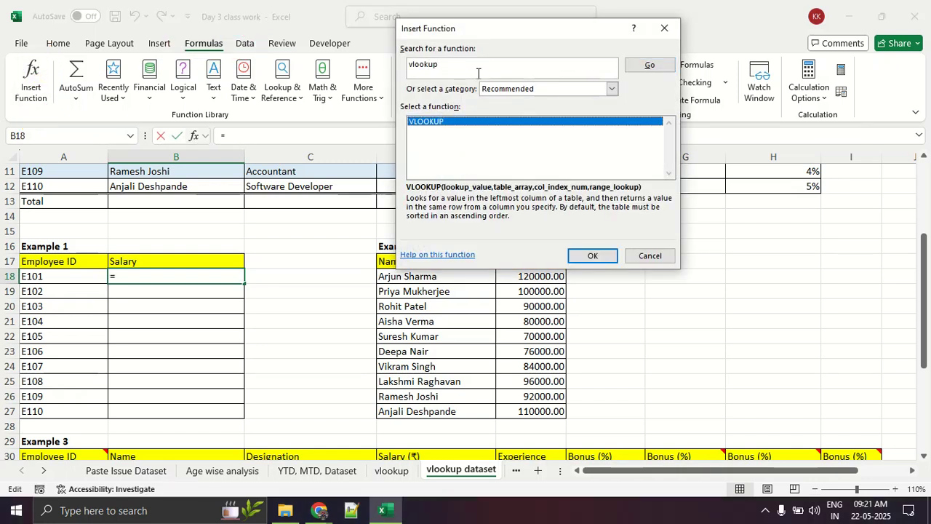
left_click(588, 257)
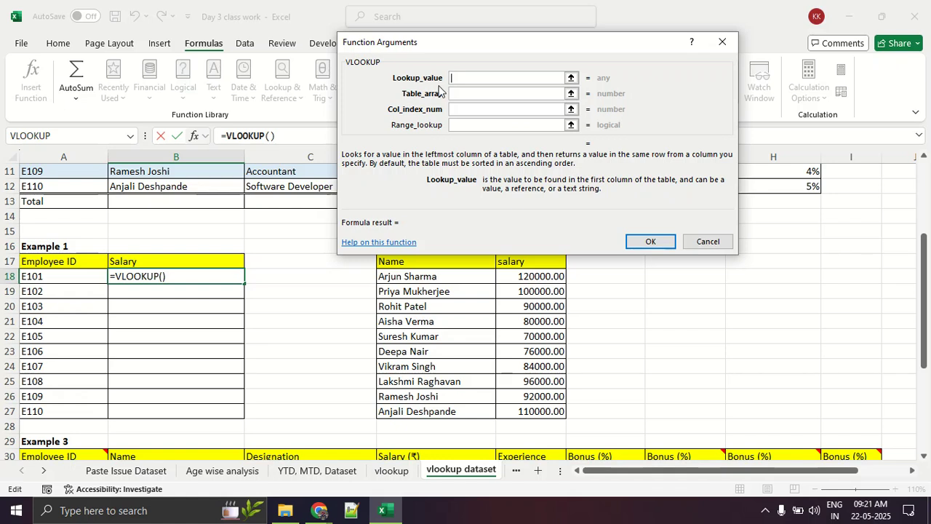
left_click(57, 276)
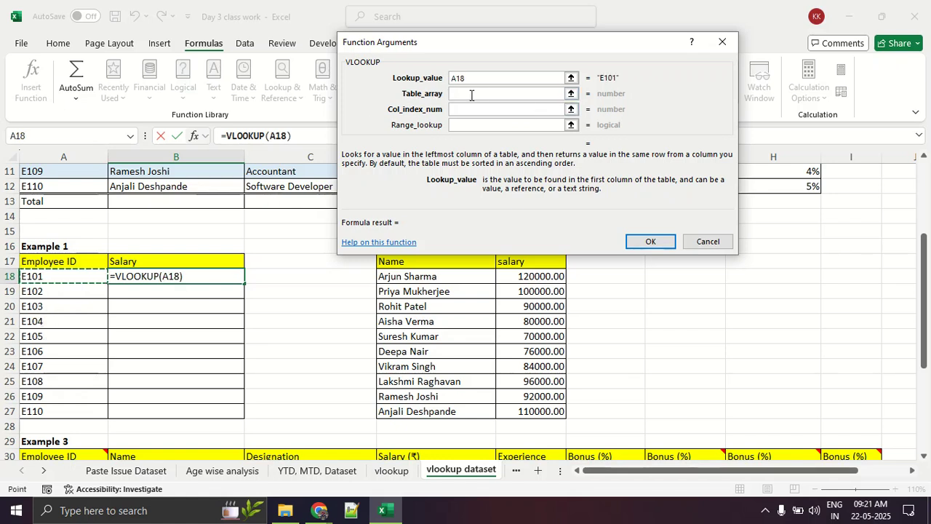
Step: Mark Example 1 and employee ID E101 in both Example 1 and Table 1 with temporary red annotations
scroll(89, 323, "up", 2)
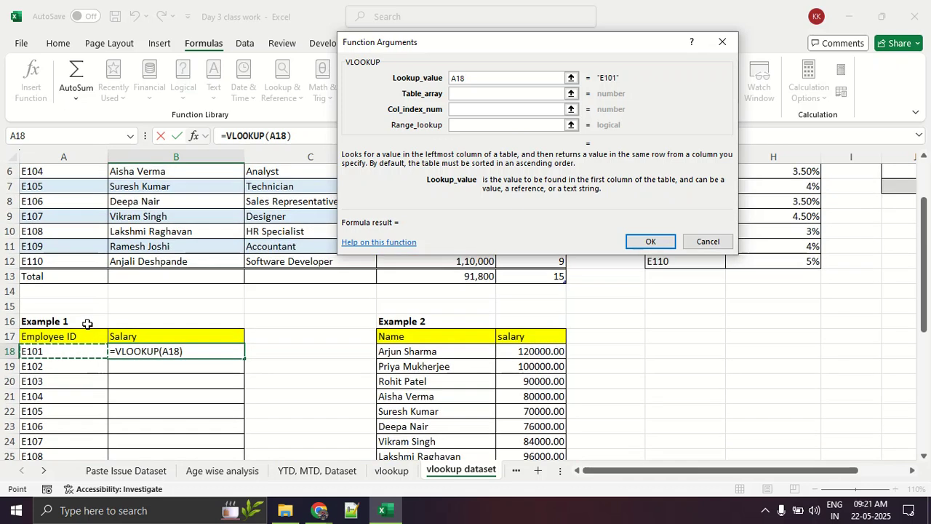
mouse_move(97, 318)
left_mouse_down()
mouse_move(3, 331)
mouse_move(25, 462)
mouse_move(260, 344)
mouse_move(67, 320)
left_mouse_up()
mouse_move(268, 294)
left_mouse_down()
mouse_move(288, 311)
mouse_move(362, 278)
left_mouse_up()
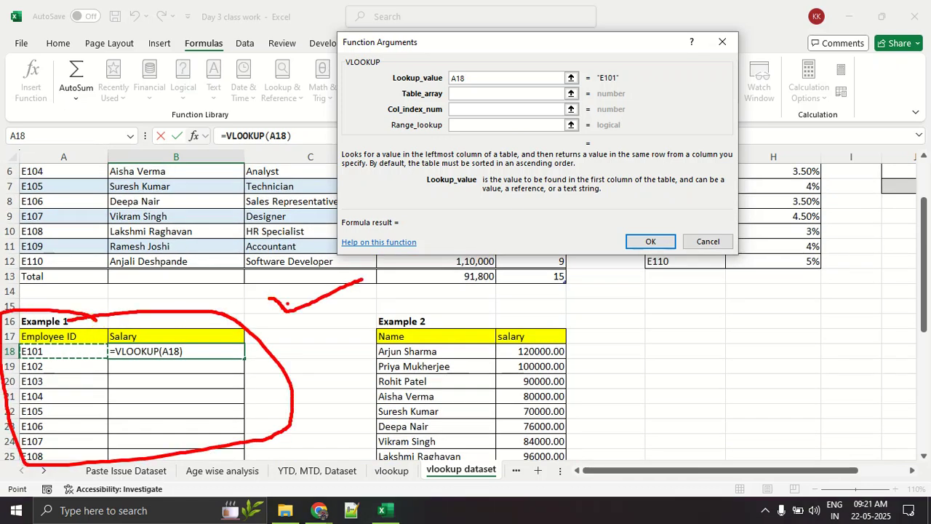
left_click_drag(84, 355, 6, 352)
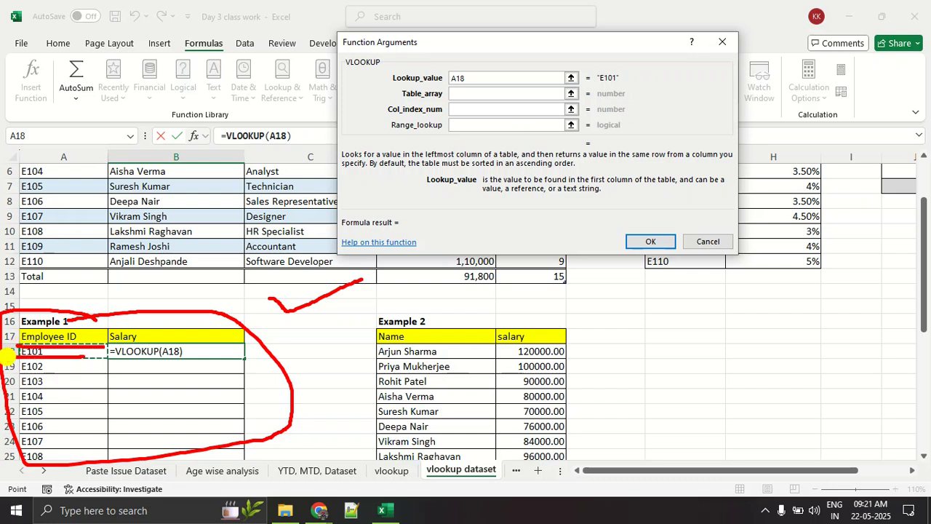
scroll(97, 306, "up", 2)
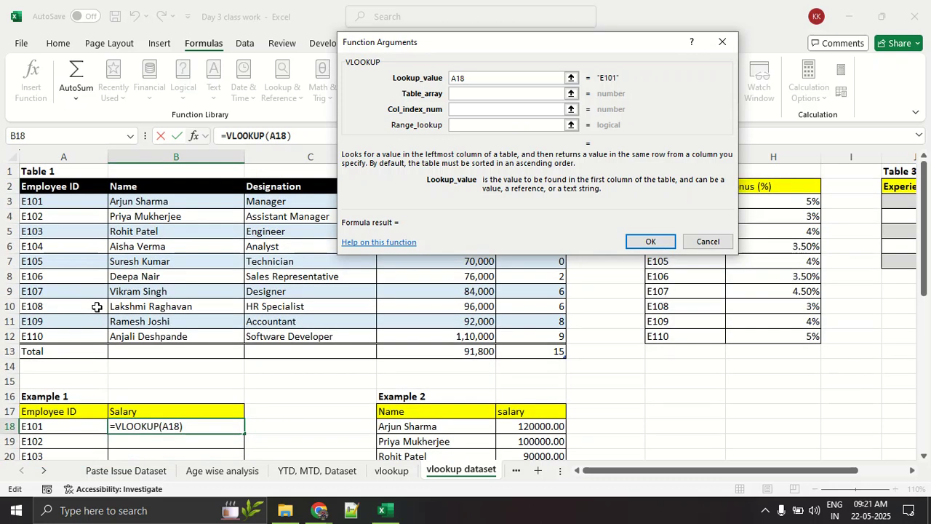
mouse_move(110, 173)
left_mouse_down()
mouse_move(4, 218)
mouse_move(146, 277)
mouse_move(83, 168)
left_mouse_up()
left_click_drag(2, 208, 117, 200)
left_click_drag(19, 210, 97, 210)
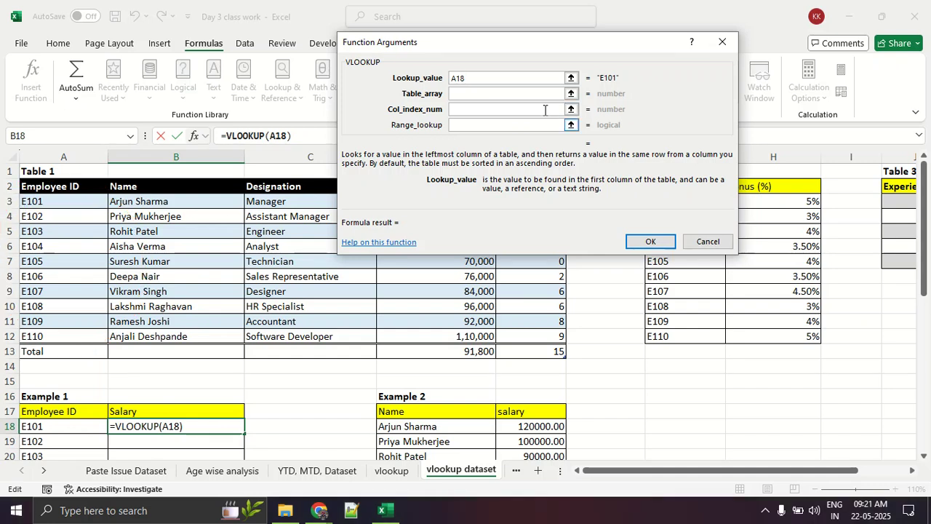
Step: Set Table_array to SourceTable1 by selecting all employee records of Table 1 from E101 through E110
scroll(129, 337, "down", 2)
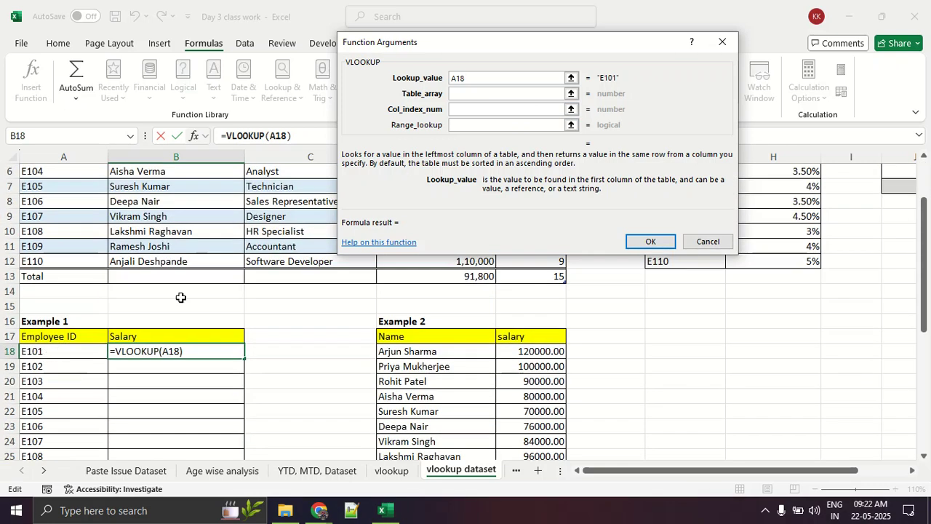
left_click(473, 95)
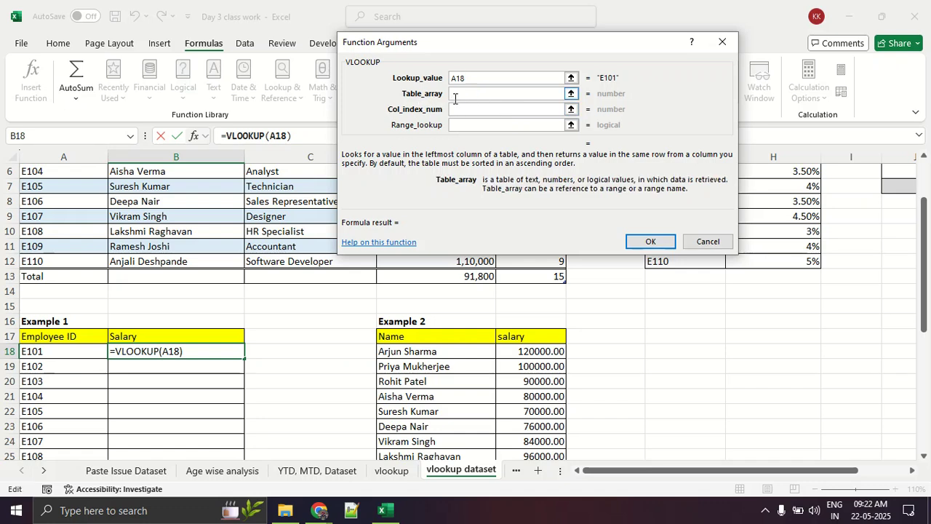
scroll(212, 345, "up", 2)
left_click(72, 197)
left_click_drag(72, 198, 509, 329)
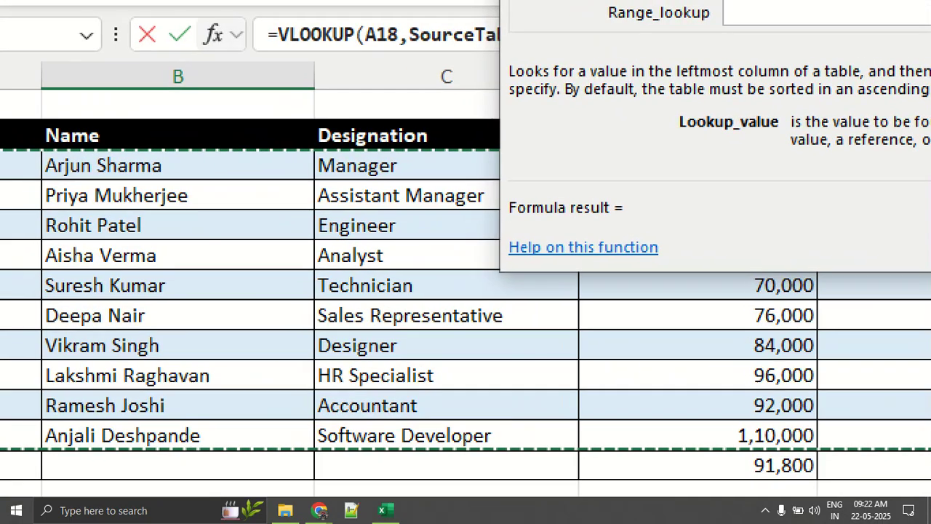
left_click(87, 248)
mouse_move(185, 137)
left_mouse_down()
mouse_move(82, 150)
mouse_move(41, 297)
mouse_move(40, 435)
mouse_move(609, 436)
mouse_move(801, 419)
mouse_move(615, 162)
mouse_move(220, 163)
left_mouse_up()
key("Escape")
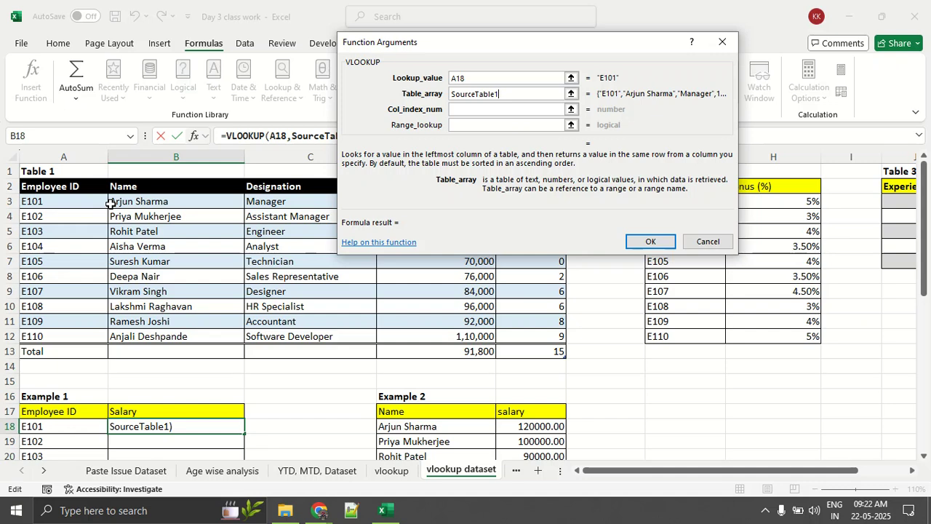
Step: Start the Col_index_num entry, number Table 1's first four columns 1 to 4 in red, circle the Salary header and clear the annotations
left_click(469, 114)
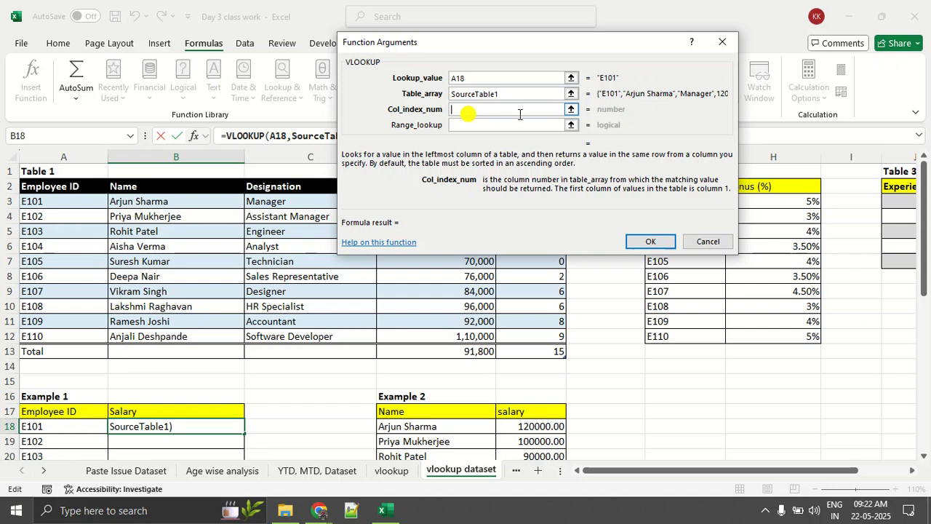
left_click(571, 111)
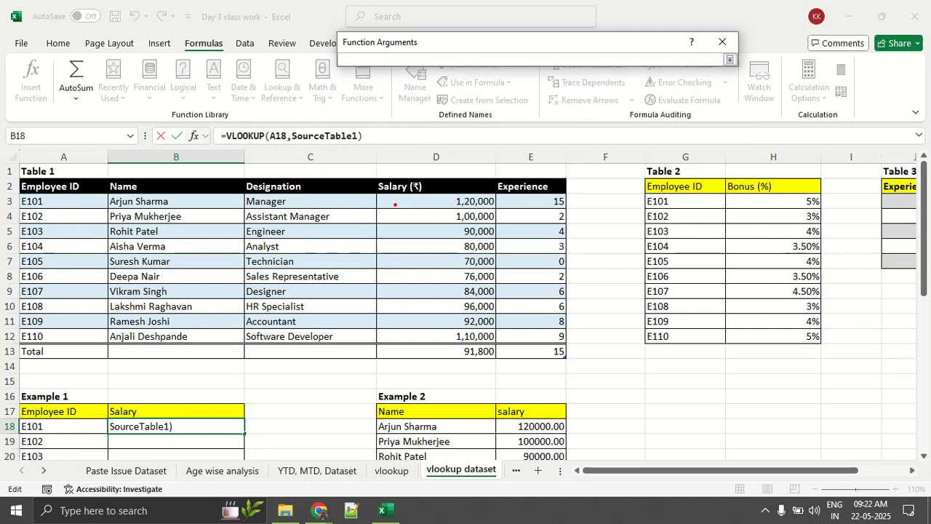
left_click_drag(15, 195, 91, 194)
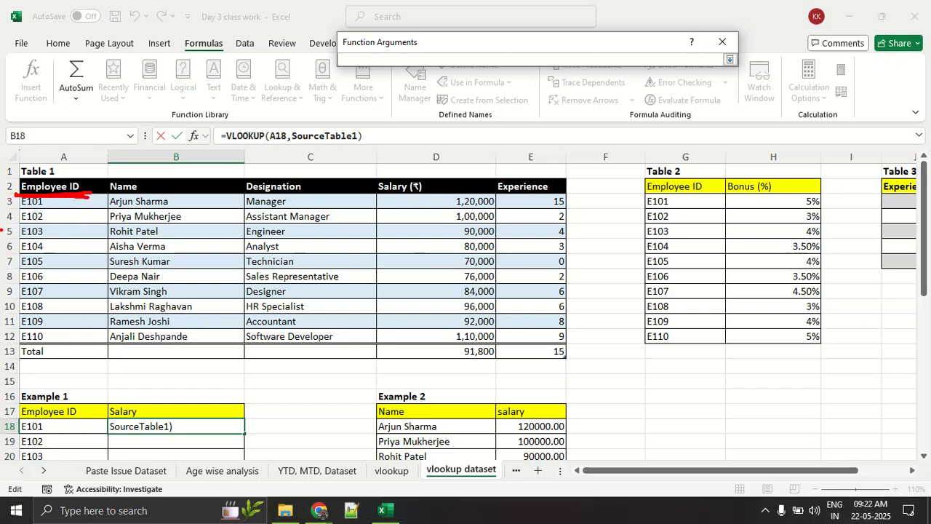
left_click_drag(71, 275, 57, 252)
left_click_drag(153, 259, 217, 288)
mouse_move(287, 248)
left_mouse_down()
mouse_move(305, 259)
mouse_move(283, 306)
left_mouse_up()
left_click_drag(446, 237, 455, 322)
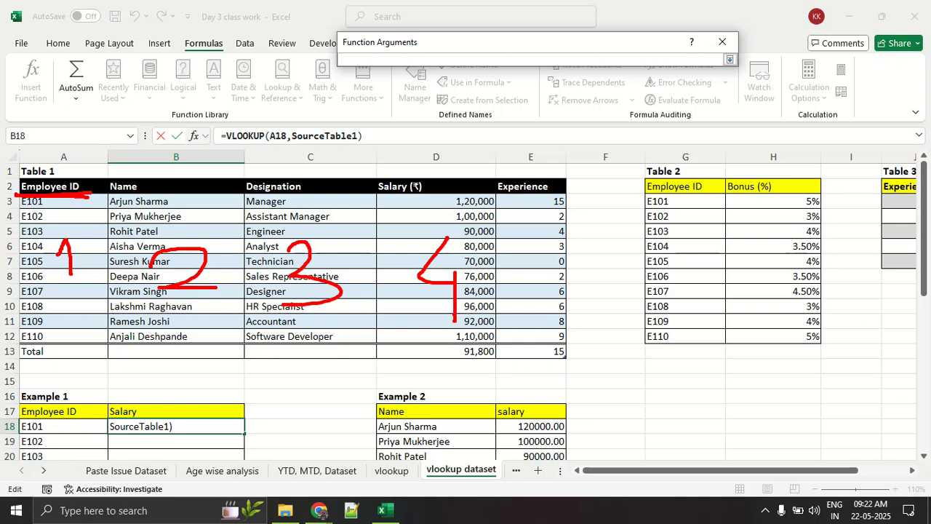
mouse_move(392, 176)
left_mouse_down()
mouse_move(382, 208)
mouse_move(399, 165)
left_mouse_up()
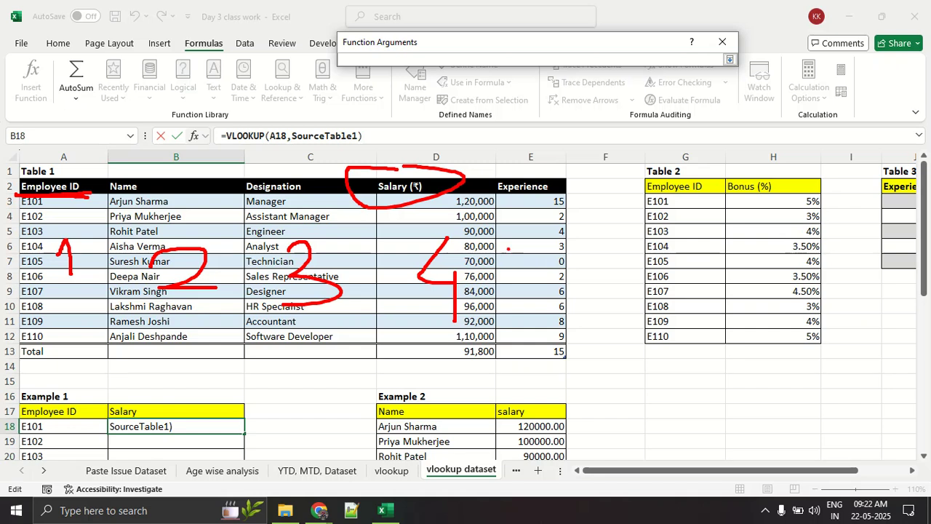
key("Escape")
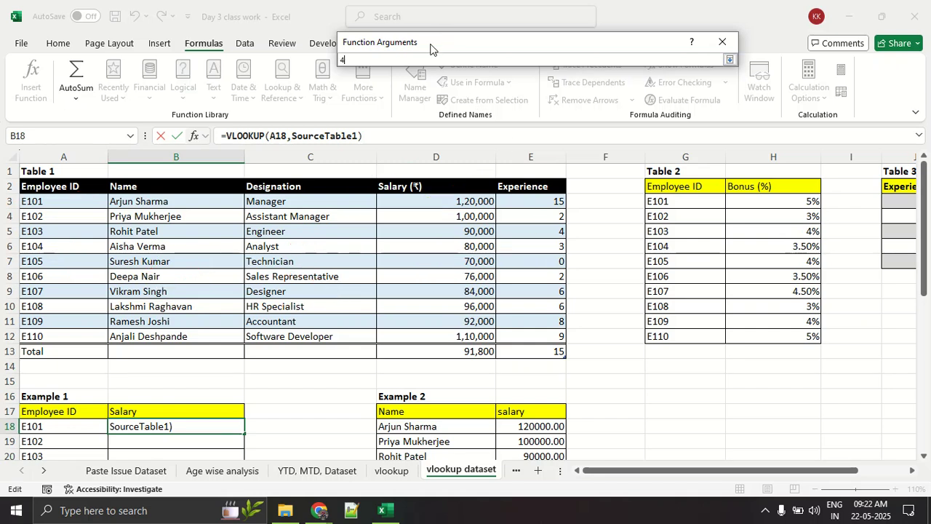
Step: Set Col_index_num to 4 and accept the VLOOKUP formula for E101
type(",4")
left_click(730, 59)
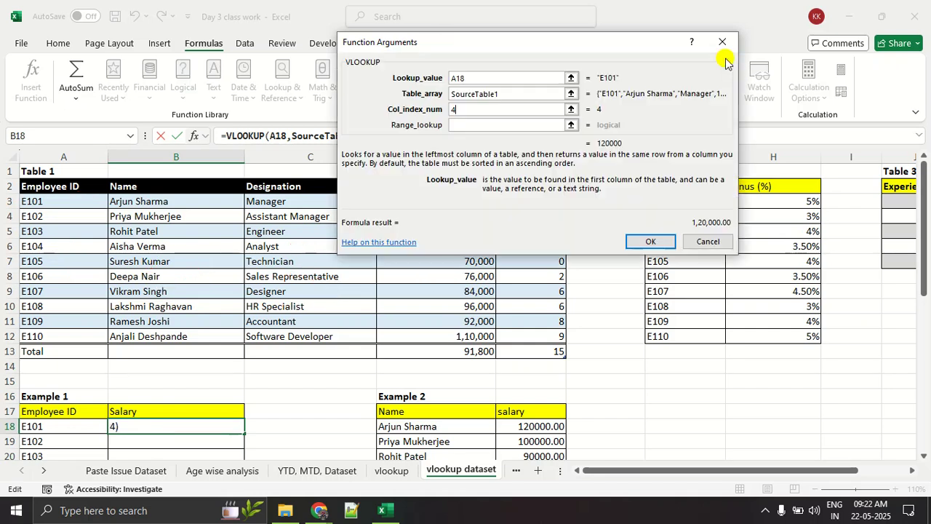
left_click(636, 240)
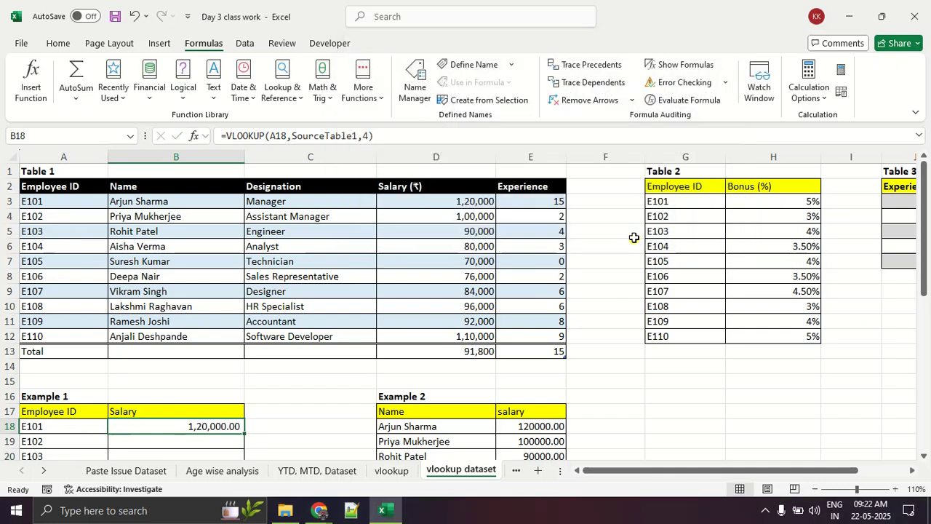
Step: Fill the VLOOKUP formula from B18 down the Example 1 Salary column to E110
scroll(368, 306, "down", 3)
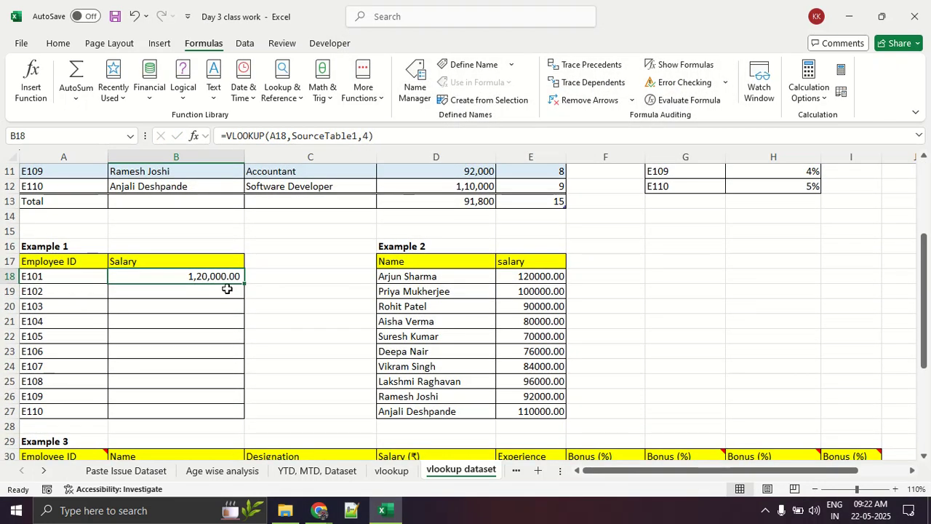
double_click(242, 284)
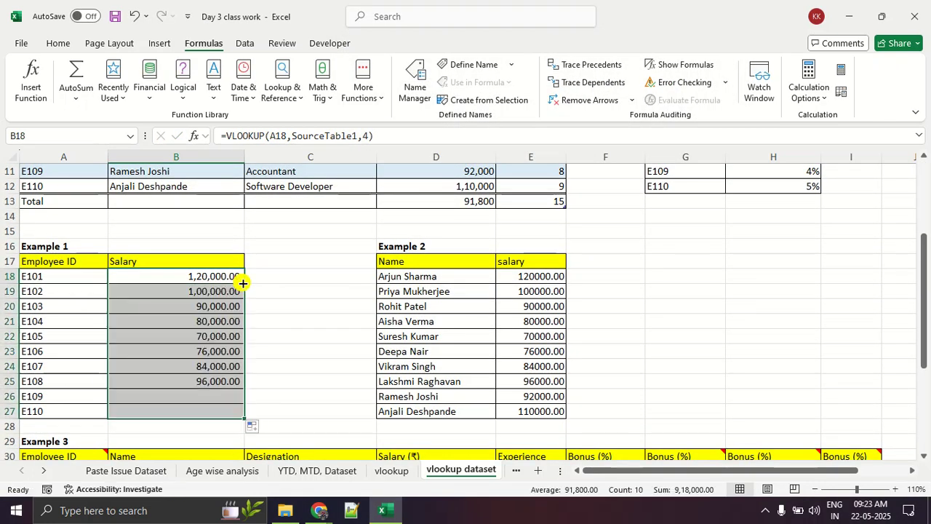
left_click(311, 337)
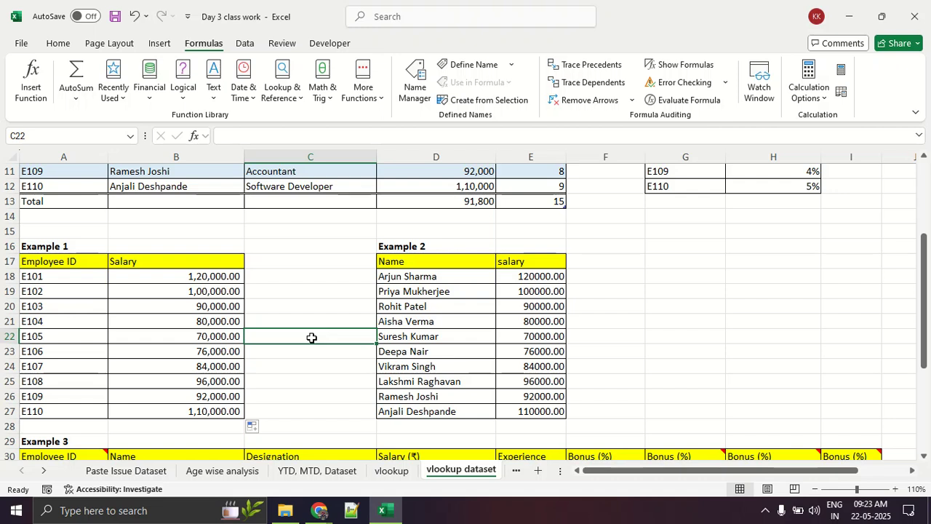
Step: Swap two Employee IDs in Example 1 by entering E105 in A23 and E106 in A22 to test the lookup
left_click(75, 340)
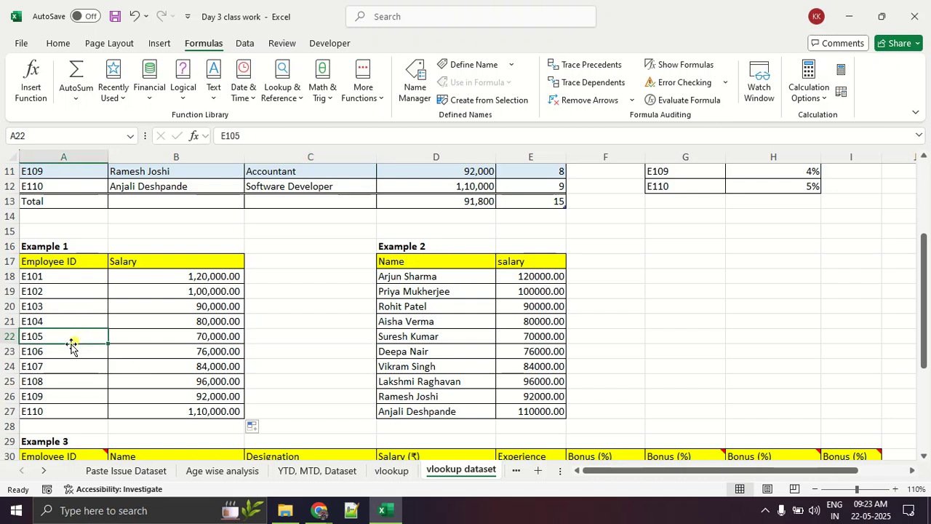
left_click(71, 347)
double_click(71, 348)
key("BackSpace")
type("5")
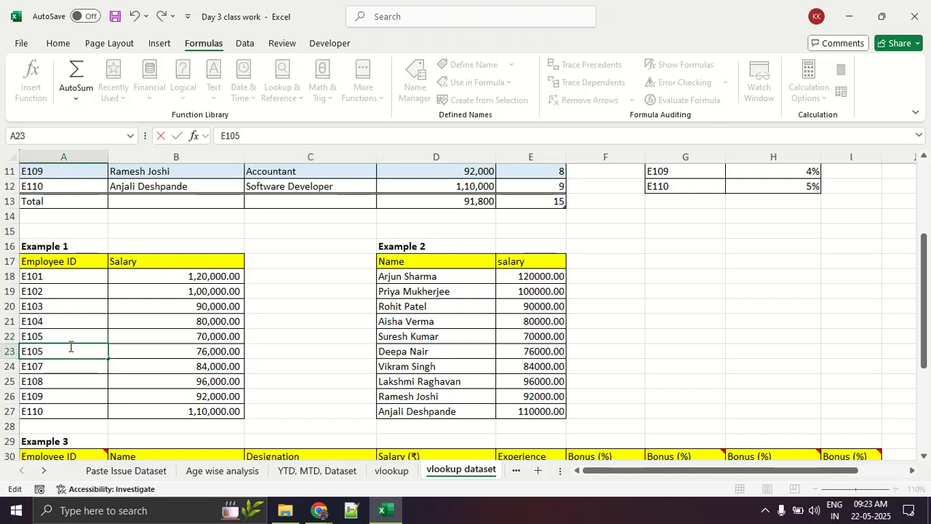
key("Return")
double_click(64, 331)
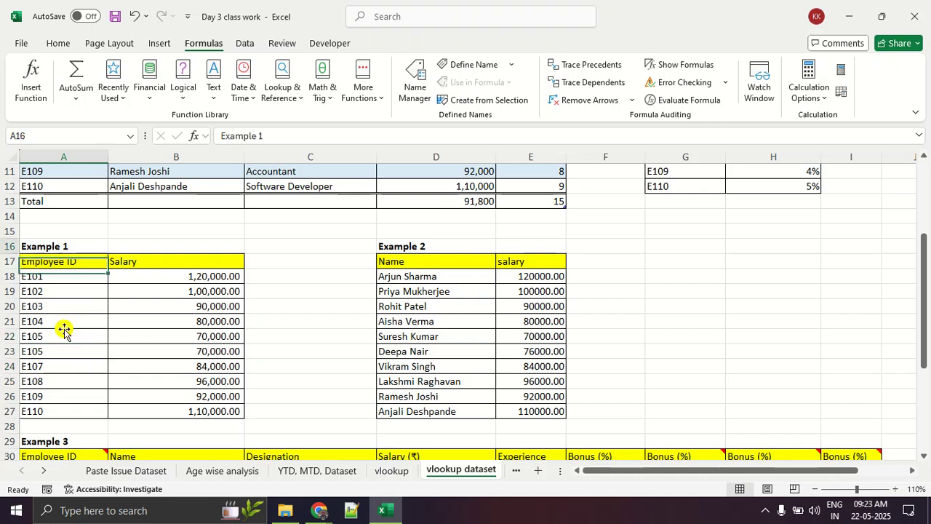
left_click(64, 336)
double_click(64, 336)
key("BackSpace")
type("6")
key("Return")
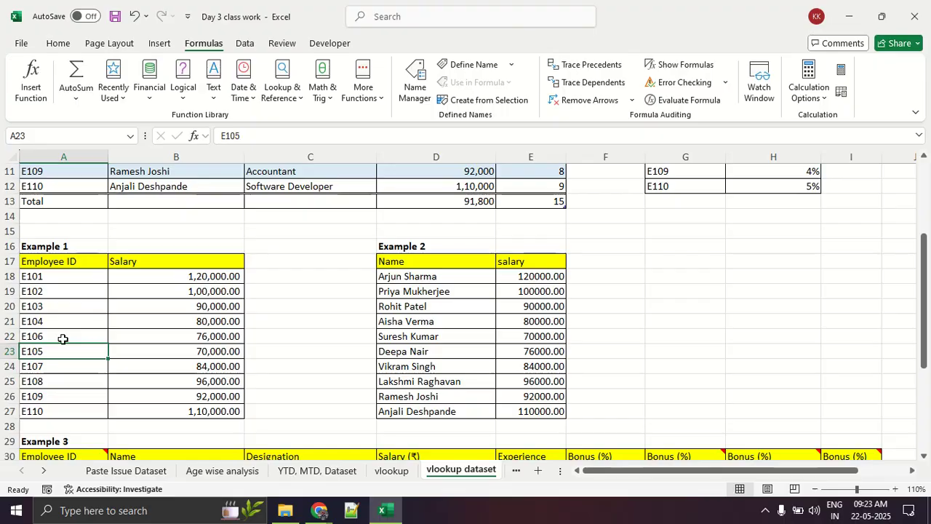
Step: Switch to the Google Meet call to check on the class and return to the Excel workbook
key("alt+Tab")
key("alt+Tab")
key("alt+Tab")
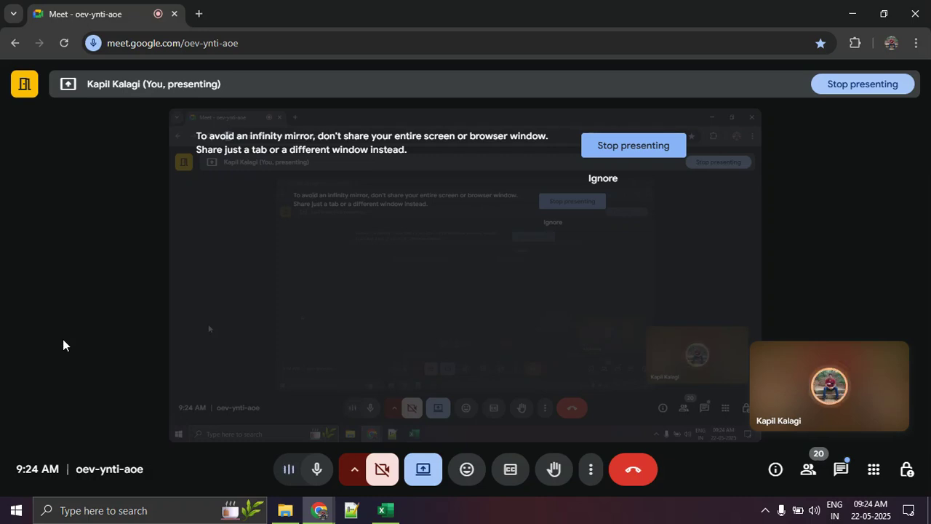
key("alt+Tab")
key("alt+Tab")
key("alt+Tab")
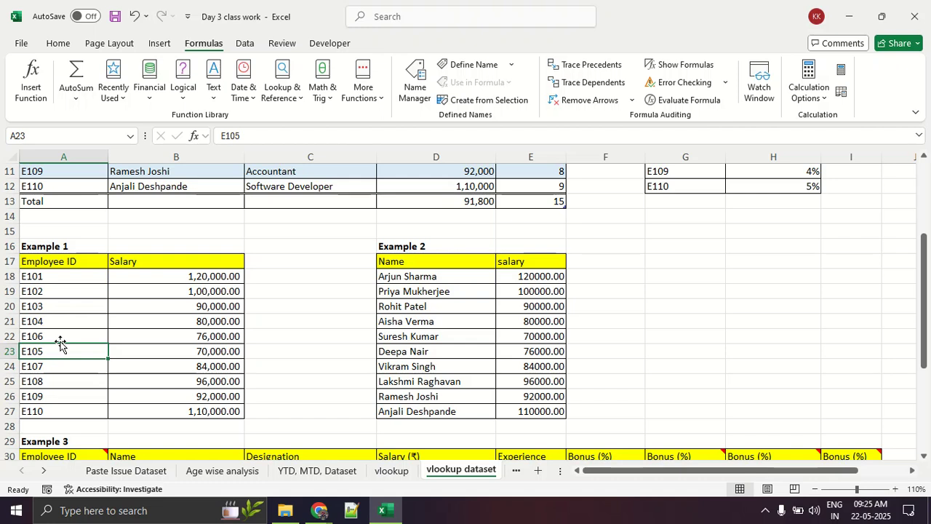
Step: Switch to the Google Meet call and mute the microphone
scroll(60, 344, "up", 3)
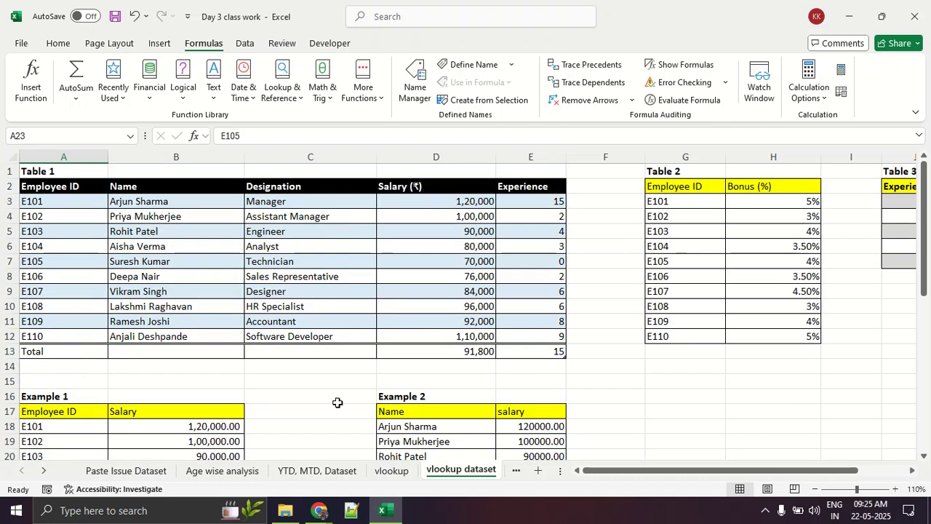
mouse_move(319, 510)
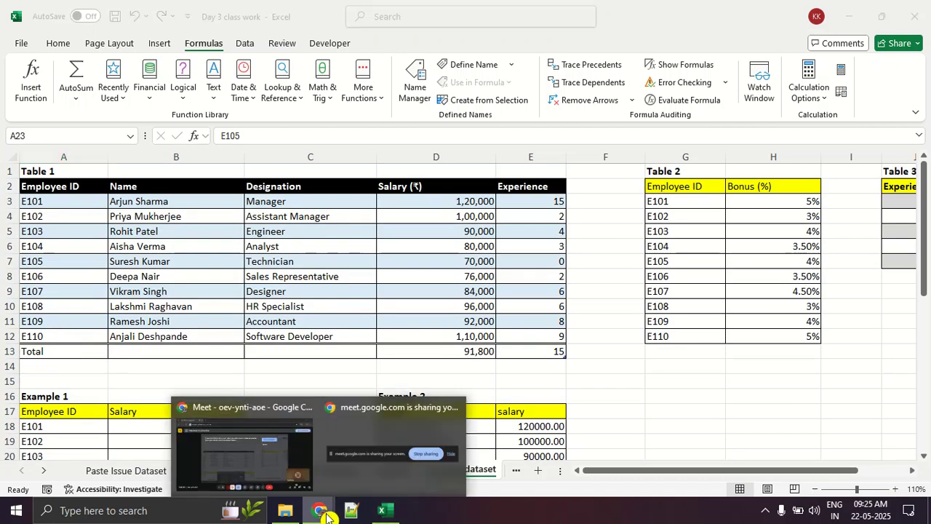
left_click(262, 460)
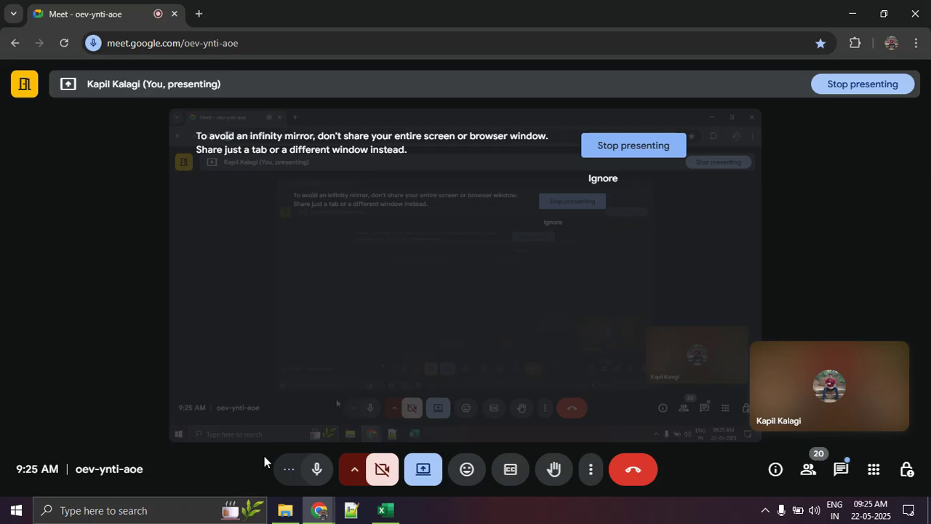
left_click(312, 470)
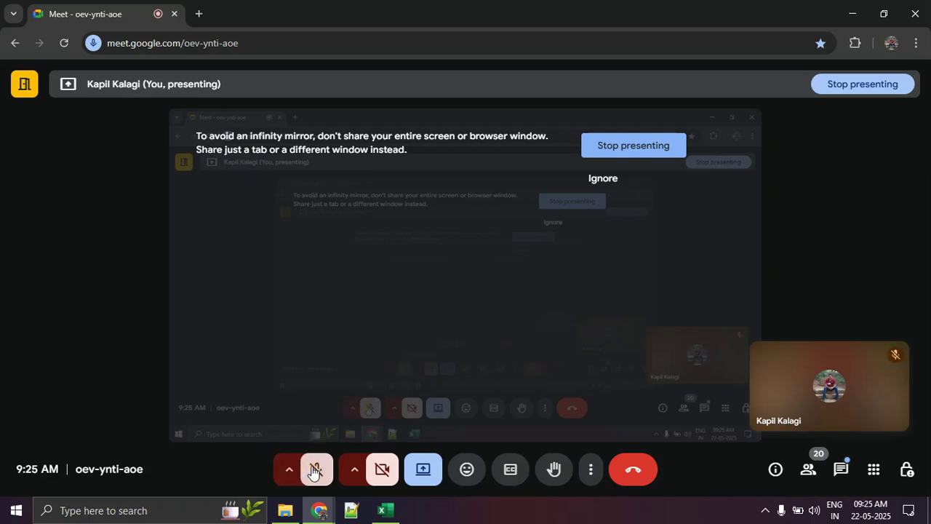
Step: Unmute the microphone in the Google Meet call and look through the participant list
left_click(313, 472)
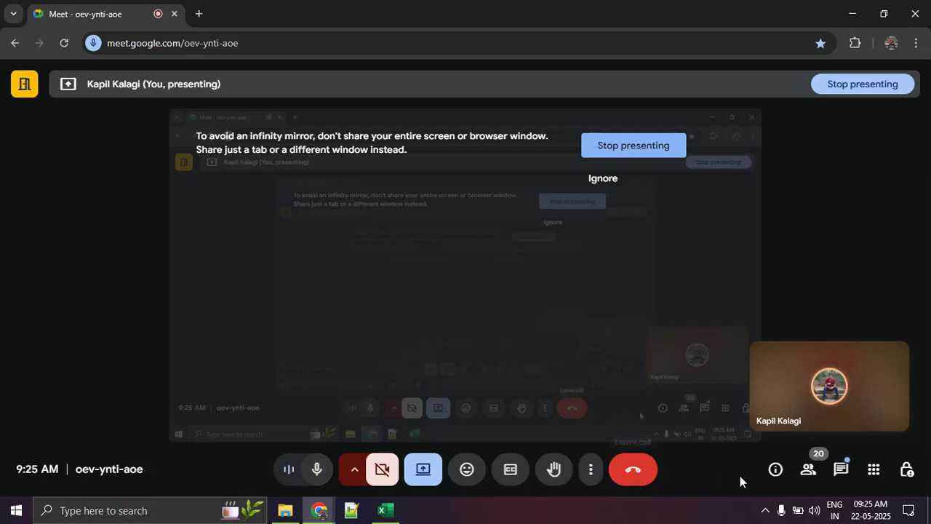
left_click(811, 473)
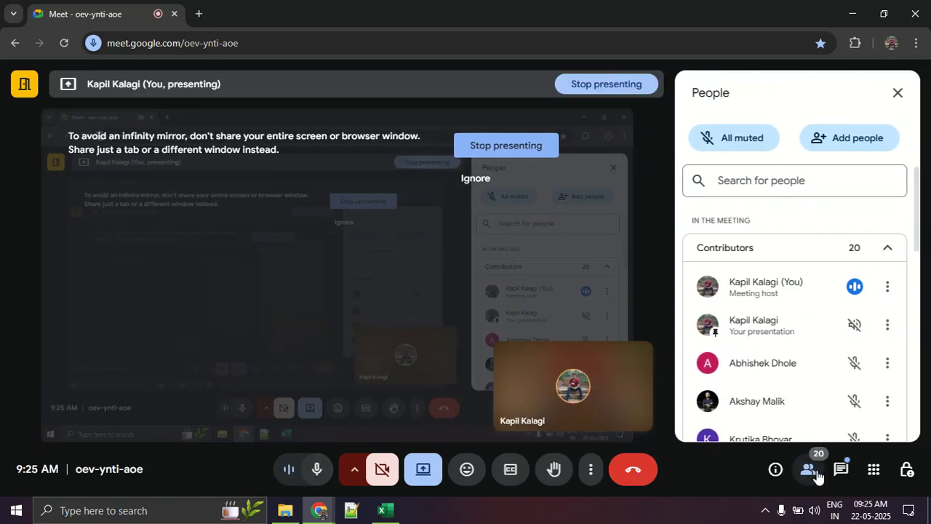
scroll(803, 404, "down", 3)
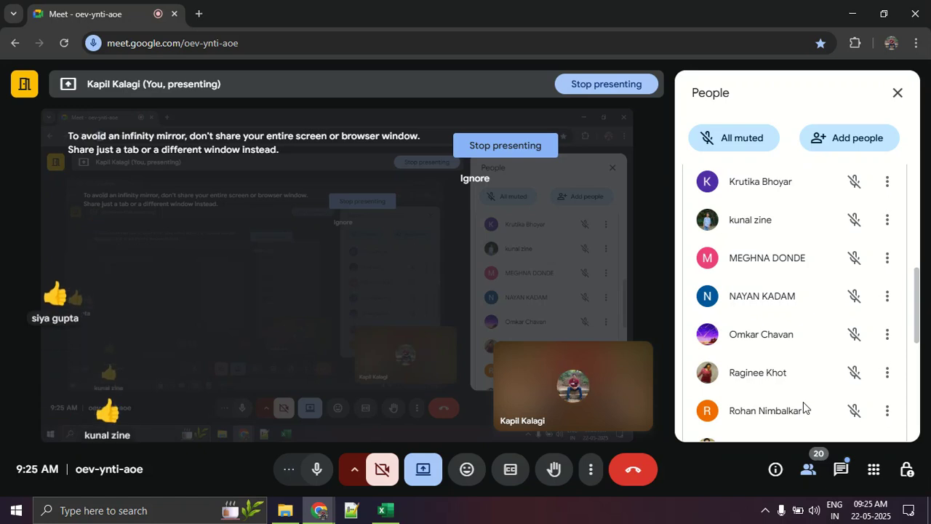
scroll(803, 402, "down", 3)
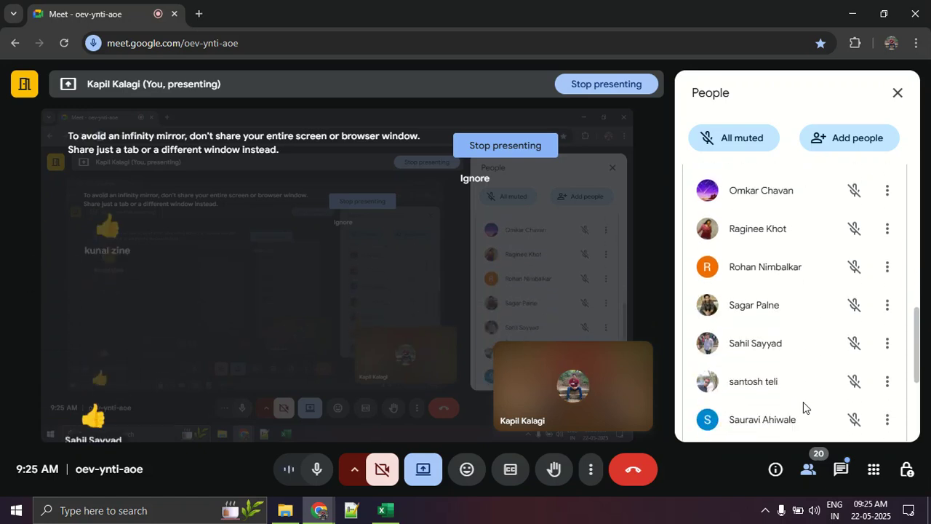
left_click(841, 469)
left_click(809, 468)
scroll(810, 409, "down", 2)
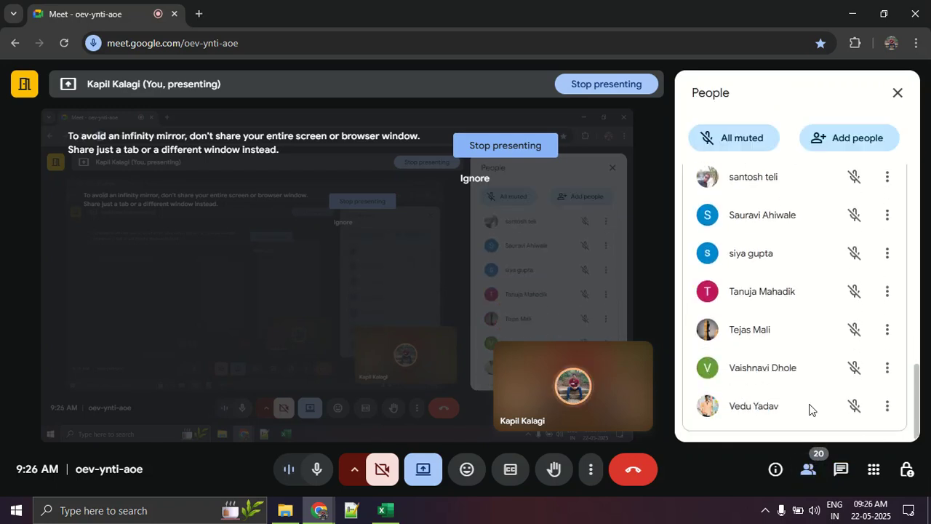
scroll(810, 409, "up", 5)
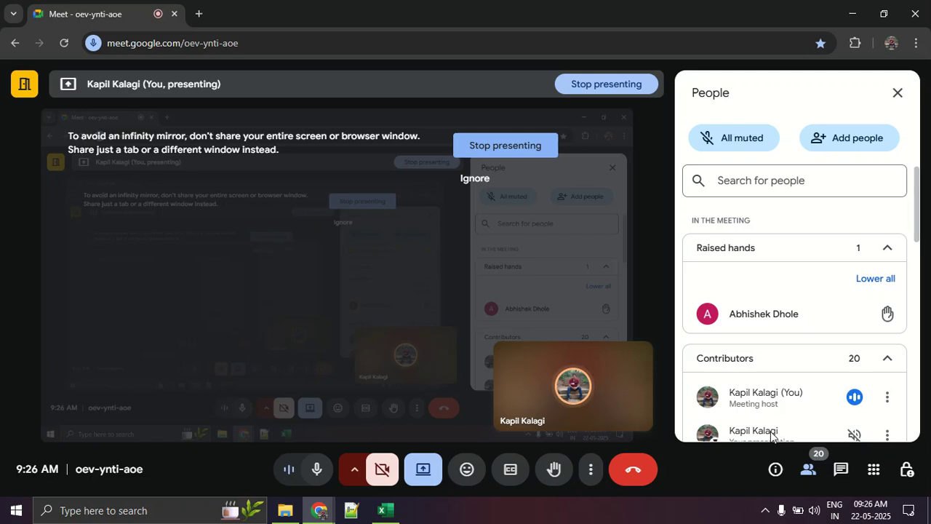
Step: Show the Meet call in full screen and lower all raised hands
left_click(593, 475)
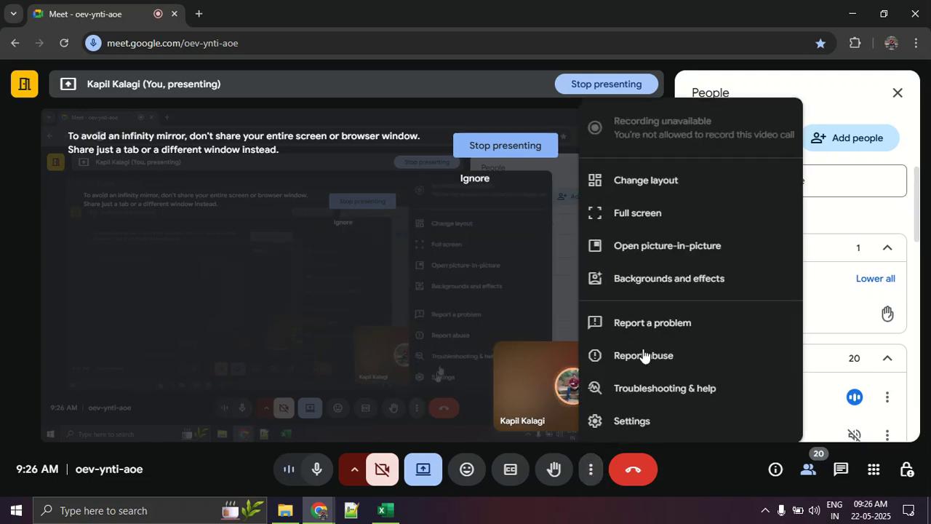
left_click(653, 217)
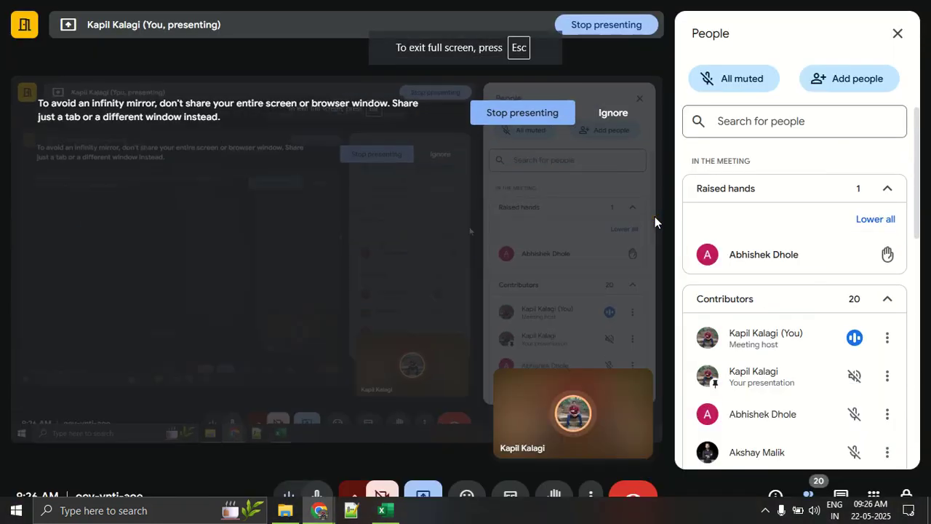
left_click(855, 221)
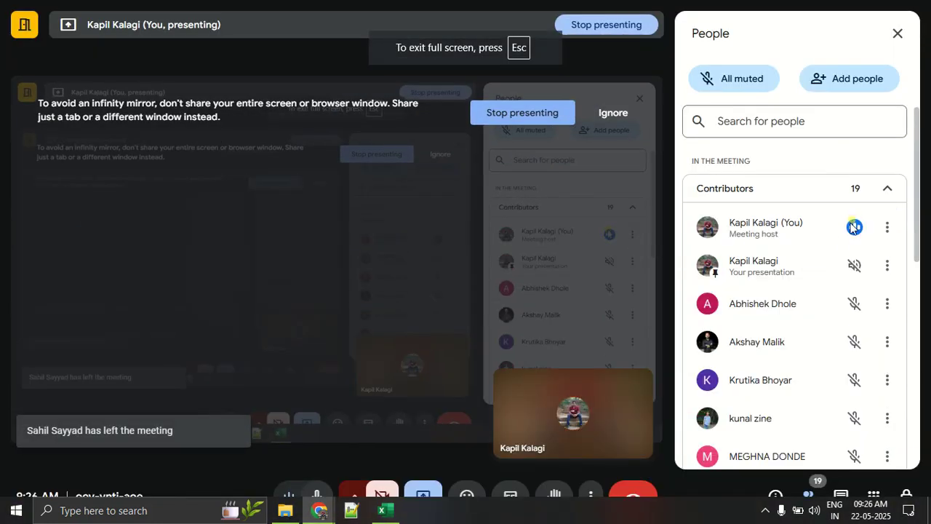
Step: Review the contributors in the call down to the end of the list, then close the participant list
scroll(836, 252, "down", 2)
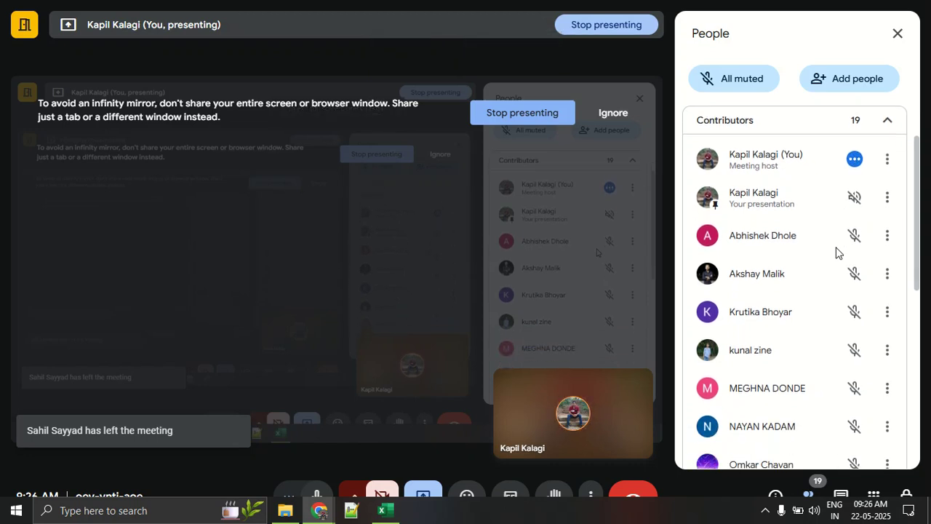
scroll(836, 253, "down", 2)
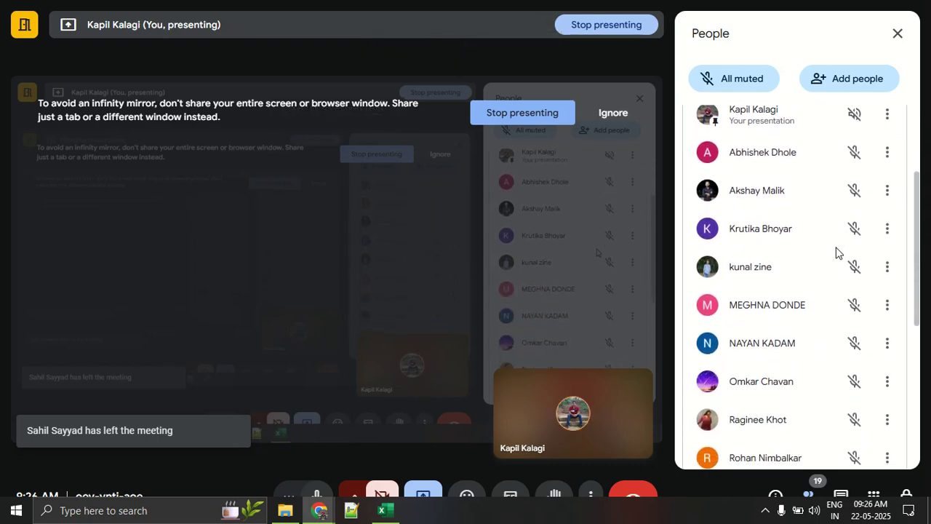
scroll(836, 253, "down", 1)
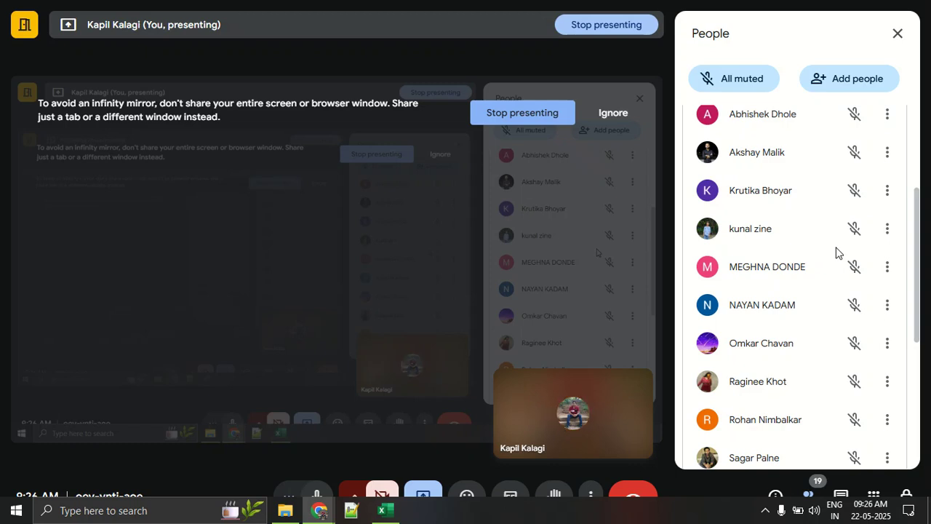
scroll(836, 252, "down", 5)
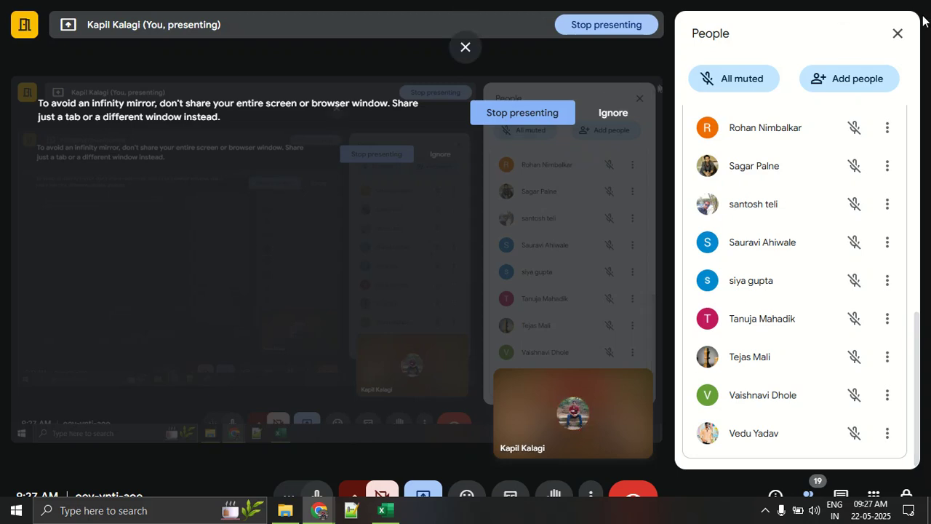
left_click(898, 33)
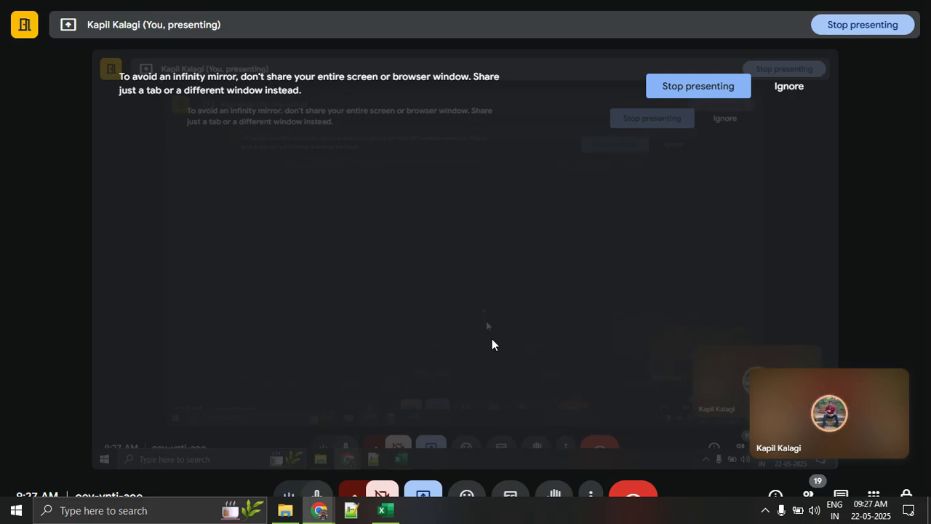
Step: Exit the call's full-screen view and switch back to the Day 3 class work workbook in Excel
key("F11")
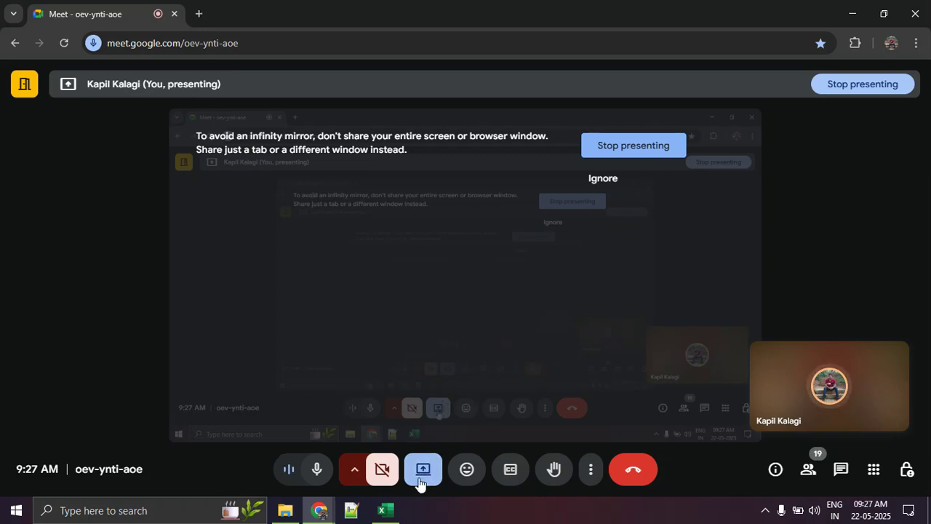
left_click(385, 510)
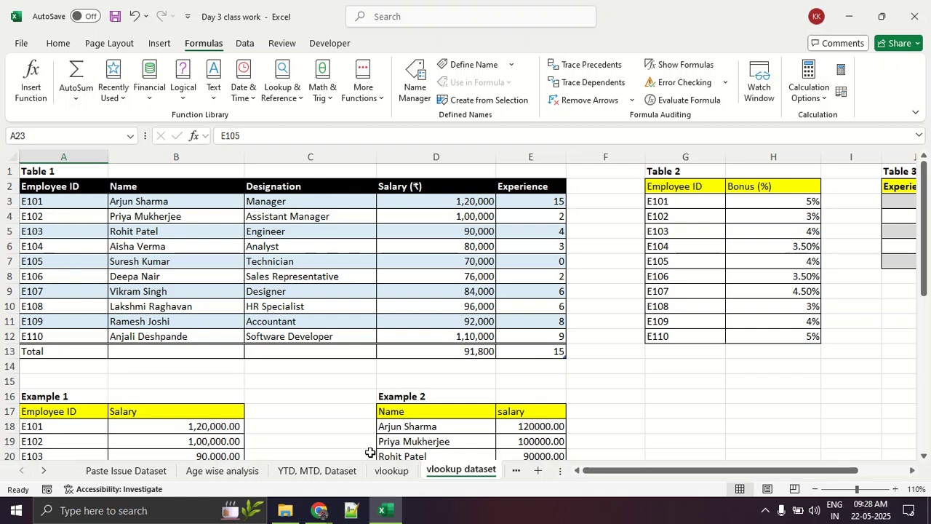
key("alt+Tab")
key("alt+Tab")
Step: Look over Table 1 and the Example 1 and Example 2 tables on the vlookup dataset sheet
scroll(352, 437, "down", 6)
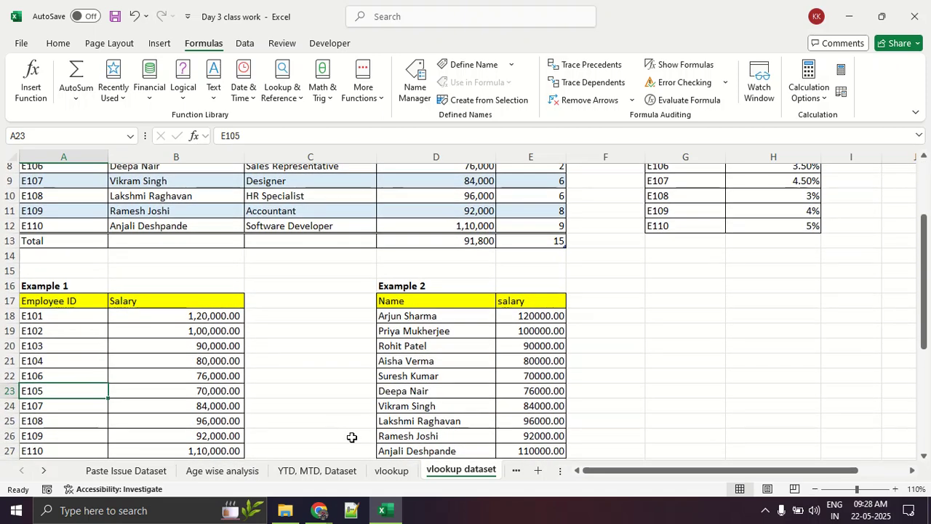
scroll(352, 437, "down", 5)
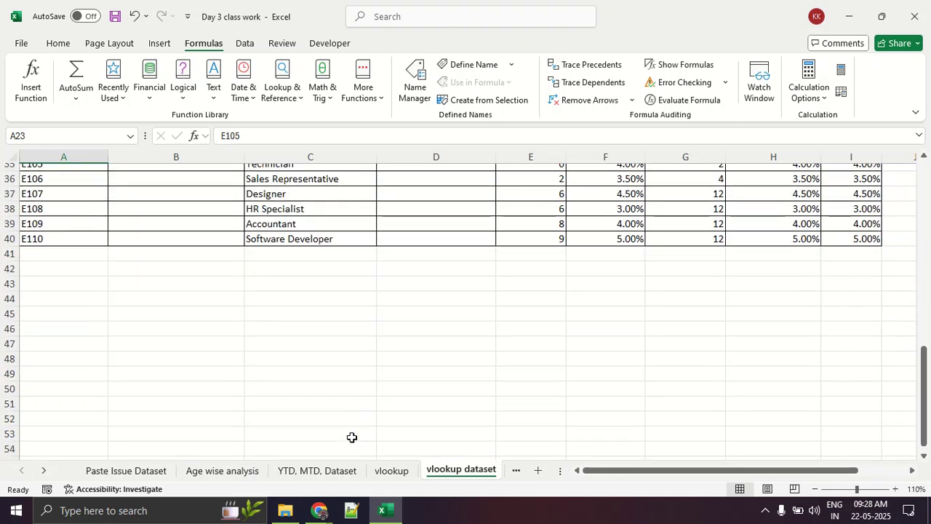
scroll(351, 436, "up", 11)
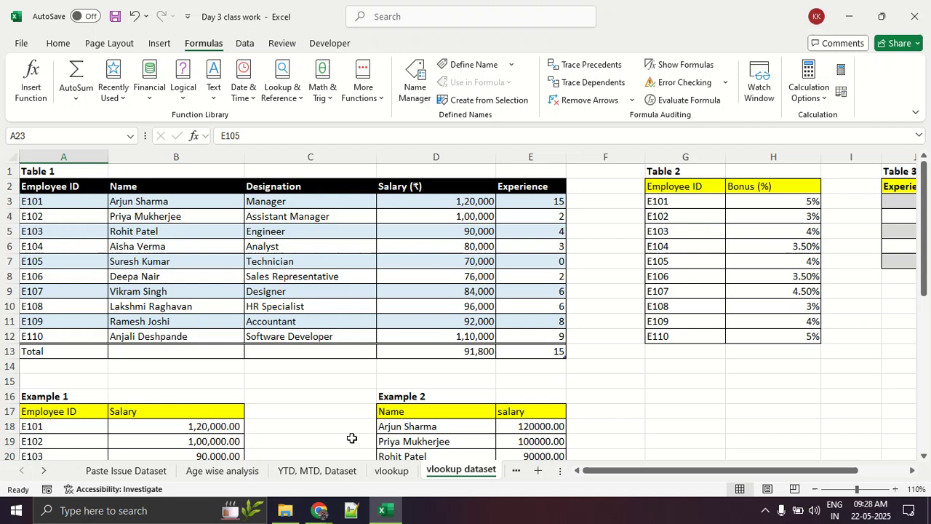
mouse_move(320, 513)
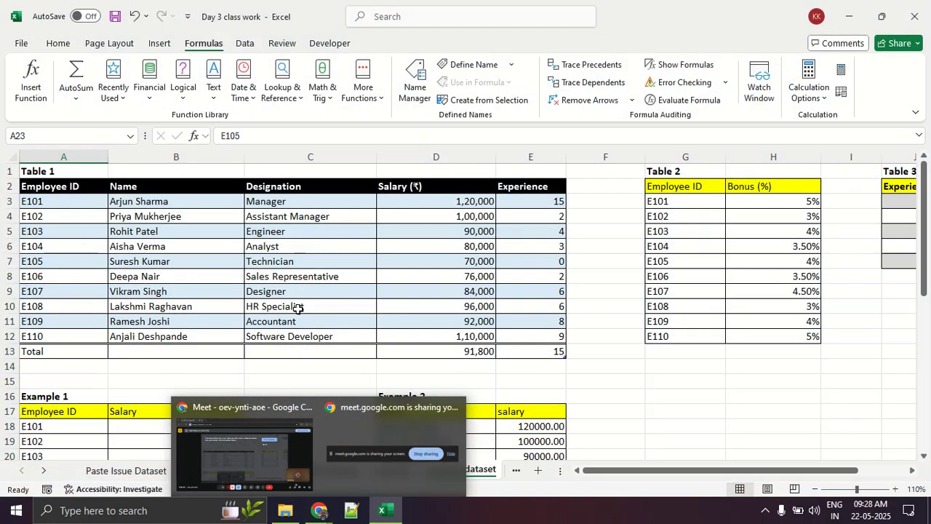
left_click(298, 306)
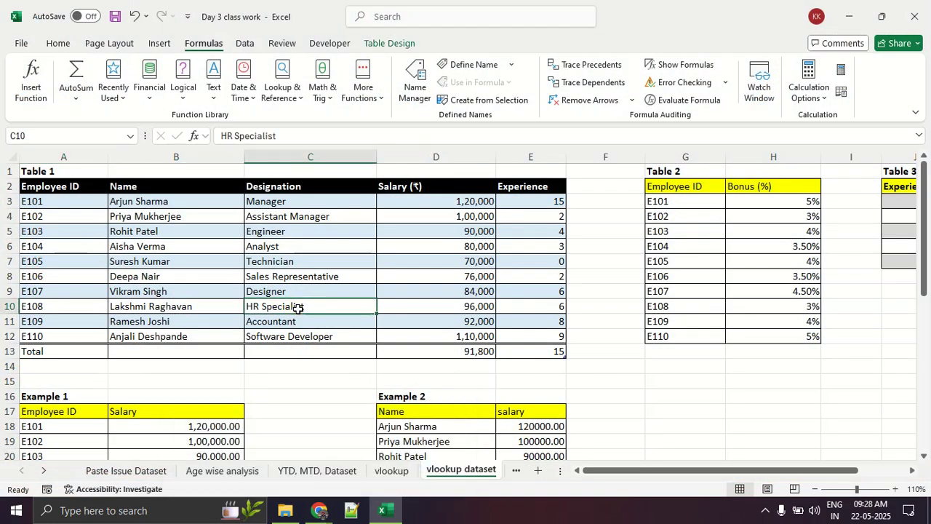
scroll(299, 309, "down", 4)
scroll(298, 308, "up", 1)
scroll(298, 309, "up", 1)
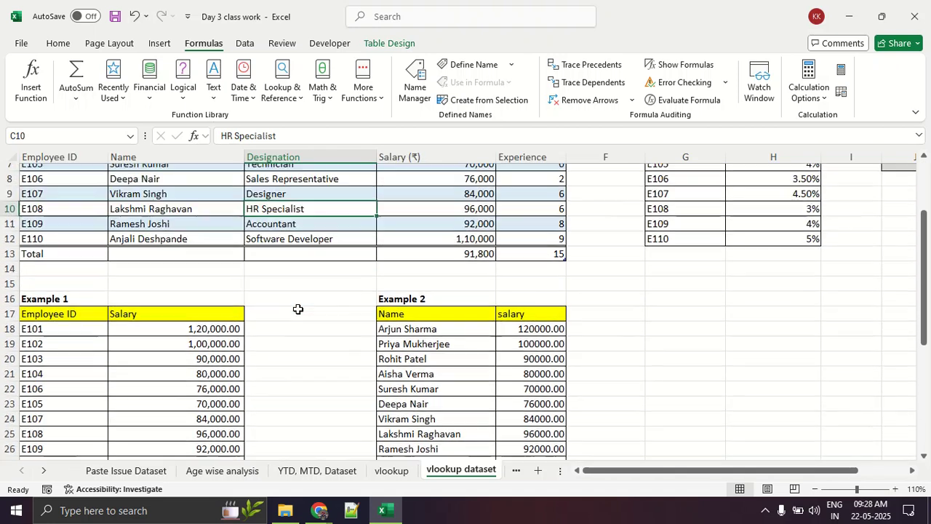
scroll(299, 310, "up", 1)
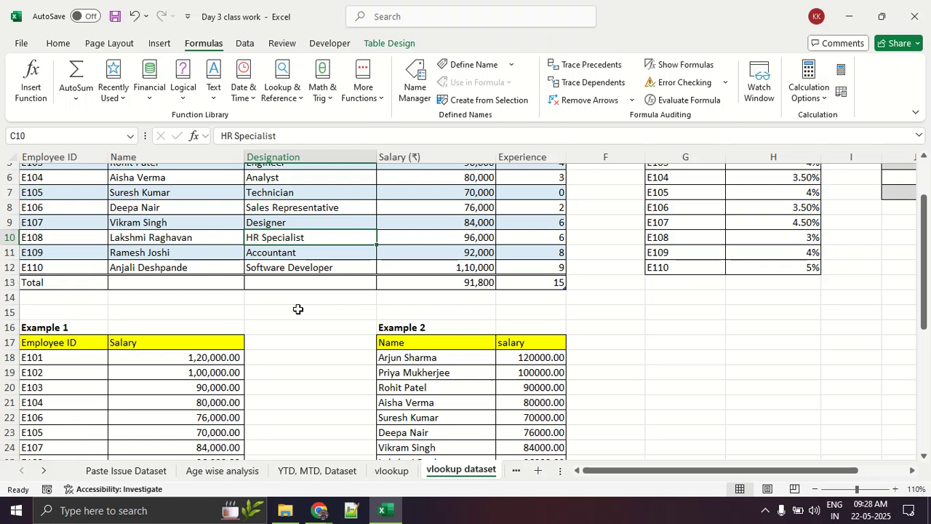
scroll(298, 309, "up", 2)
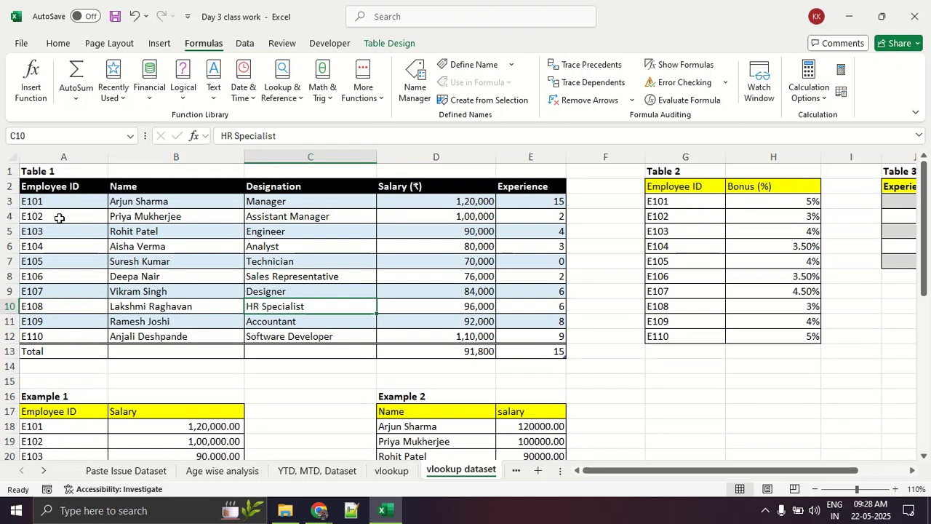
Step: Highlight the Table 1 data, going through the Employee ID, Name, Designation and Salary columns one by one
left_click_drag(65, 202, 566, 336)
left_click(289, 306)
left_click_drag(66, 210, 70, 330)
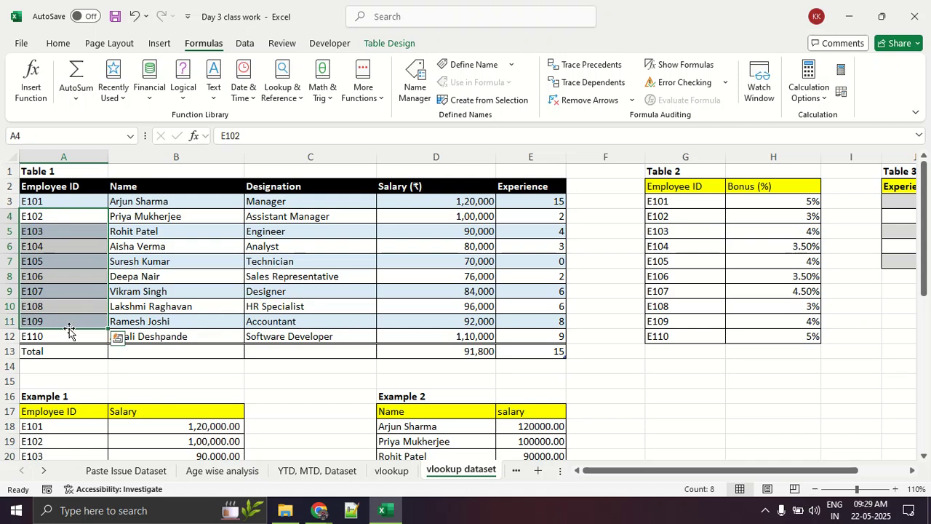
left_click(67, 291)
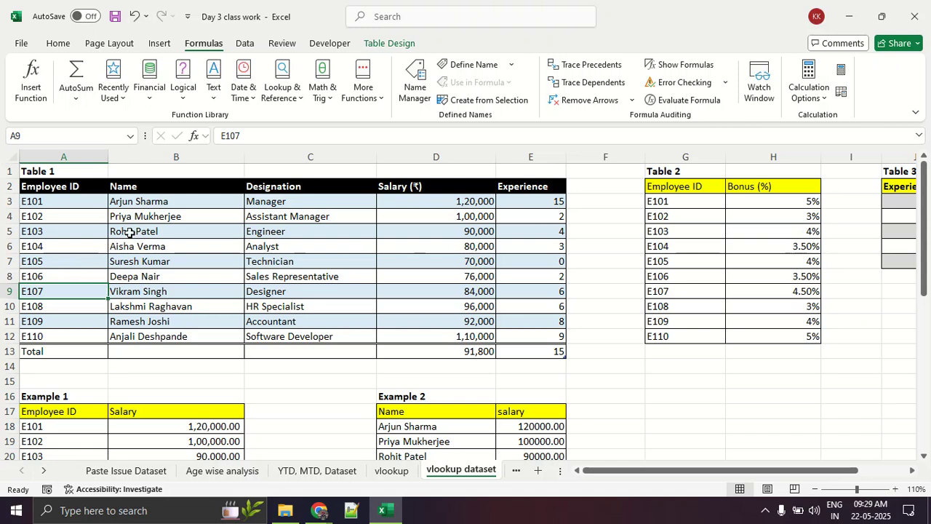
left_click_drag(159, 203, 198, 335)
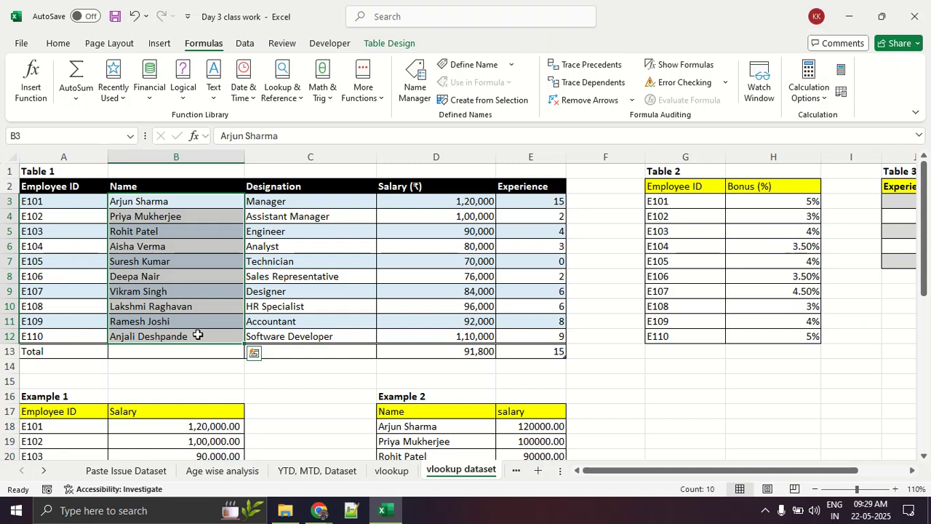
left_click(320, 248)
left_click_drag(304, 207, 334, 336)
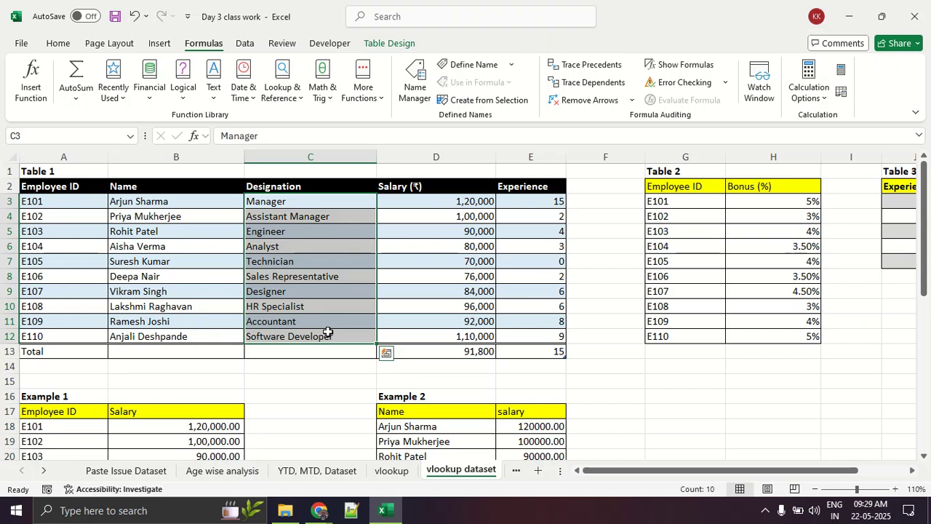
left_click_drag(402, 210, 419, 316)
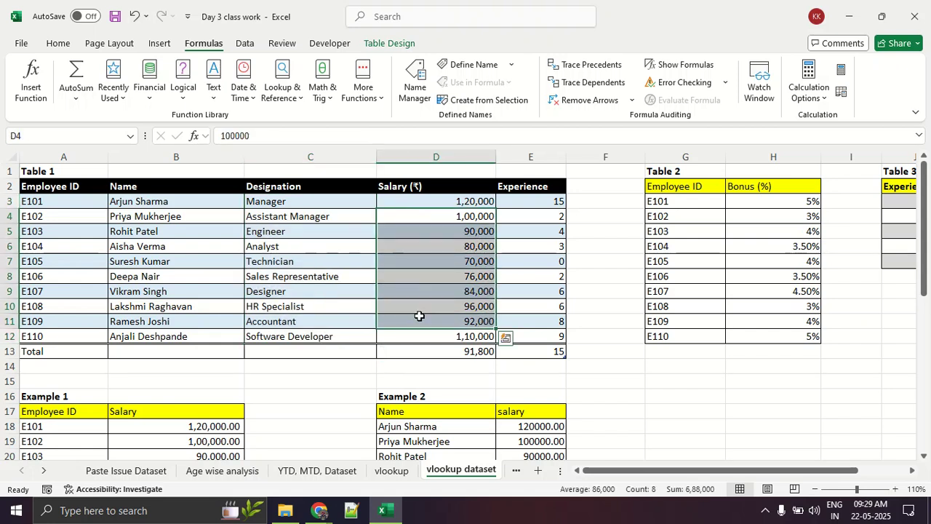
Step: Try clearing the Total row of Table 1 together with the row below it, and undo the deletion
left_click_drag(533, 207, 2, 362)
left_click(525, 350)
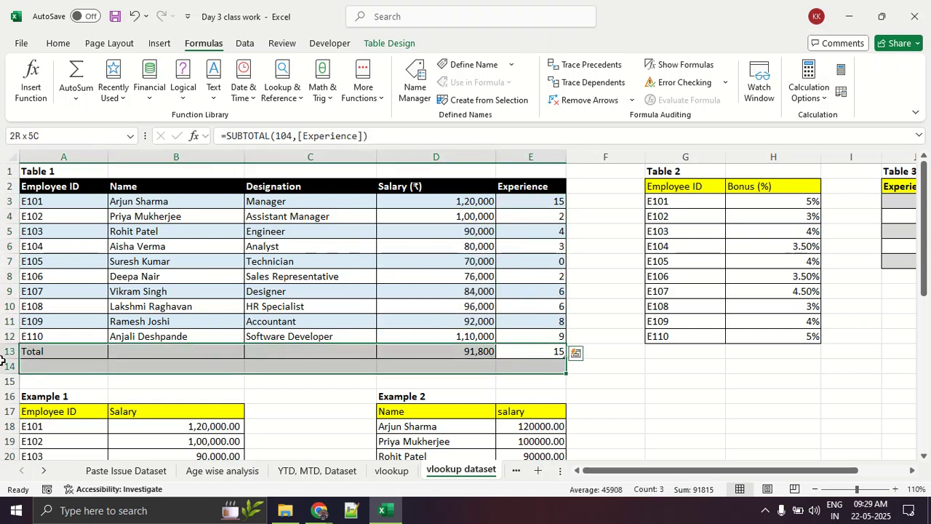
key("Delete")
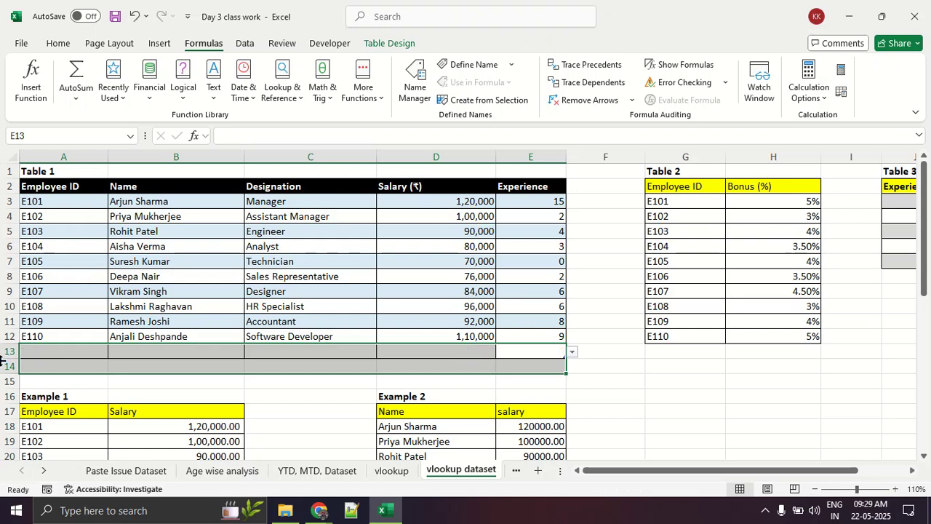
key("ctrl+z")
left_click(428, 289)
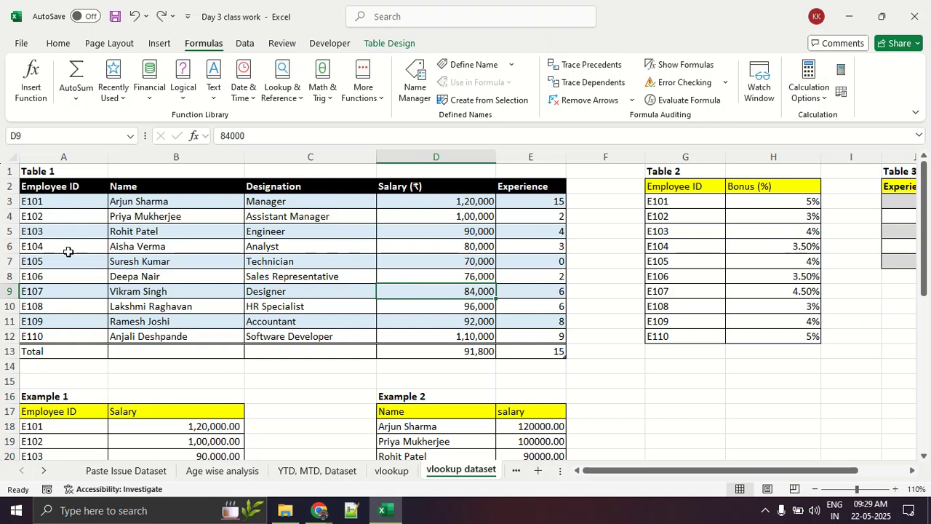
Step: Highlight Table 1's columns one after another, from Employee ID through Experience, and finish with the whole data range A3:E12
left_click_drag(81, 206, 88, 339)
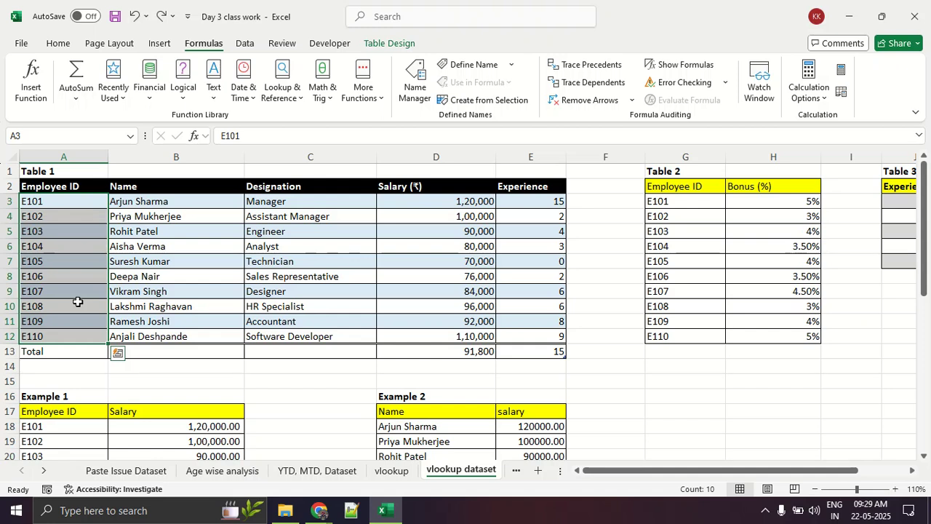
left_click(53, 44)
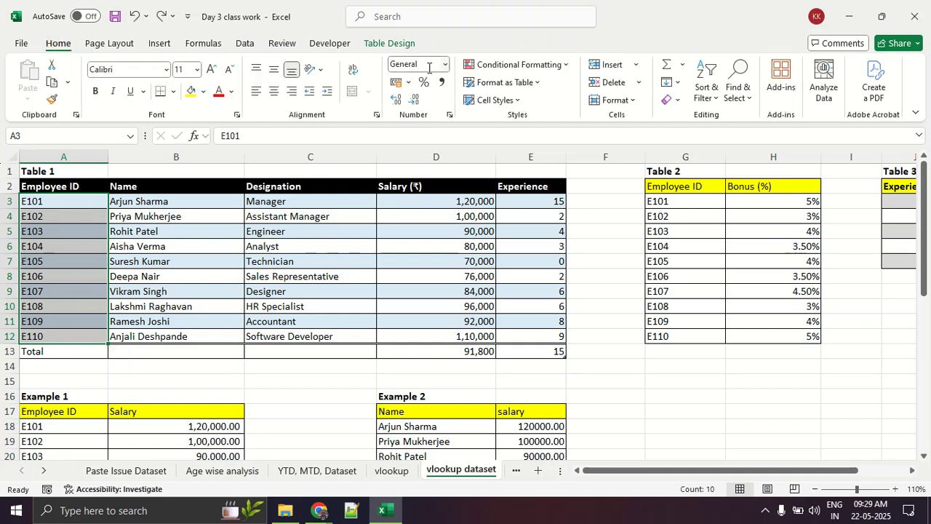
left_click_drag(214, 196, 315, 334)
left_click_drag(457, 202, 446, 338)
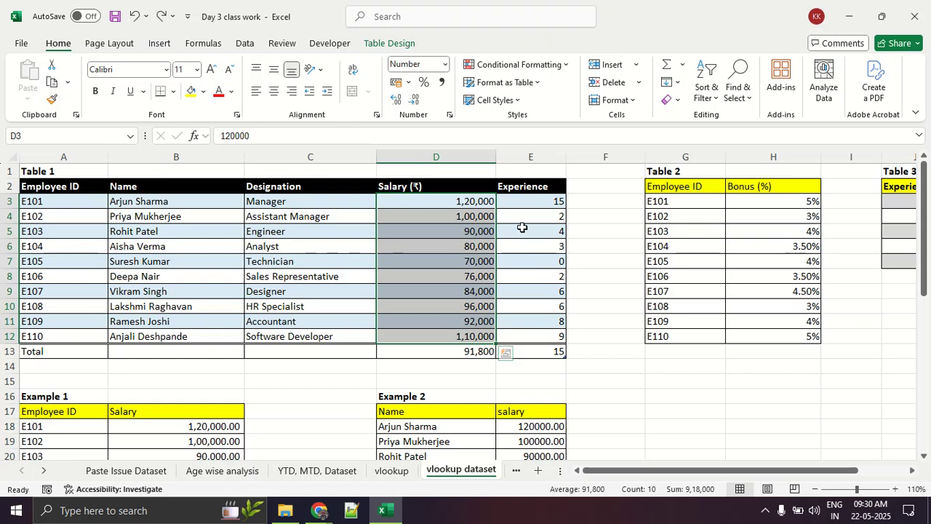
left_click_drag(524, 196, 524, 334)
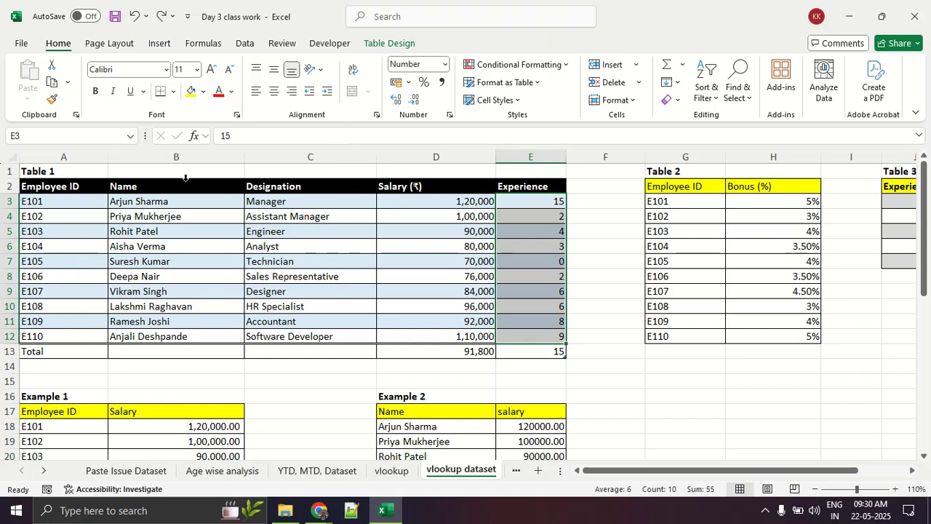
left_click_drag(54, 195, 537, 337)
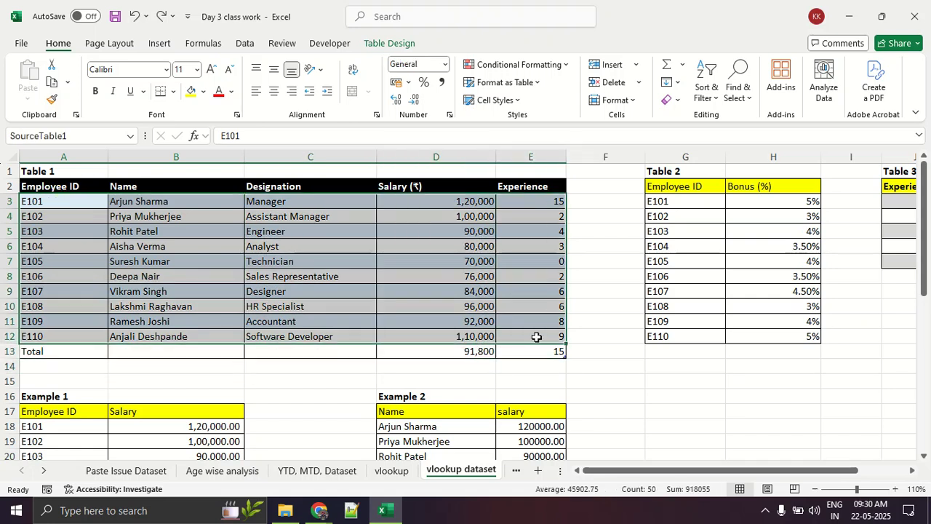
left_click(480, 325)
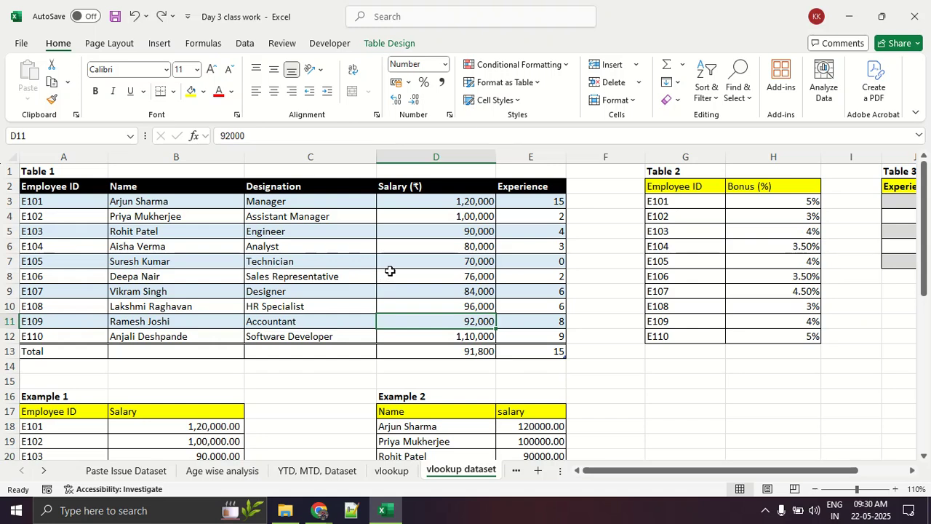
Step: Switch to the Google Meet call, look through the participant list, and return to the Excel workbook
key("alt+Tab")
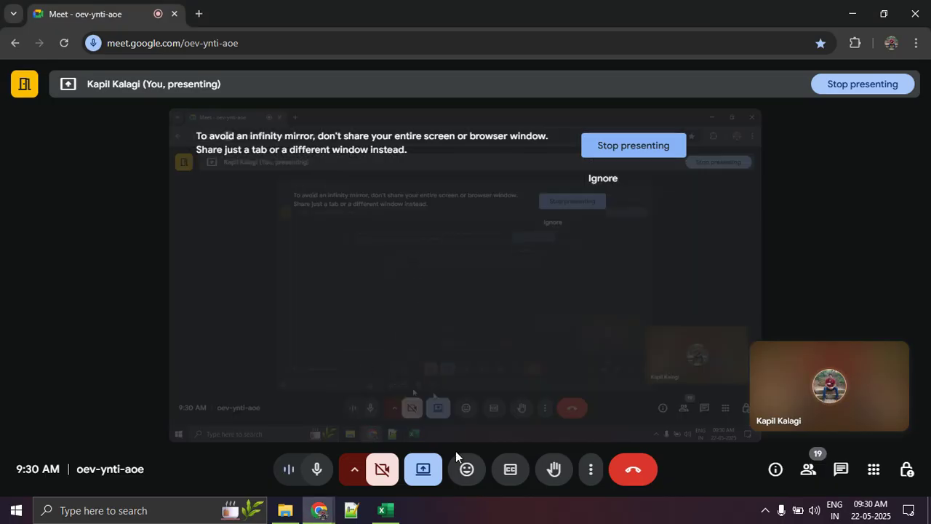
left_click(799, 472)
scroll(801, 327, "up", 6)
scroll(802, 325, "down", 1)
scroll(840, 393, "down", 3)
scroll(817, 364, "down", 3)
scroll(817, 381, "up", 5)
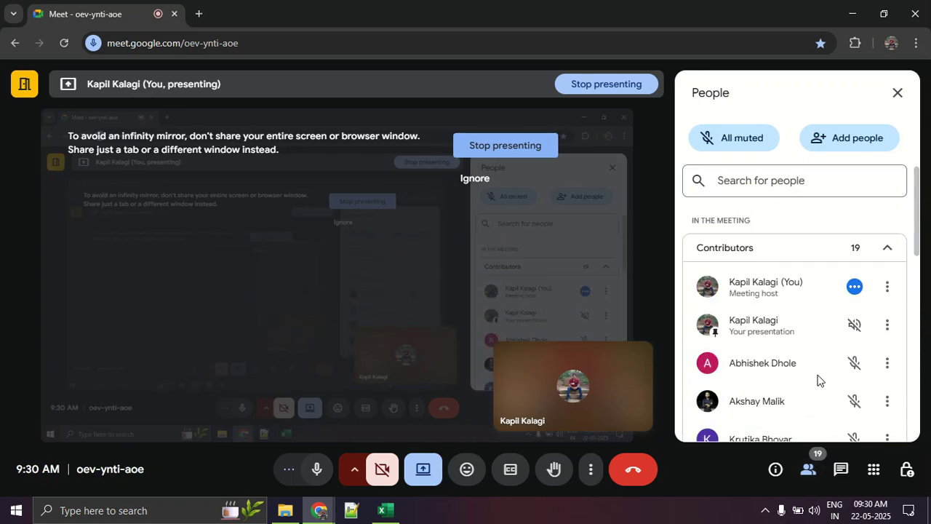
key("alt+Tab")
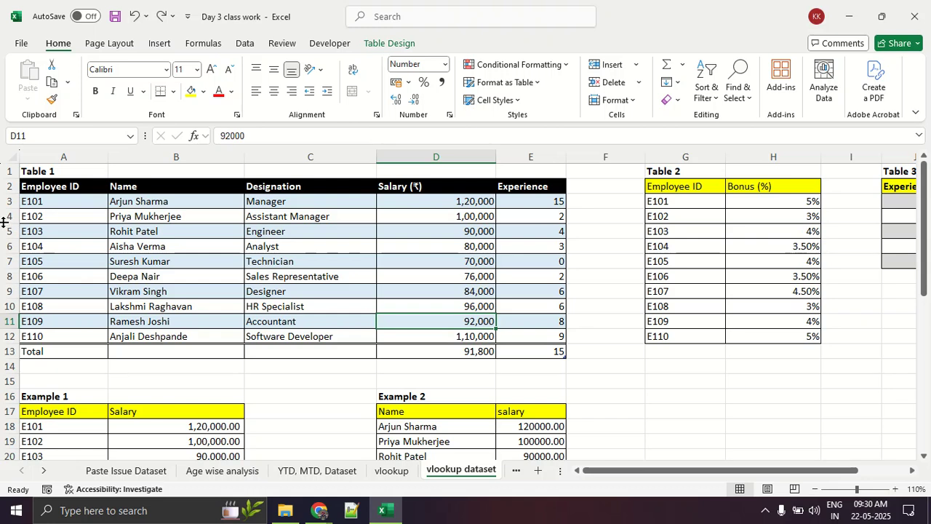
Step: Highlight the full Table 1 data and the complete employee record in row 5
left_click_drag(67, 198, 517, 329)
left_click(301, 231)
left_click(179, 231)
left_click_drag(79, 226, 511, 241)
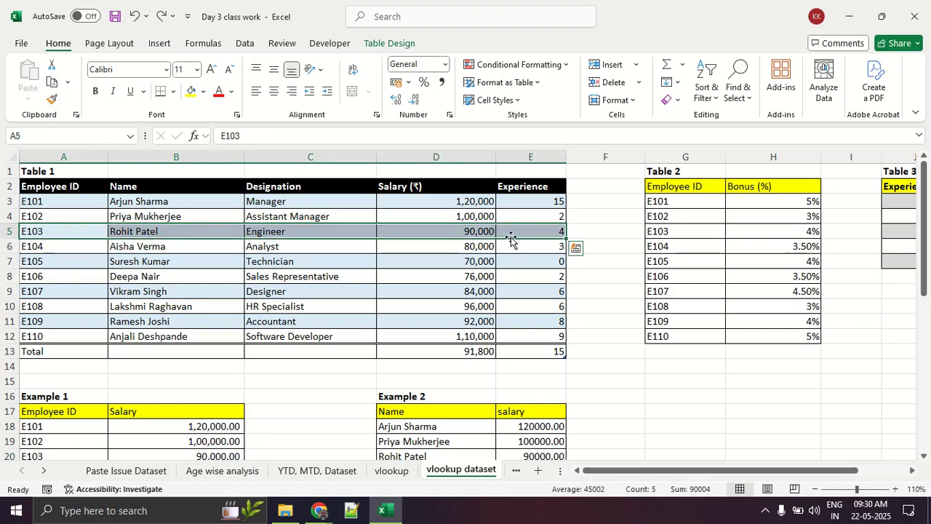
left_click(502, 260)
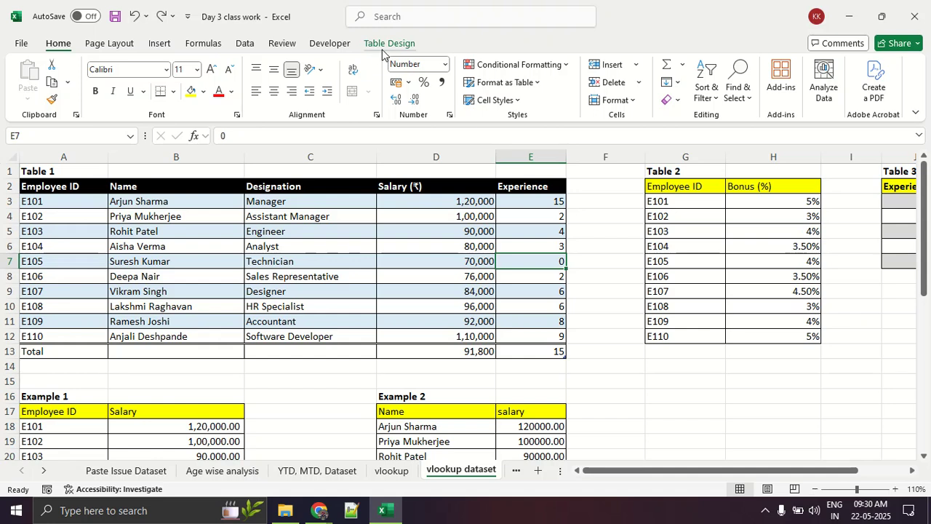
Step: Circle the Table Design heading and compare its availability with a cell selected outside and inside Table 1
mouse_move(393, 21)
left_mouse_down()
mouse_move(331, 40)
mouse_move(466, 25)
mouse_move(364, 20)
left_mouse_up()
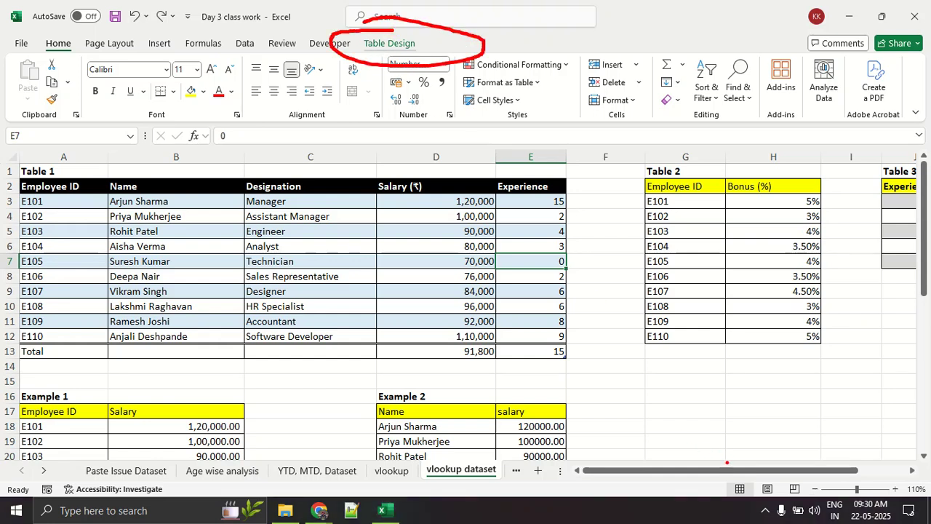
left_click(655, 424)
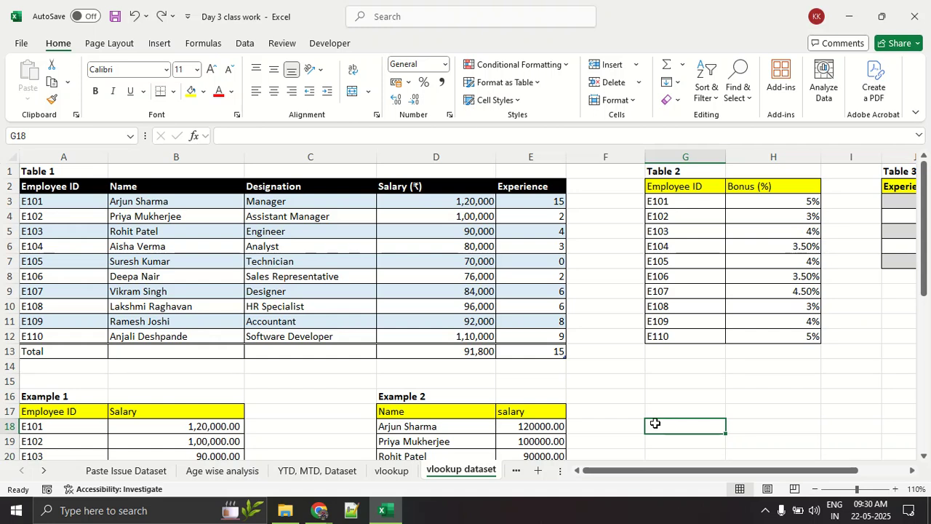
left_click(339, 248)
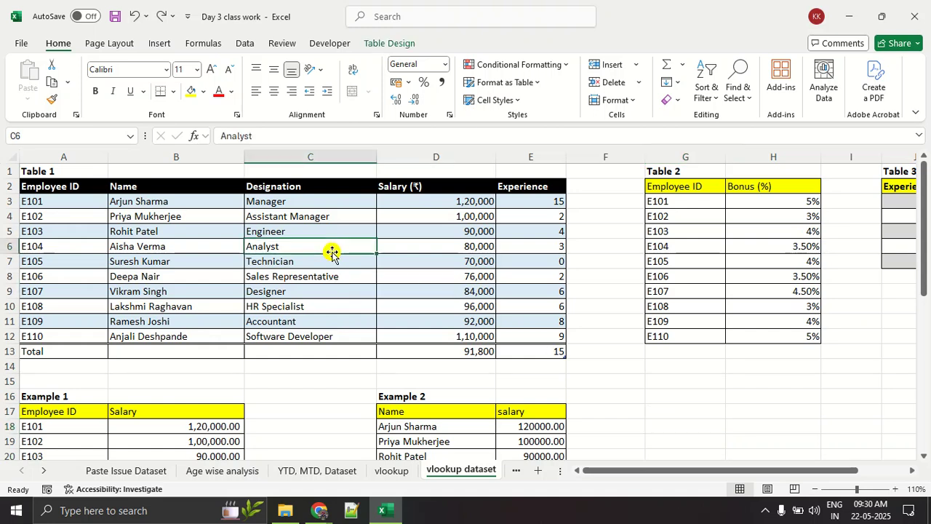
Step: Mark the table style options and turn off Banded Rows and Total Row for Table 1
left_click(386, 44)
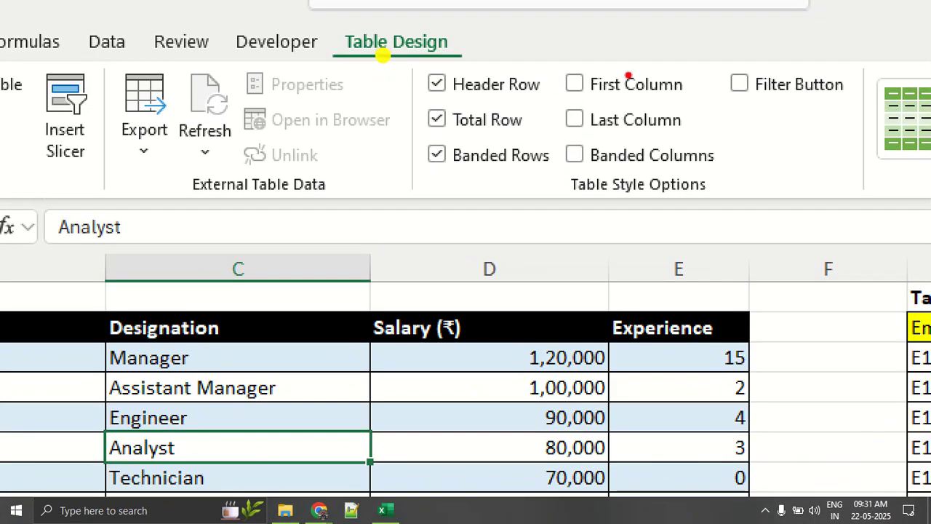
left_click_drag(485, 45, 402, 94)
left_click_drag(422, 146, 435, 116)
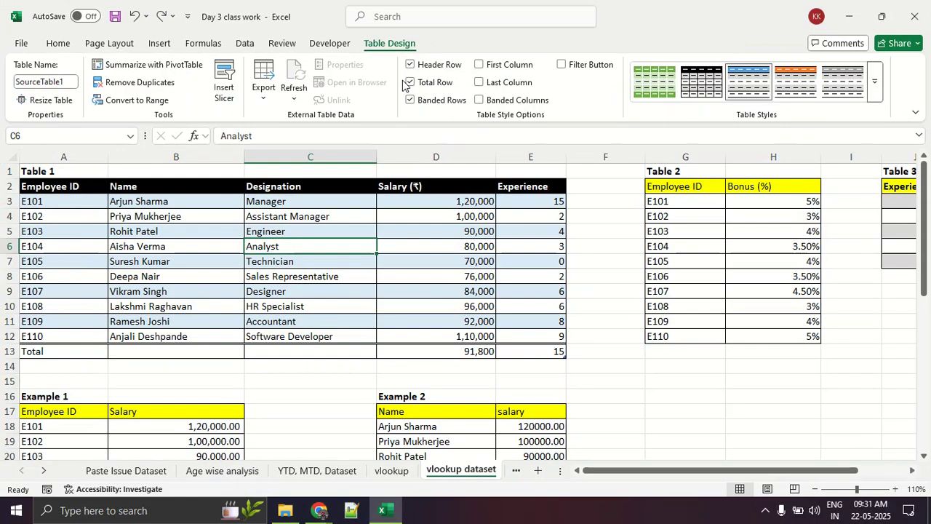
left_click(470, 155)
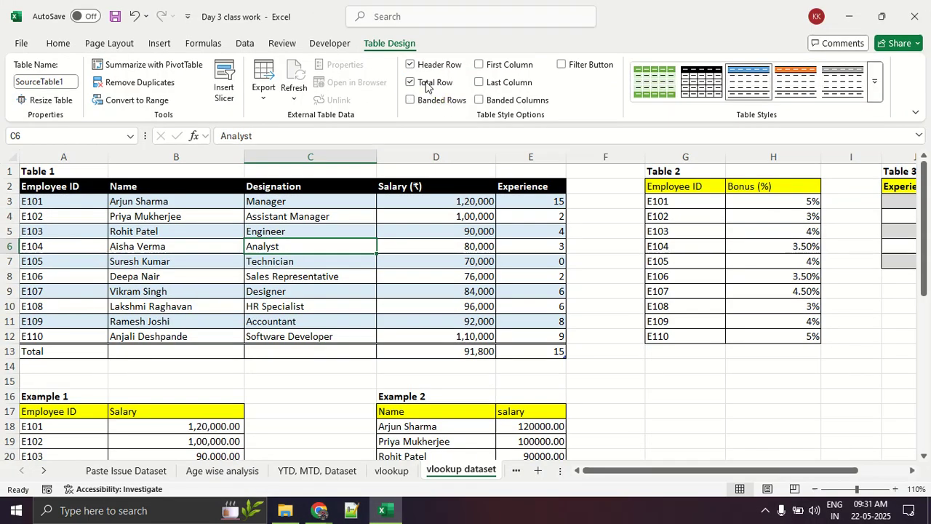
left_click(427, 84)
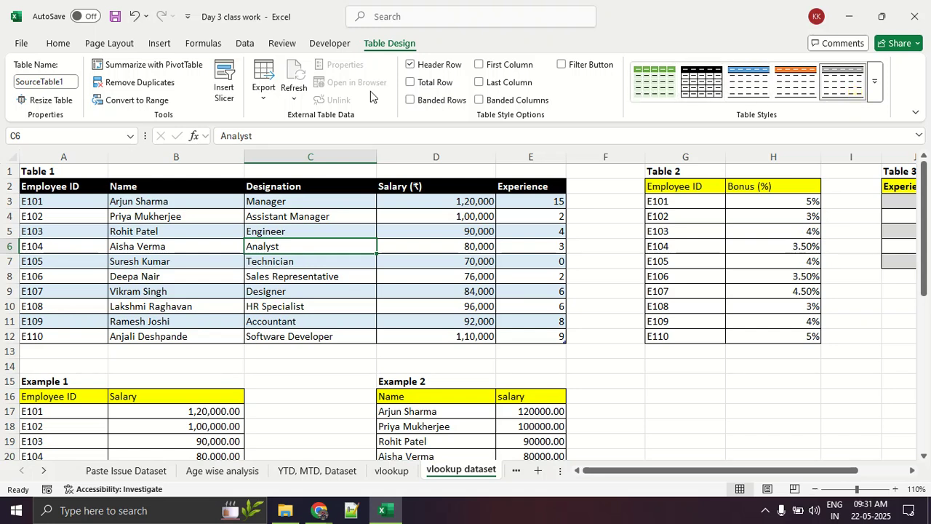
Step: Point out the table name assigned to Table 1 and re-enter it as SourceTable1
left_click(592, 383)
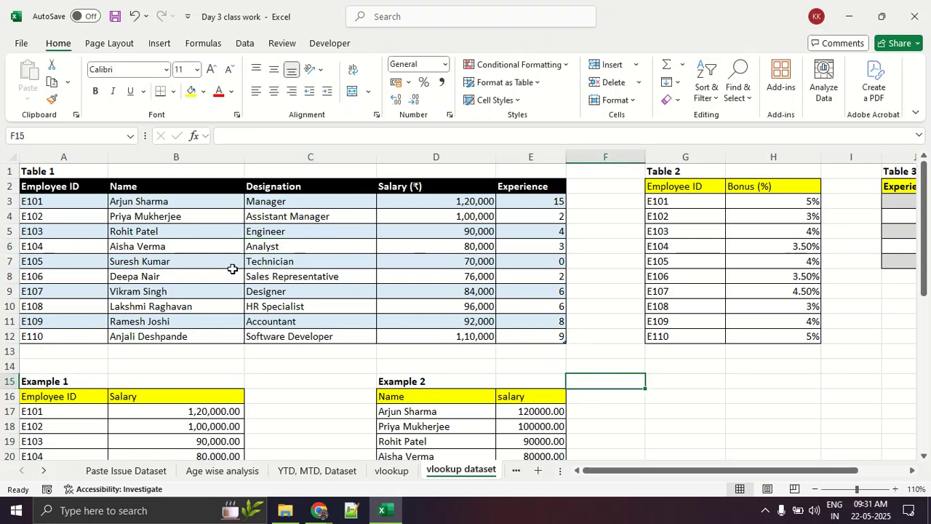
left_click(167, 232)
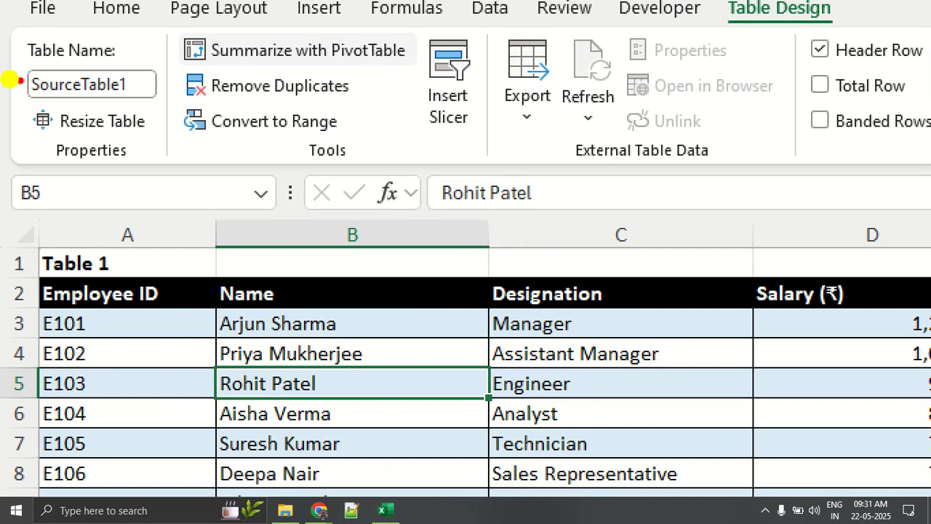
mouse_move(116, 64)
left_mouse_down()
mouse_move(98, 56)
mouse_move(204, 87)
mouse_move(70, 49)
left_mouse_up()
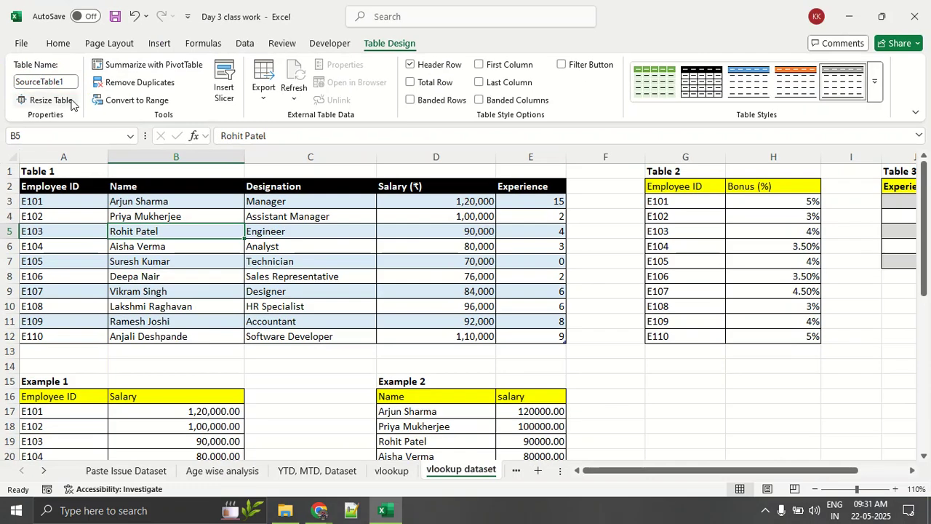
left_click(141, 89)
left_click(71, 82)
key("BackSpace")
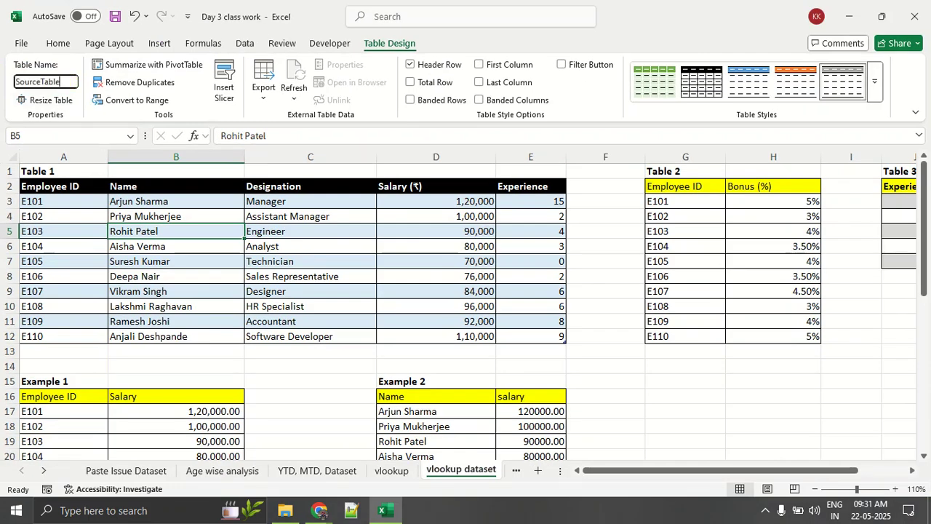
type("1")
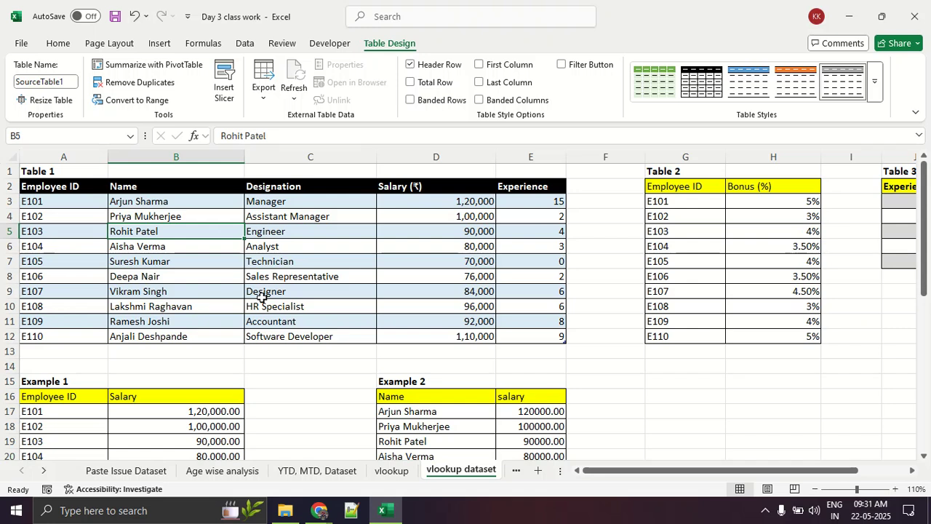
Step: Clear the VLOOKUP formulas from the Salary column of Example 1, cells B17:B26
scroll(262, 298, "down", 3)
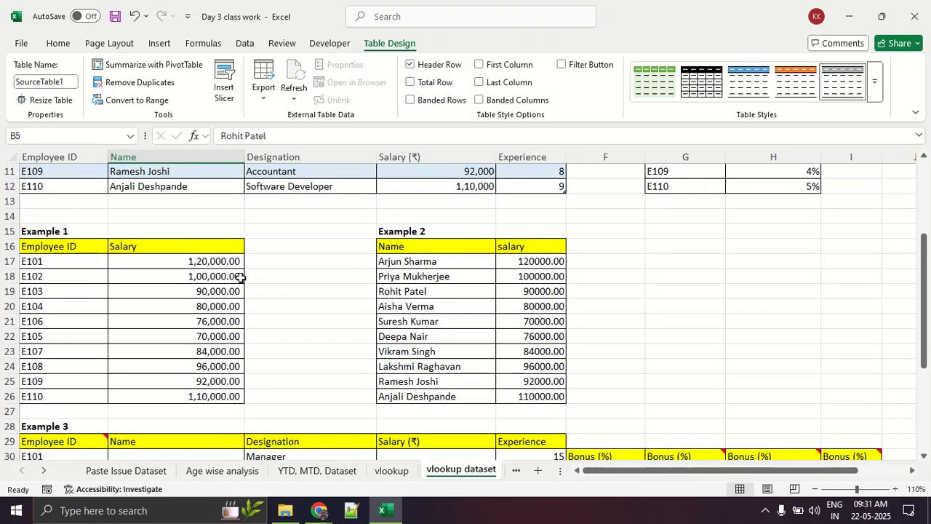
left_click_drag(209, 274, 213, 390)
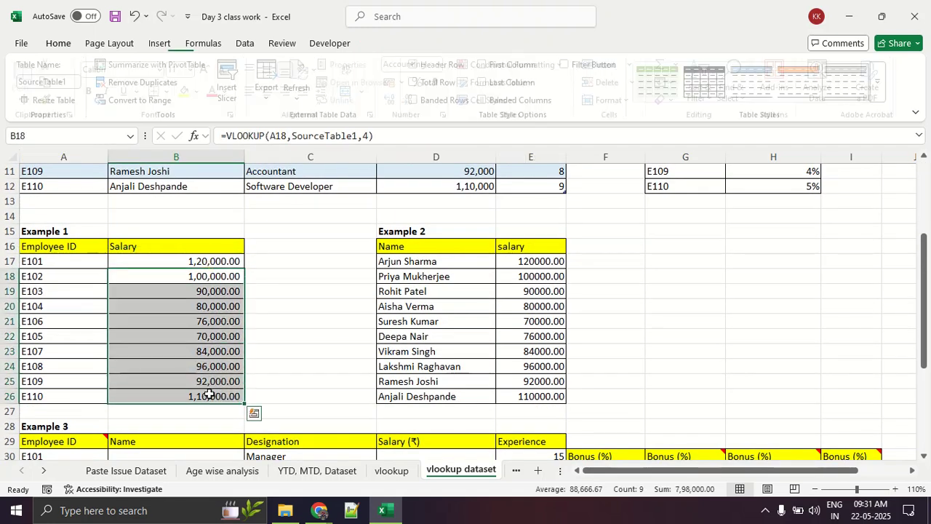
key("Delete")
left_click(219, 256)
key("Delete")
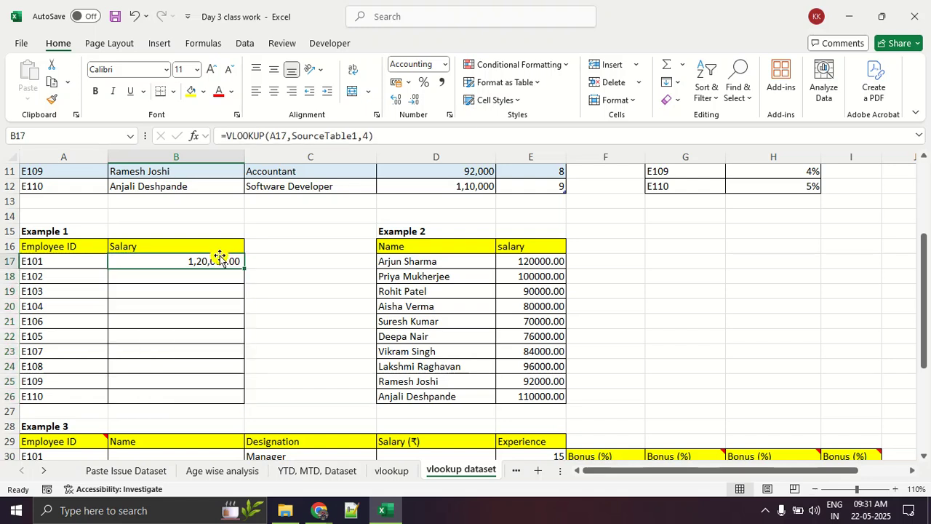
left_click(308, 323)
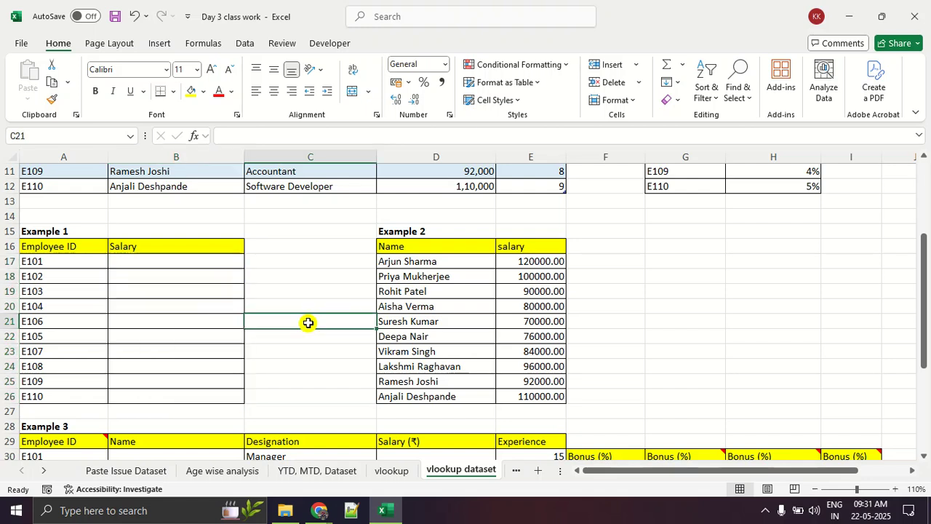
Step: Highlight the Employee ID and Salary columns of Example 1 to show the lookup keys and the cells to fill
left_click(85, 263)
left_click_drag(85, 263, 68, 443)
scroll(86, 321, "up", 3)
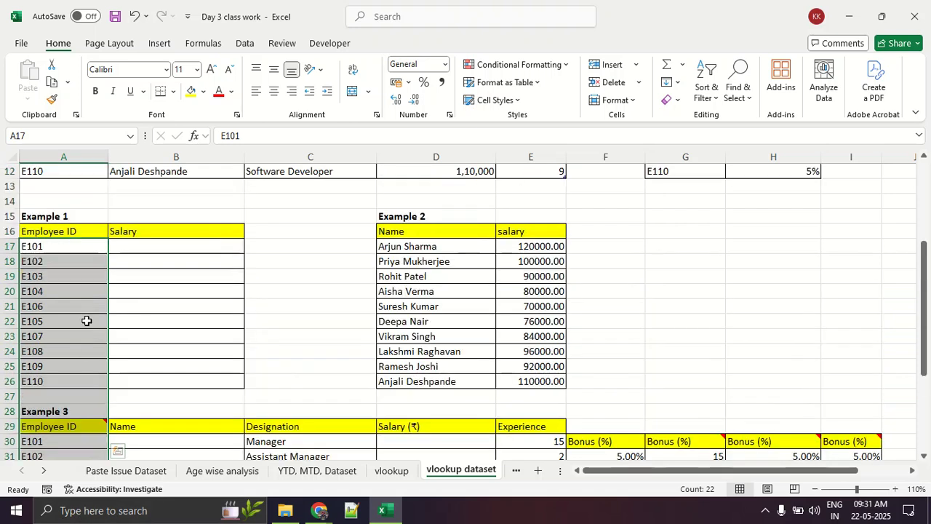
left_click(137, 243)
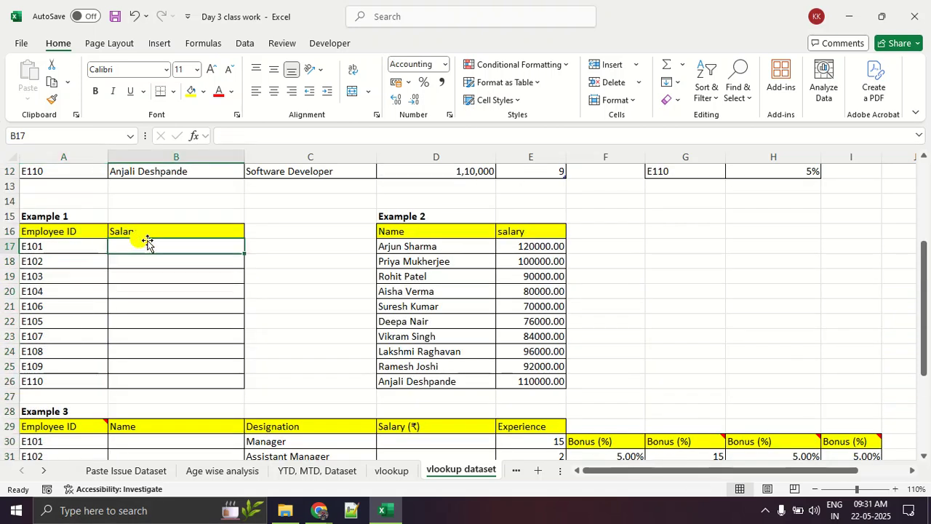
left_click_drag(159, 244, 168, 368)
left_click_drag(82, 246, 73, 336)
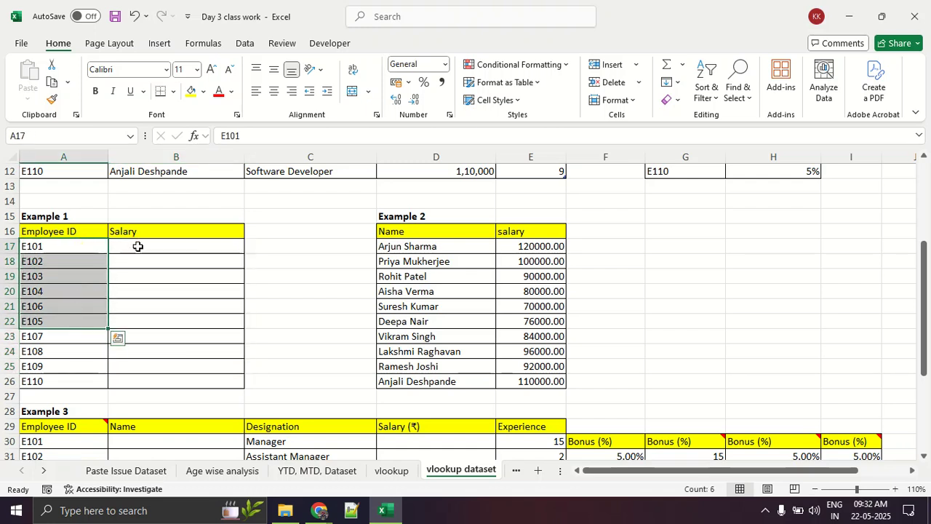
Step: Select the first Salary cell of Example 1, B17, and draw a temporary red frame around the Example 1 table
left_click(139, 247)
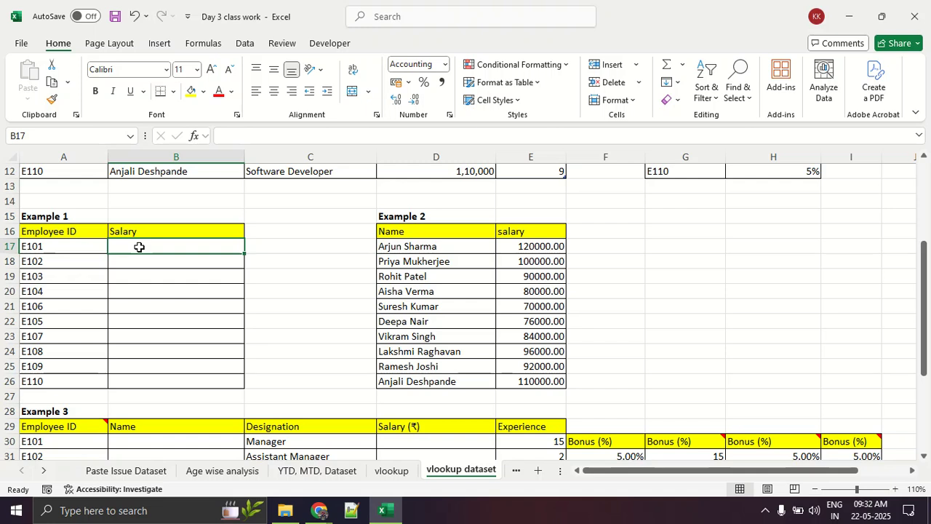
right_click(139, 247)
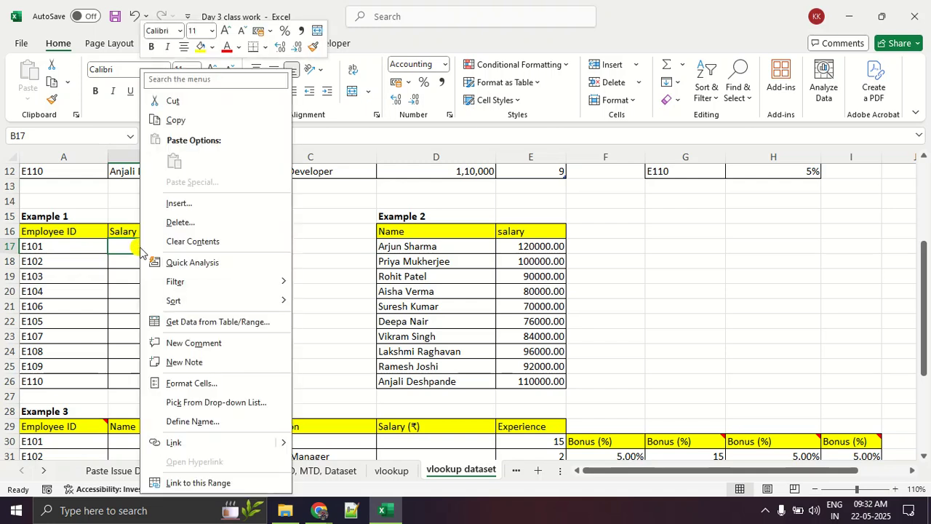
key("Escape")
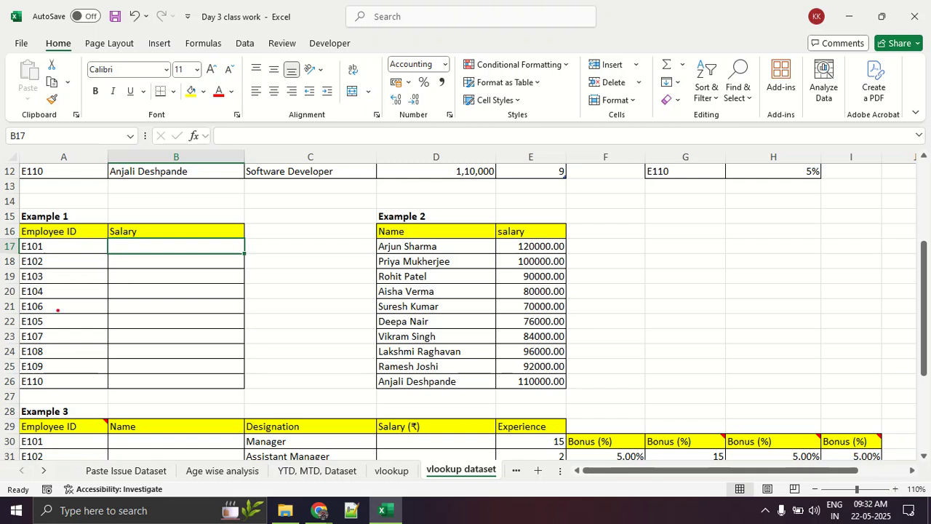
mouse_move(1, 200)
left_mouse_down()
mouse_move(196, 200)
mouse_move(297, 329)
mouse_move(298, 379)
mouse_move(2, 398)
mouse_move(4, 217)
left_mouse_up()
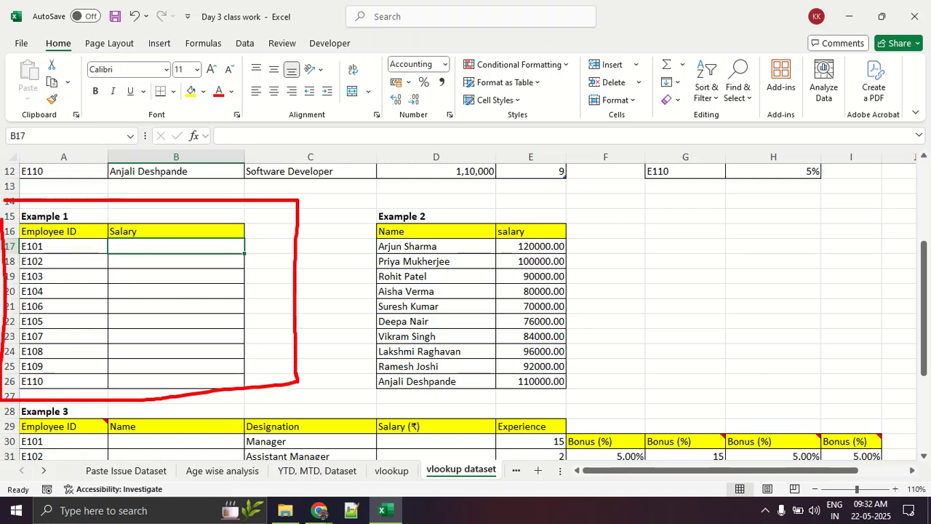
key("Escape")
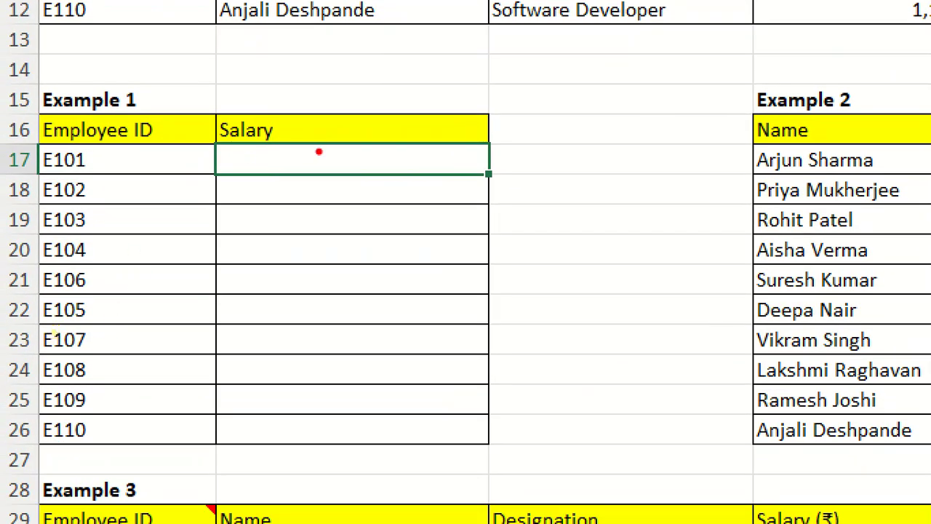
Step: Mark each empty Salary cell of Example 1 with temporary red strokes and a downward arrow, and clear the markings
left_click_drag(282, 164, 433, 164)
left_click_drag(308, 190, 427, 189)
left_click_drag(297, 218, 388, 220)
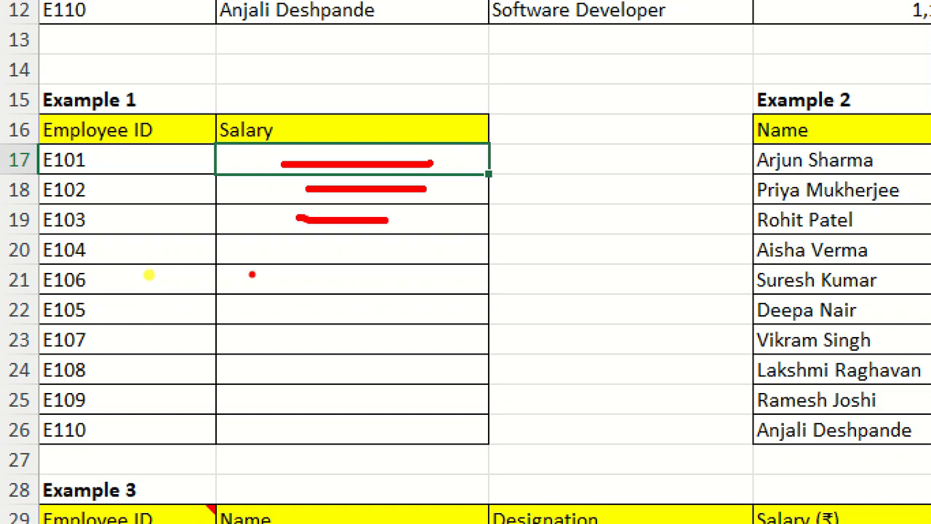
left_click_drag(272, 257, 378, 247)
left_click_drag(252, 285, 382, 284)
left_click_drag(235, 328, 352, 318)
left_click_drag(262, 342, 365, 340)
left_click_drag(267, 372, 342, 366)
left_click_drag(258, 393, 379, 395)
left_click_drag(245, 444, 376, 429)
left_click(352, 422)
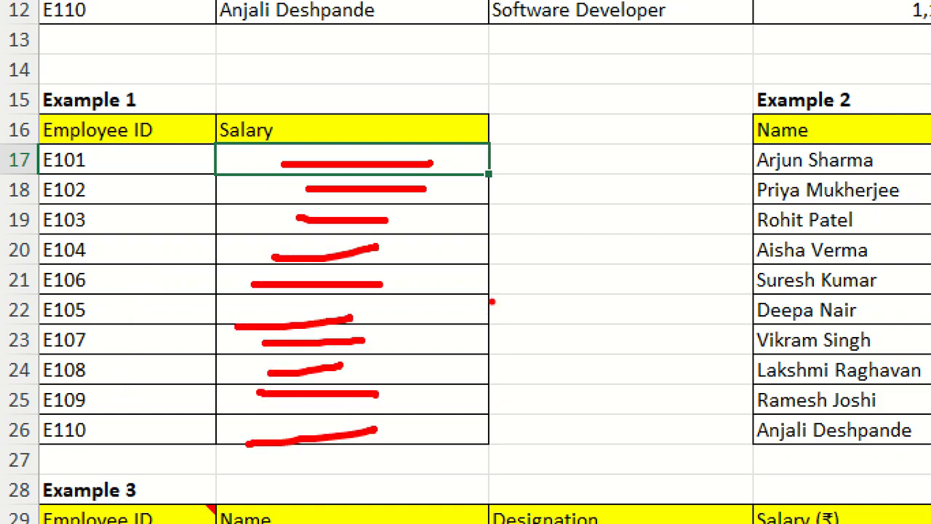
left_click_drag(504, 140, 518, 422)
mouse_move(495, 377)
left_mouse_down()
mouse_move(514, 407)
mouse_move(534, 356)
left_mouse_up()
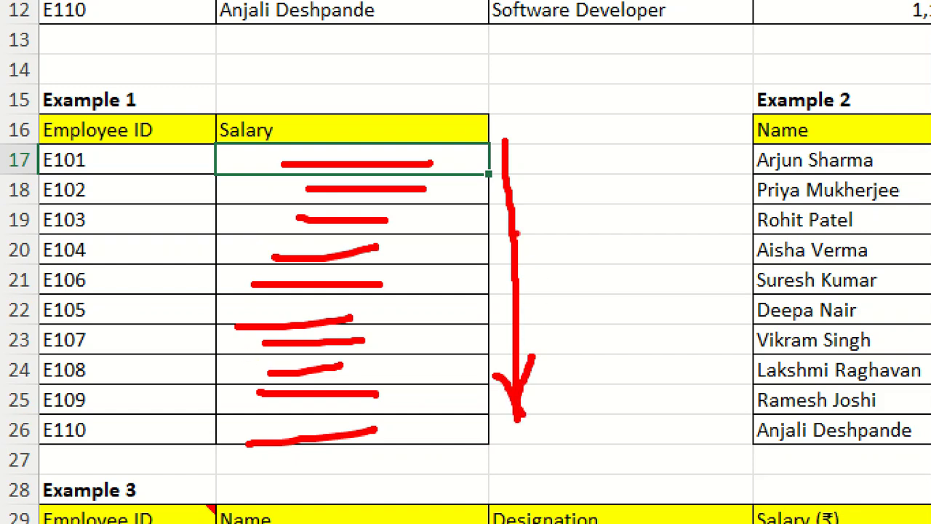
key("Escape")
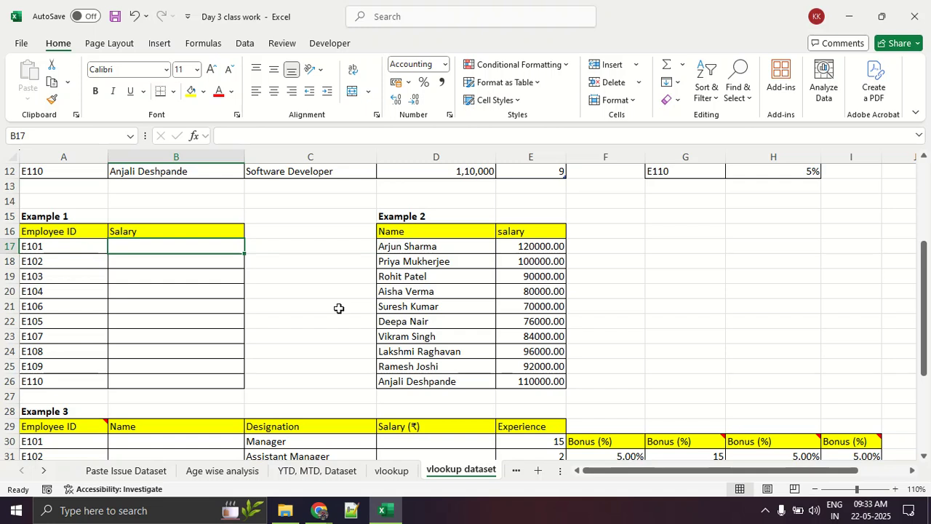
Step: Sketch a temporary row of red dashes with a rightward arrow beside Example 2 to illustrate horizontal data, and erase it
left_click_drag(469, 211, 735, 225)
left_click_drag(752, 224, 877, 220)
left_click_drag(633, 286, 804, 288)
mouse_move(775, 266)
left_mouse_down()
mouse_move(816, 287)
mouse_move(765, 306)
left_mouse_up()
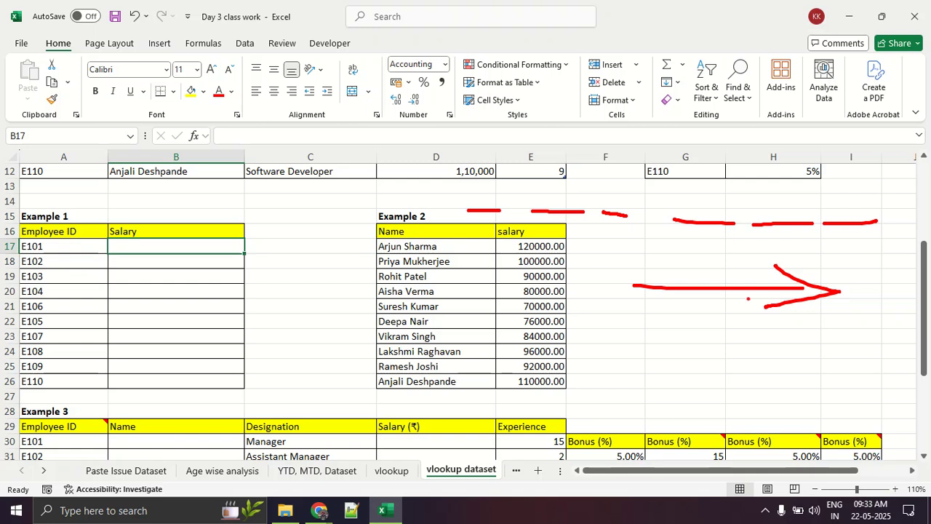
key("e")
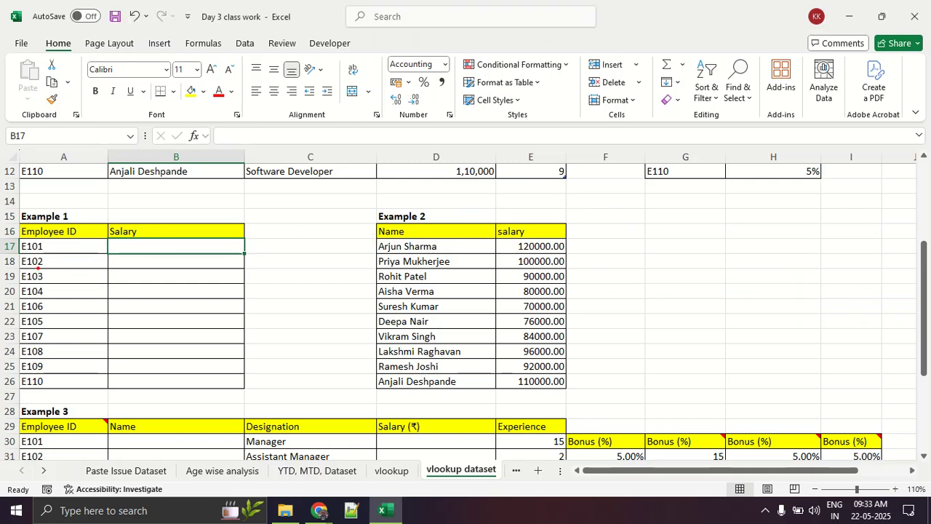
Step: Draw temporary red strokes down the Salary column of Example 1 with a vertical line beside it, and leave drawing mode
left_click_drag(145, 249, 242, 252)
mouse_move(144, 274)
left_mouse_down()
mouse_move(249, 274)
mouse_move(222, 286)
left_mouse_up()
left_click_drag(147, 308, 234, 308)
left_click_drag(146, 334, 221, 336)
left_click_drag(170, 355, 283, 366)
left_click_drag(318, 182, 324, 342)
left_click_drag(306, 306, 353, 301)
key("Escape")
Step: Search the Insert Function dialog for vlookup with B17 selected, and close the dialog without inserting anything
left_click(157, 44)
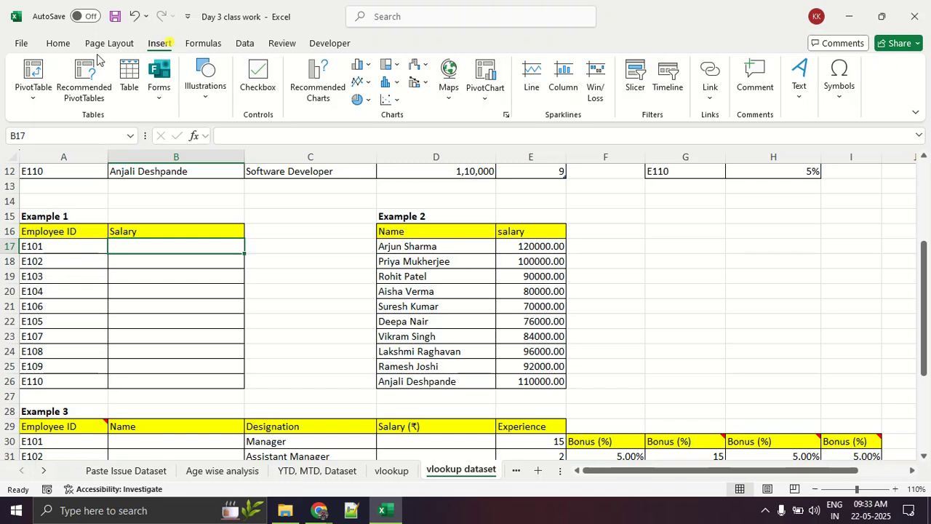
left_click(203, 44)
left_click(26, 69)
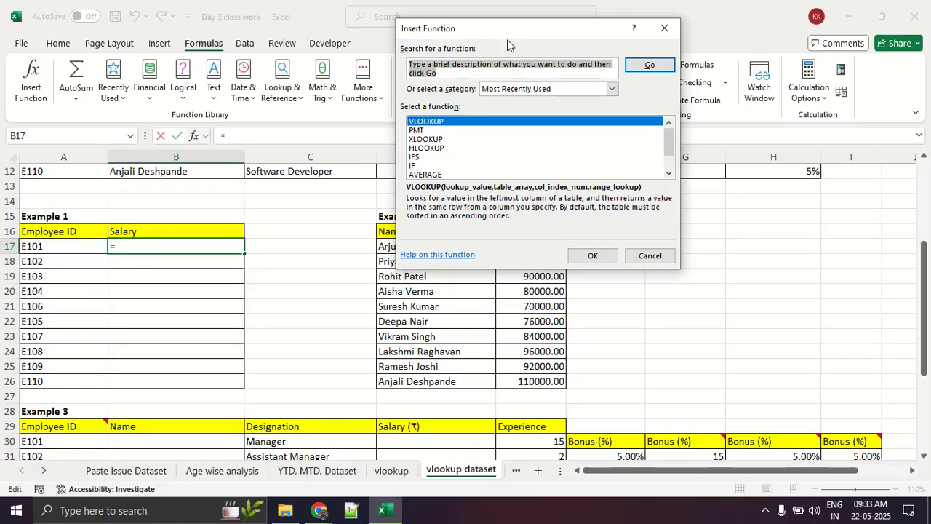
left_click_drag(465, 29, 366, 52)
type("vlo")
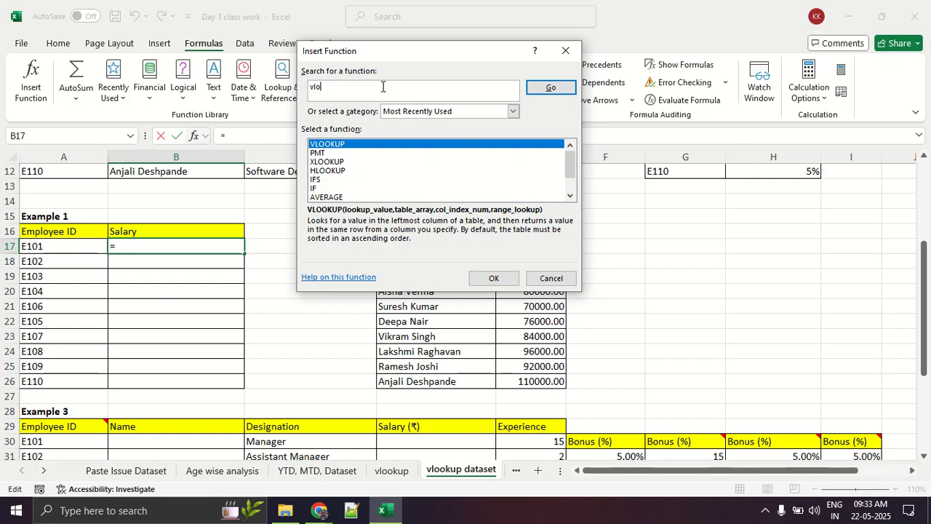
type("okup")
key("Return")
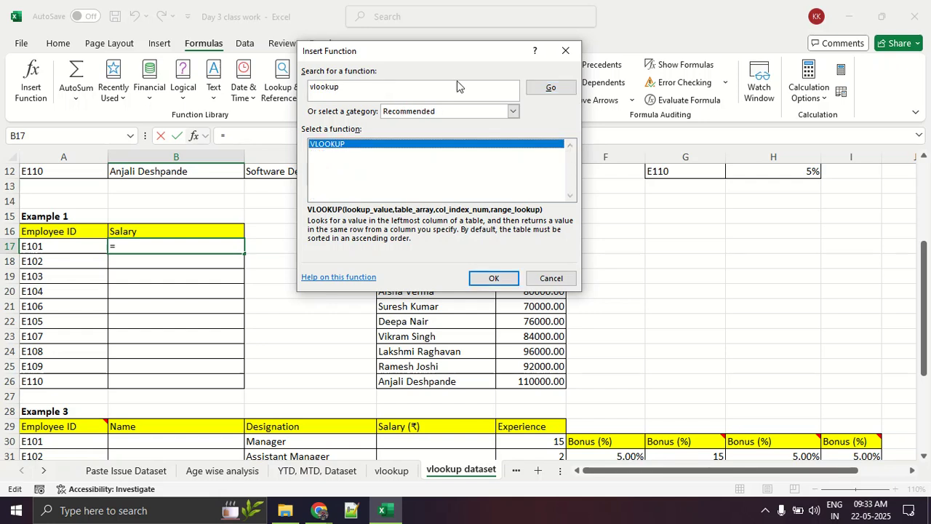
left_click(566, 51)
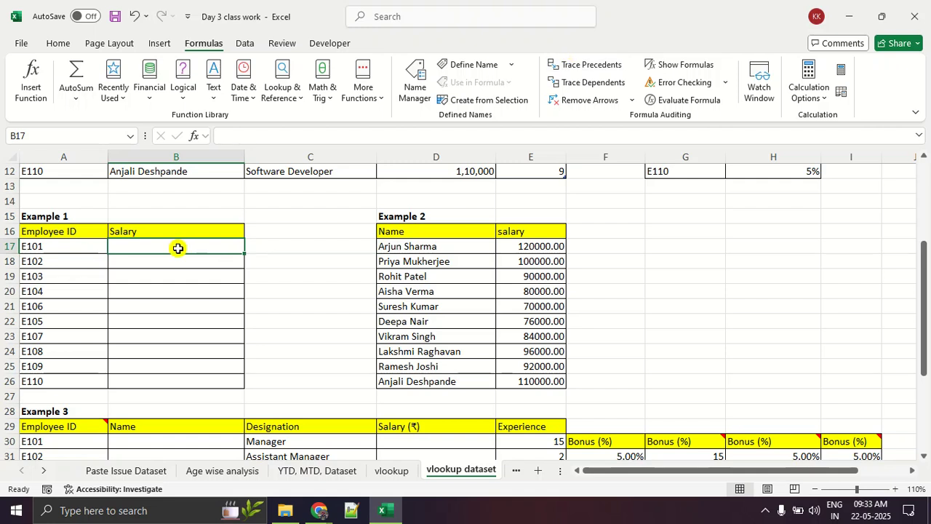
Step: Start a VLOOKUP formula in B17 using the autocomplete suggestion, and discard the entry
type("=")
type("vlloku")
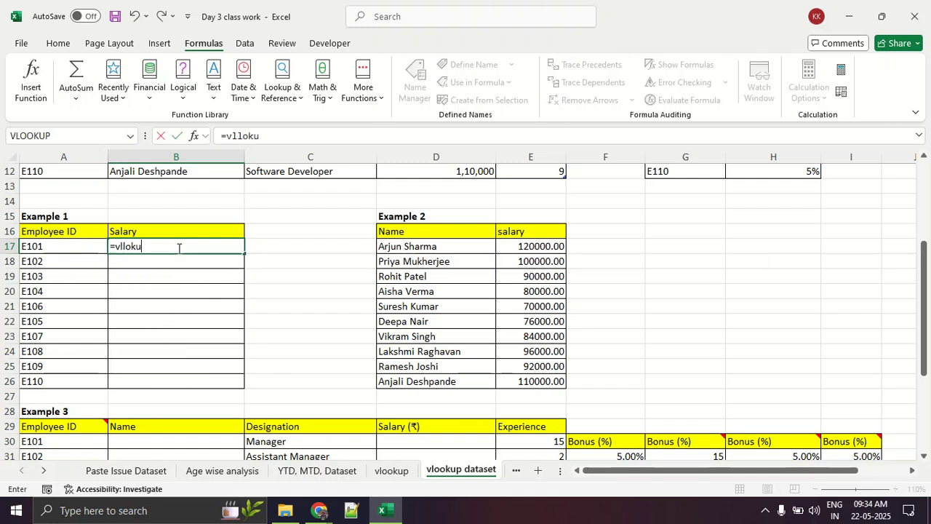
key("BackSpace")
key("BackSpace")
key("BackSpace")
key("BackSpace")
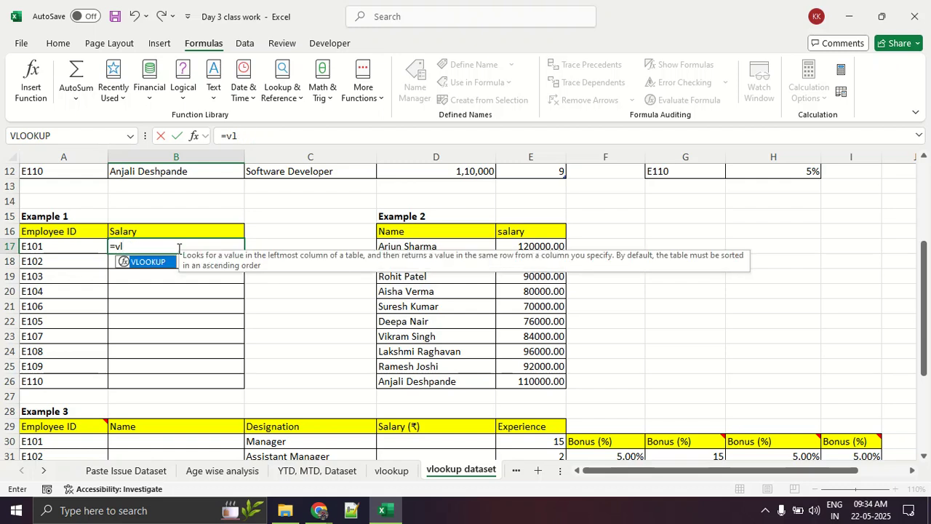
key("Tab")
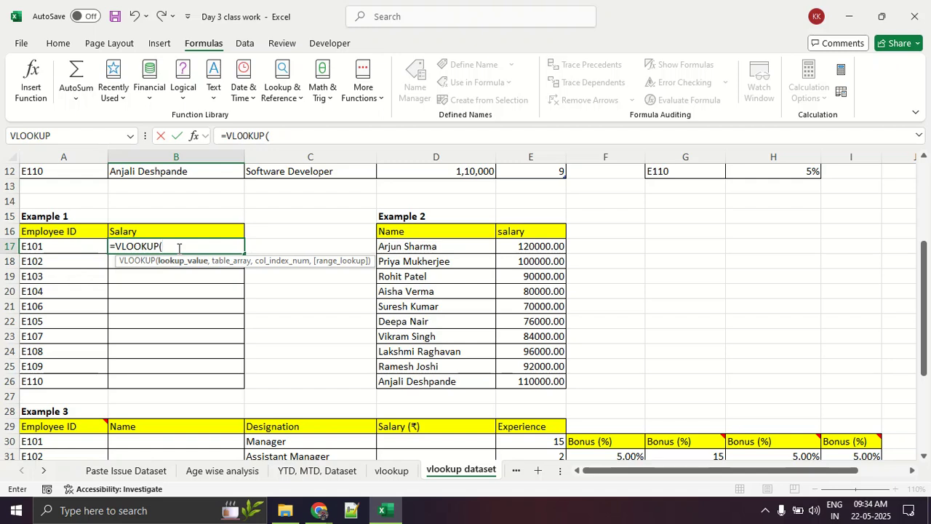
key("BackSpace")
key("BackSpace")
key("BackSpace")
key("BackSpace")
key("BackSpace")
key("BackSpace")
key("BackSpace")
key("BackSpace")
key("BackSpace")
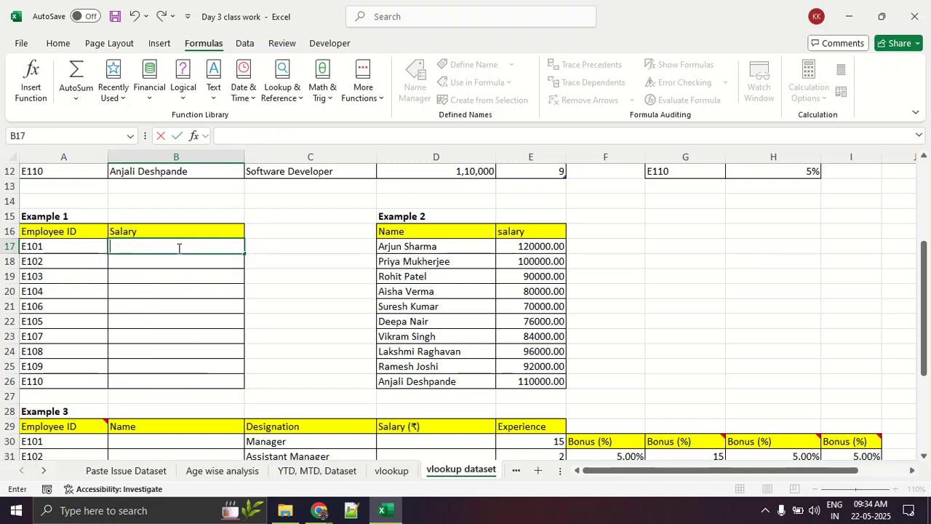
key("Escape")
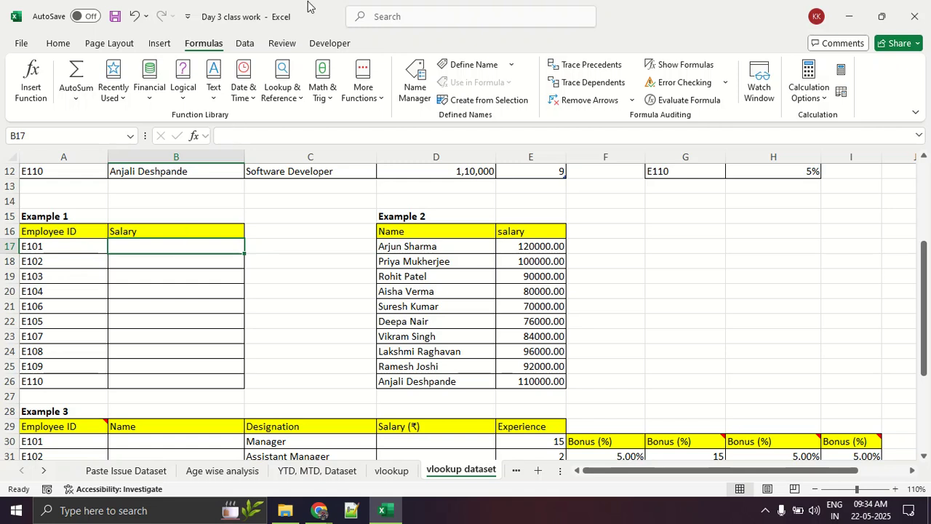
Step: Open VLOOKUP's Function Arguments dialog for B17, underline the Lookup_value argument, and close the dialog without inserting the formula
left_click(31, 91)
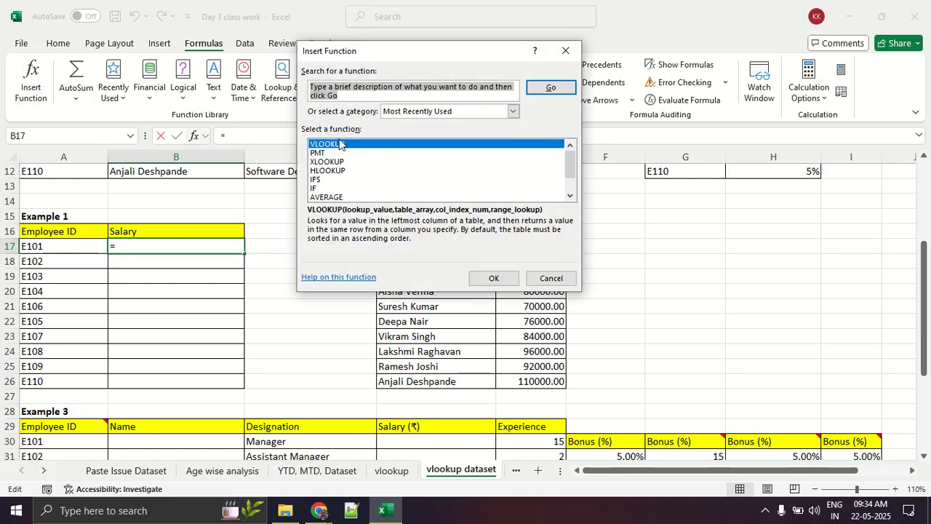
left_click(488, 281)
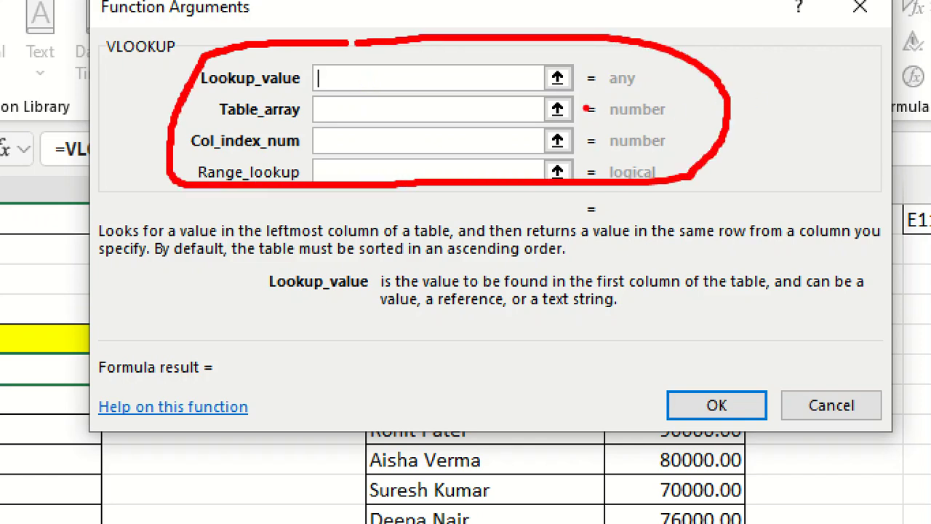
left_click_drag(193, 93, 292, 92)
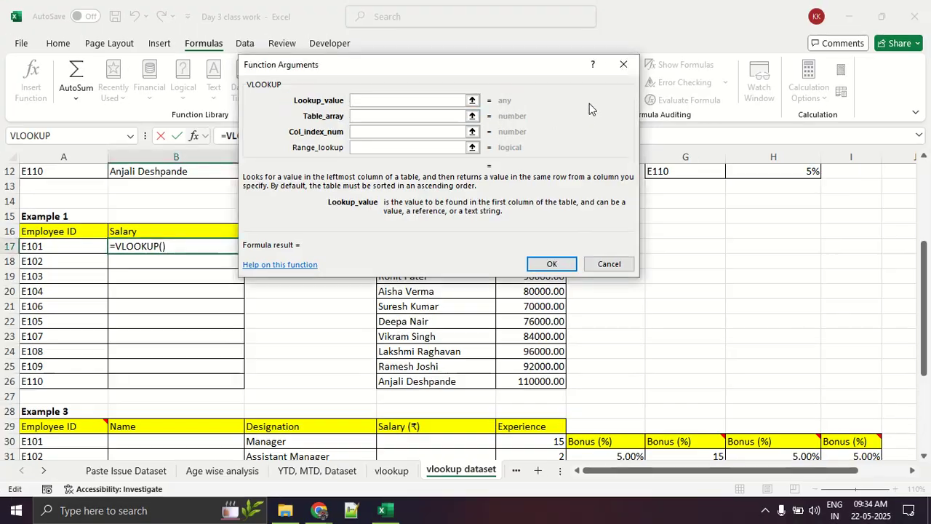
left_click(623, 64)
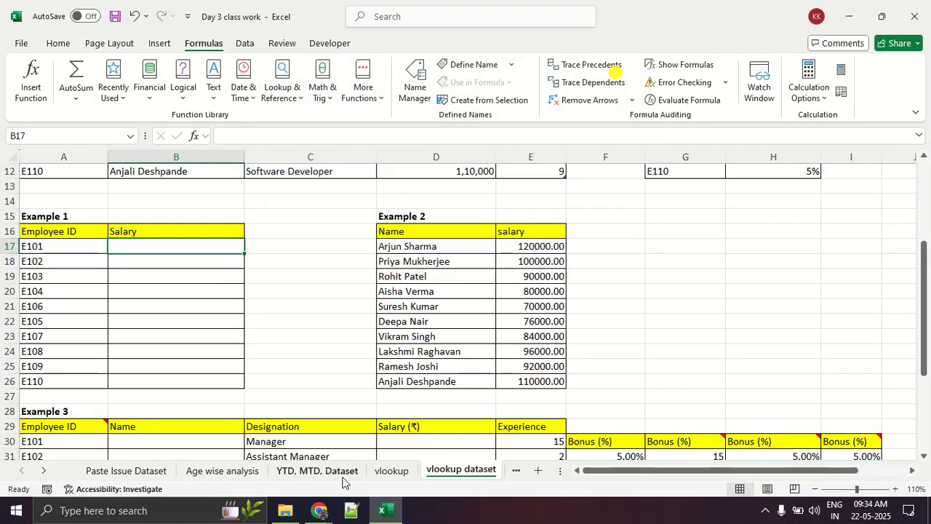
Step: Review the lookup_value and table_array arguments and their descriptions on the vlookup sheet
left_click(390, 471)
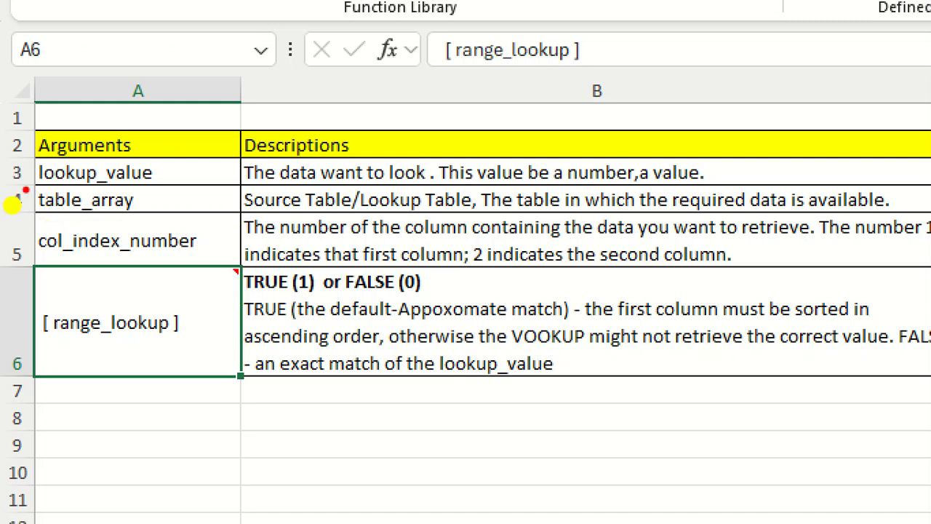
left_click_drag(25, 191, 128, 189)
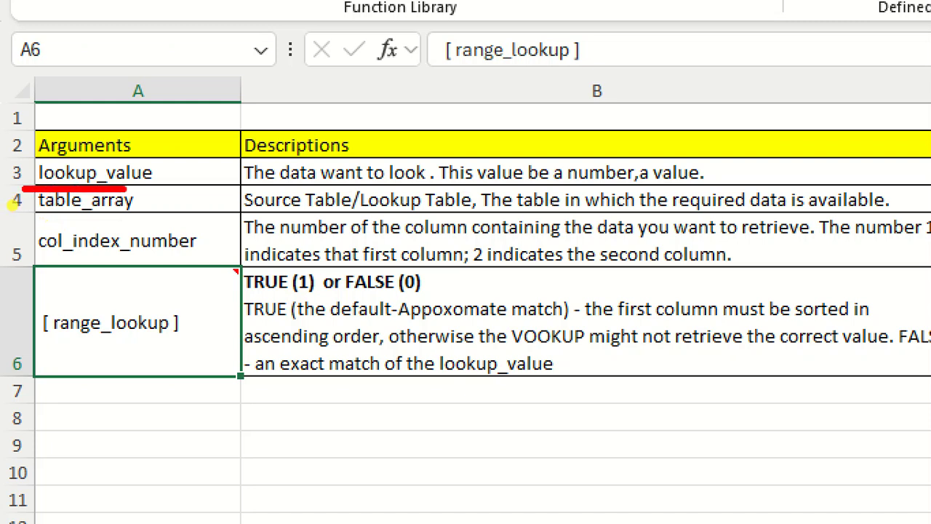
left_click_drag(244, 195, 703, 174)
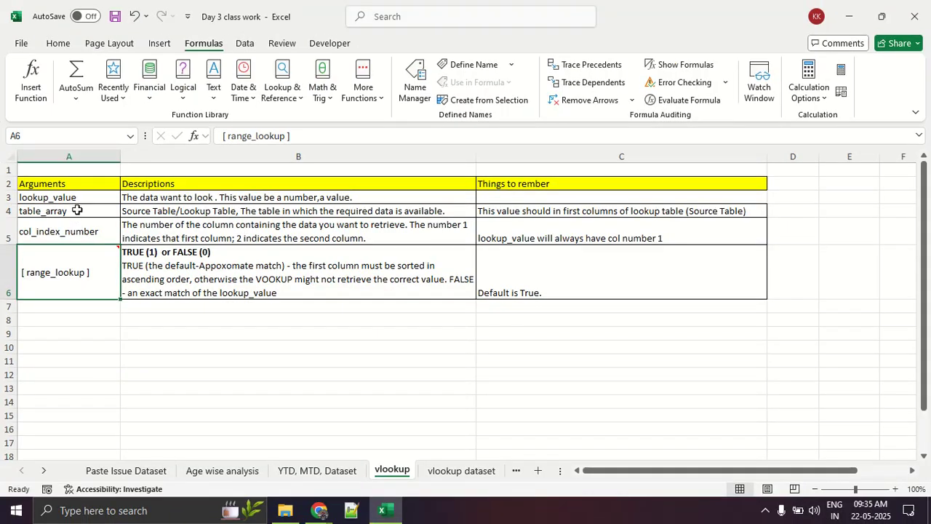
left_click(77, 209)
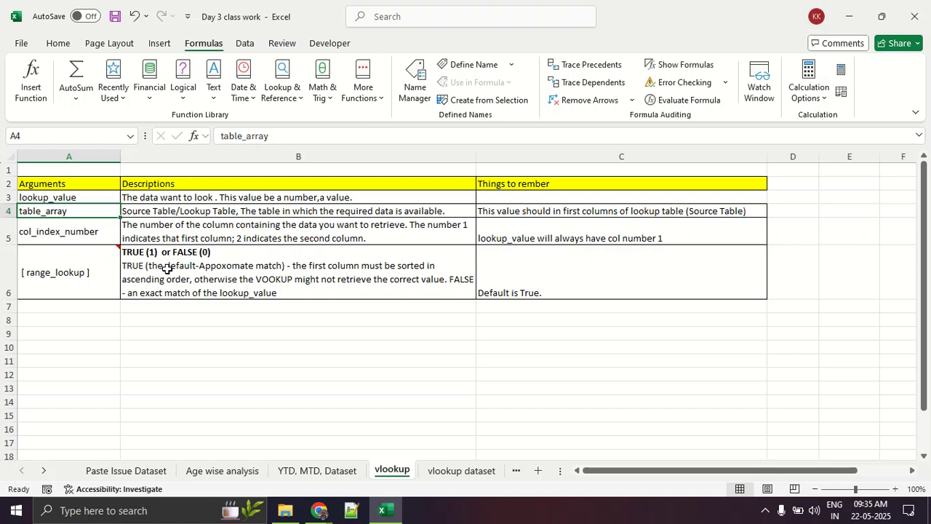
left_click(154, 213)
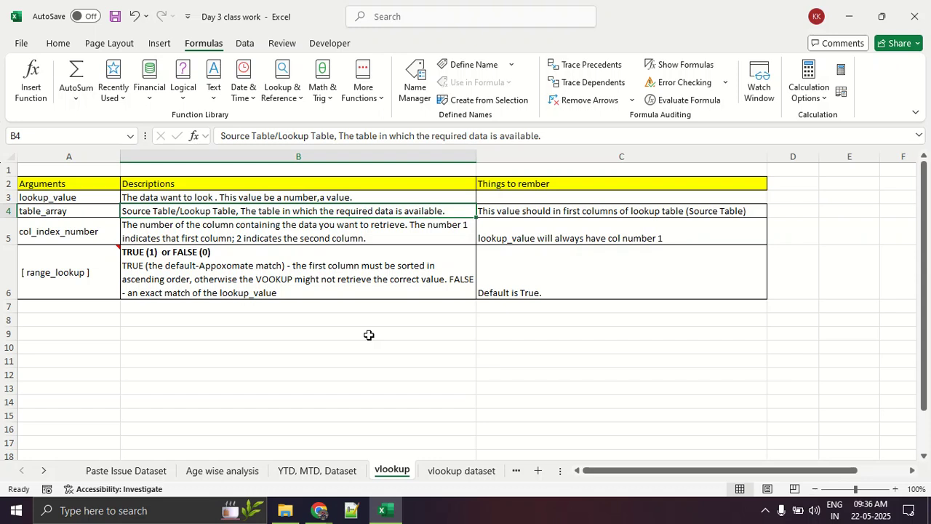
Step: Return to B17 on the vlookup dataset sheet and temporarily mark Table 1 in red as the source table
left_click(429, 471)
left_click(203, 247)
mouse_move(190, 243)
left_mouse_down()
mouse_move(135, 236)
mouse_move(268, 264)
left_mouse_up()
scroll(175, 240, "up", 4)
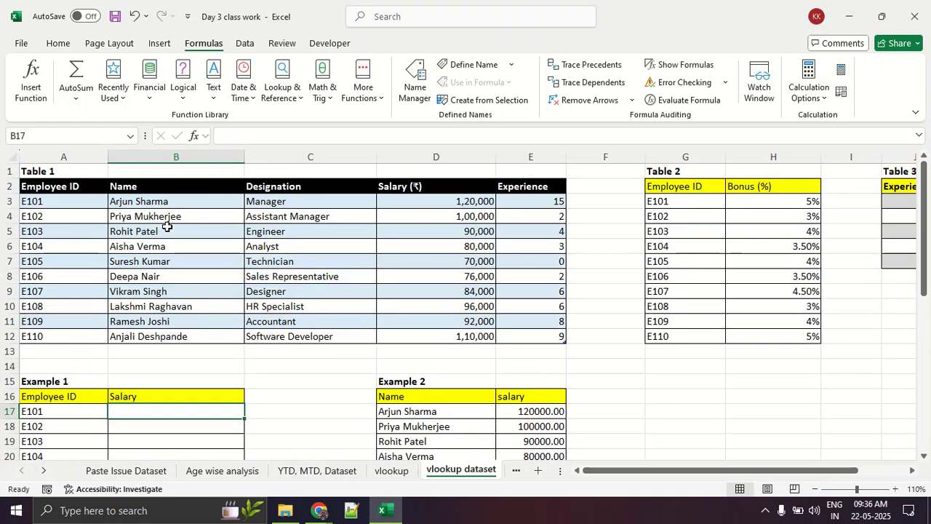
mouse_move(133, 177)
left_mouse_down()
mouse_move(48, 177)
mouse_move(13, 251)
mouse_move(13, 348)
mouse_move(495, 329)
mouse_move(571, 172)
mouse_move(3, 169)
left_mouse_up()
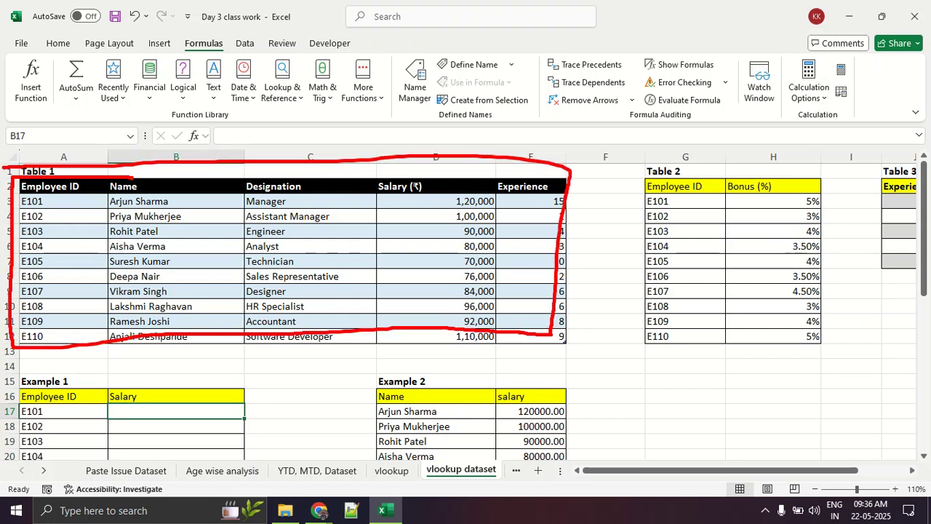
mouse_move(406, 164)
left_mouse_down()
mouse_move(420, 175)
mouse_move(460, 133)
left_mouse_up()
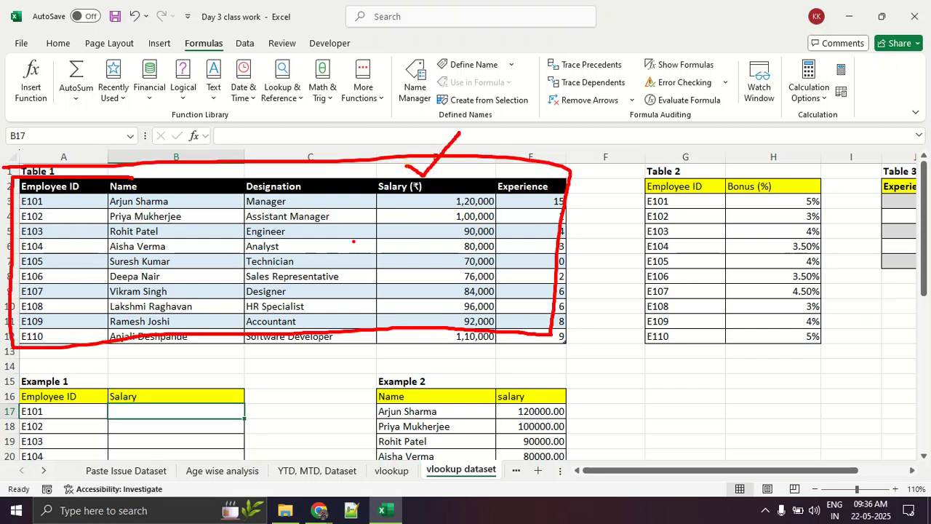
mouse_move(216, 154)
left_mouse_down()
mouse_move(246, 111)
mouse_move(257, 113)
mouse_move(245, 109)
left_mouse_up()
mouse_move(87, 384)
left_mouse_down()
mouse_move(36, 417)
mouse_move(86, 387)
left_mouse_up()
mouse_move(62, 202)
left_mouse_down()
mouse_move(2, 236)
mouse_move(47, 216)
left_mouse_up()
key("Escape")
Step: Clear the VLOOKUP formulas from the salary column of Example 2, cells E17:E26
scroll(481, 267, "down", 3)
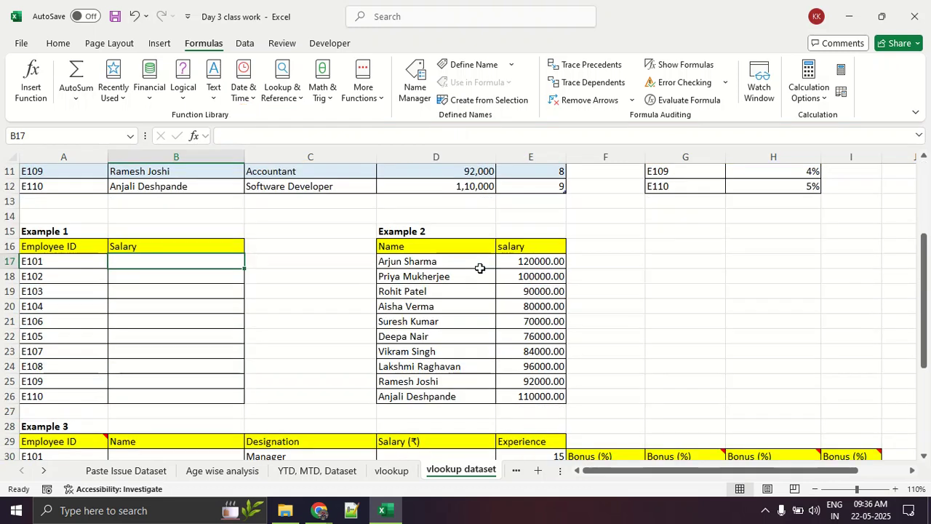
left_click_drag(545, 260, 555, 412)
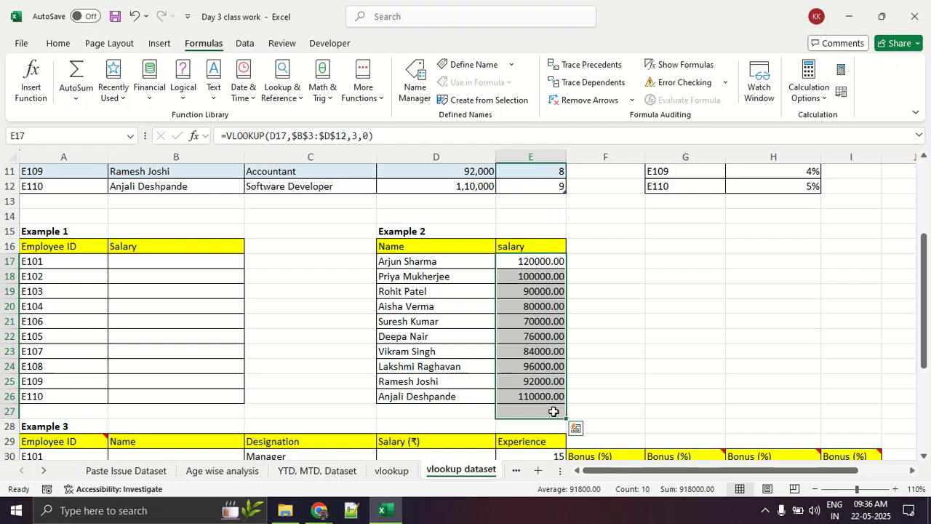
key("Delete")
Step: Highlight the Name and salary columns of Example 2 and compare them with the columns of Table 1
left_click_drag(419, 286, 422, 397)
left_click_drag(515, 266, 519, 350)
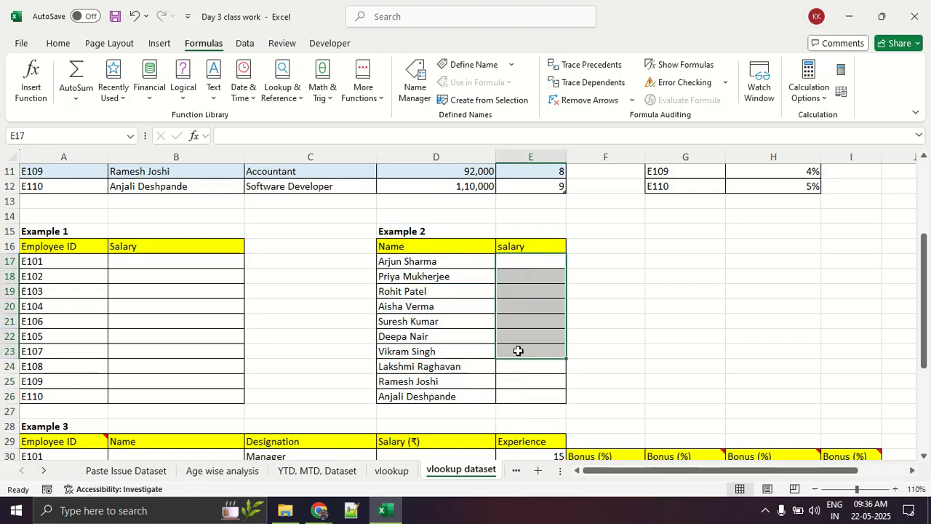
scroll(518, 351, "up", 3)
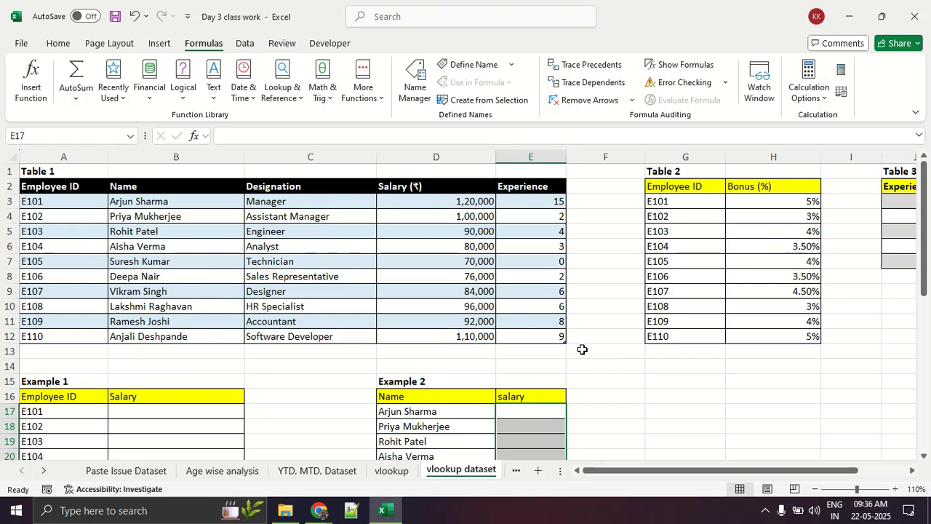
scroll(594, 338, "down", 3)
scroll(594, 338, "up", 4)
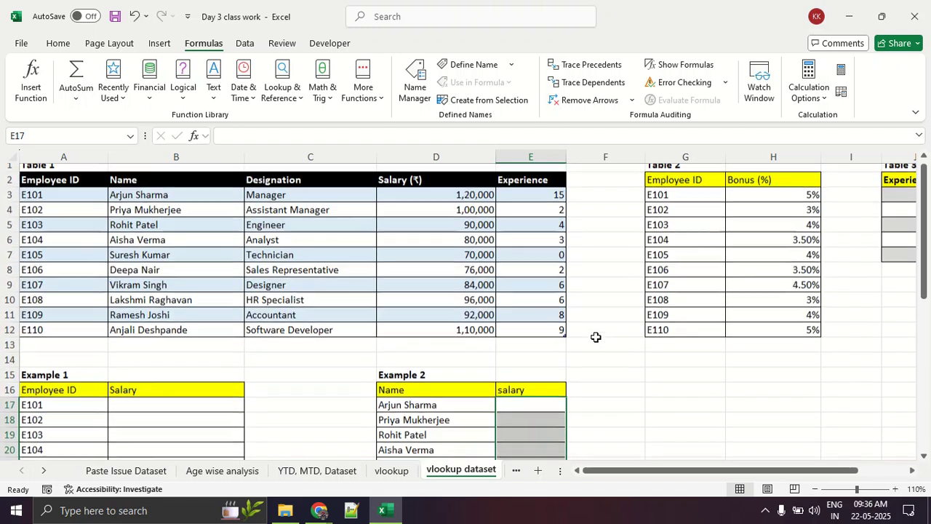
scroll(594, 338, "down", 2)
scroll(595, 337, "up", 1)
scroll(595, 337, "up", 1)
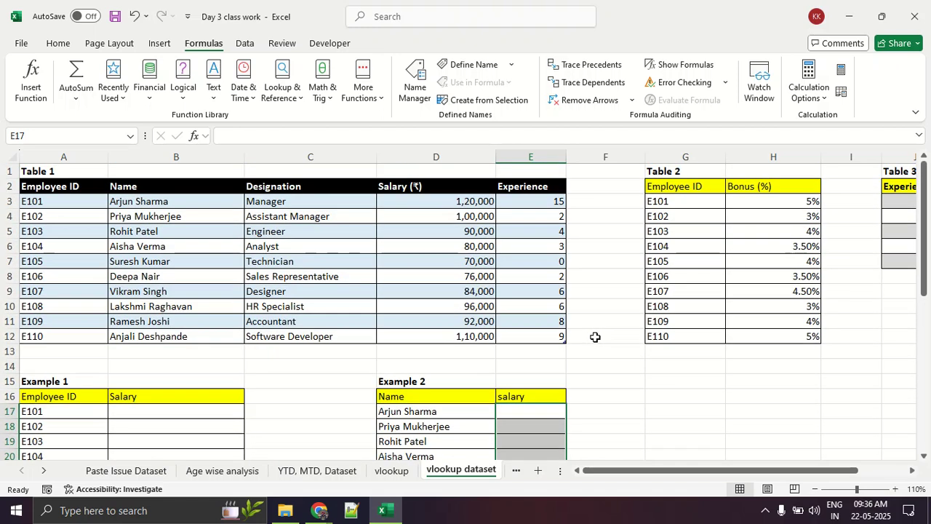
scroll(595, 337, "down", 2)
left_click_drag(426, 337, 444, 466)
scroll(234, 308, "up", 2)
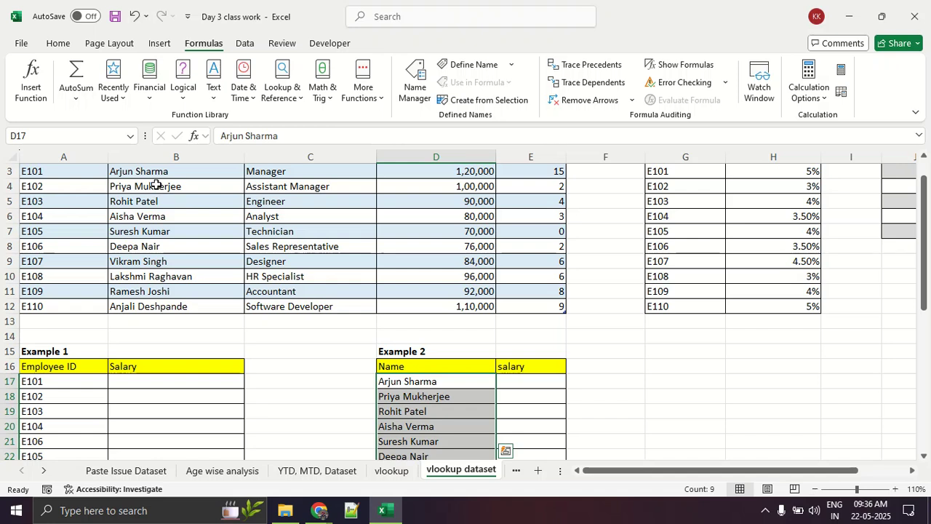
Step: Highlight the Name column of Table 1 and review the col_index_number argument on the vlookup sheet
left_click_drag(154, 183, 164, 274)
scroll(164, 274, "up", 2)
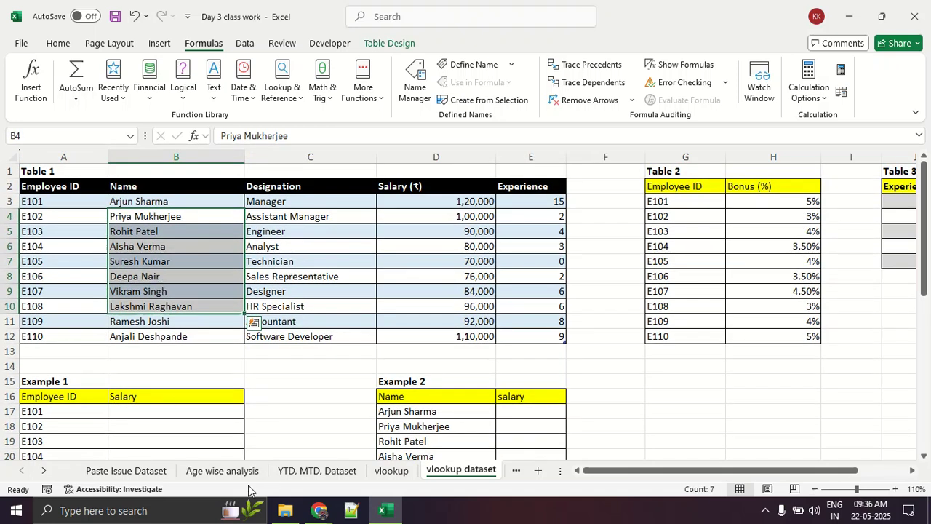
left_click(392, 471)
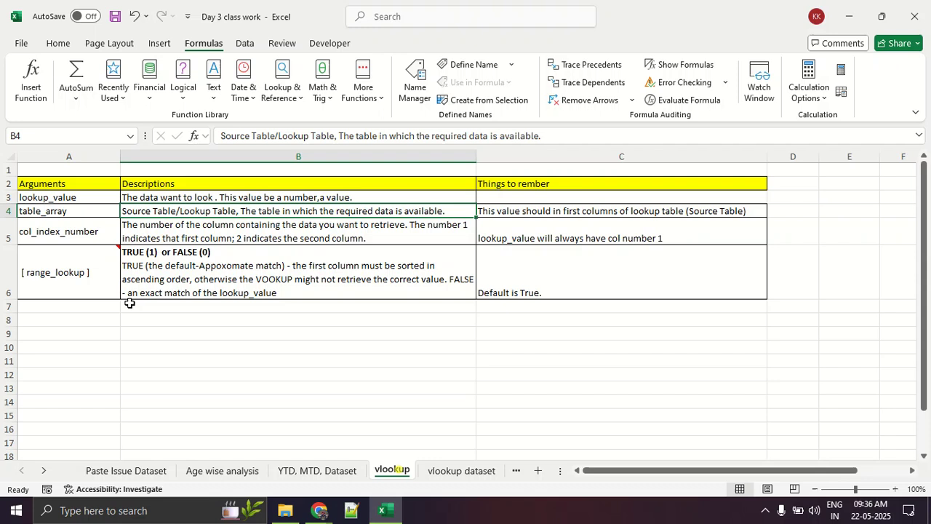
left_click(69, 233)
mouse_move(90, 252)
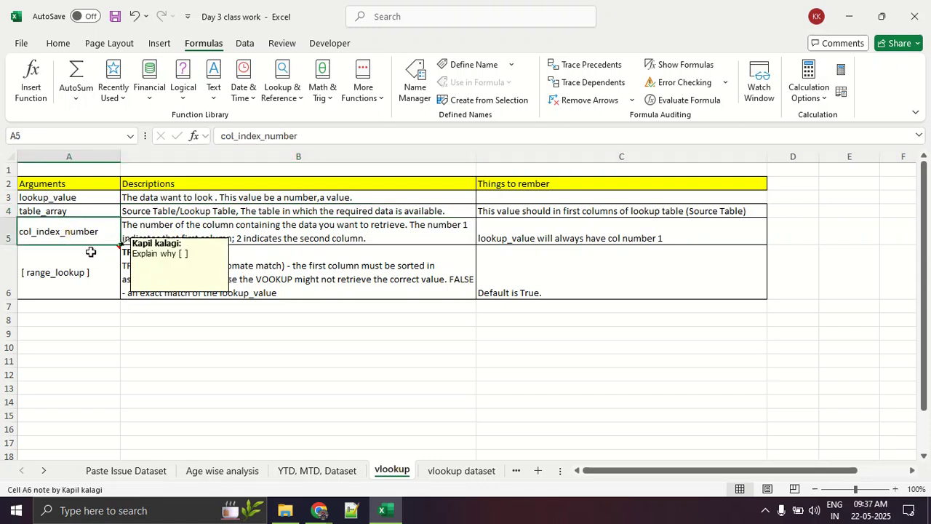
Step: On the vlookup dataset sheet, temporarily number Table 1's columns 1 to 5 in red from Employee ID and circle the Salary heading
left_click(422, 472)
left_click(195, 258)
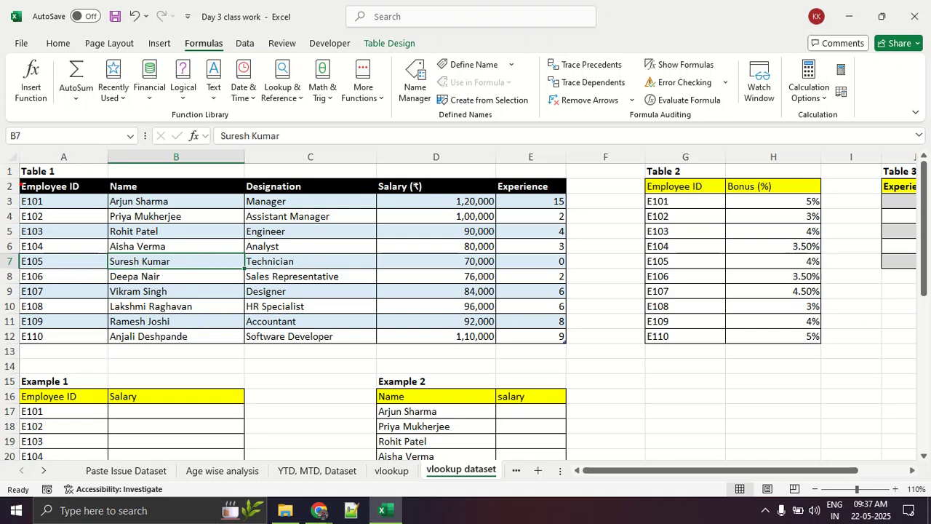
mouse_move(13, 195)
left_mouse_down()
mouse_move(86, 187)
mouse_move(77, 196)
left_mouse_up()
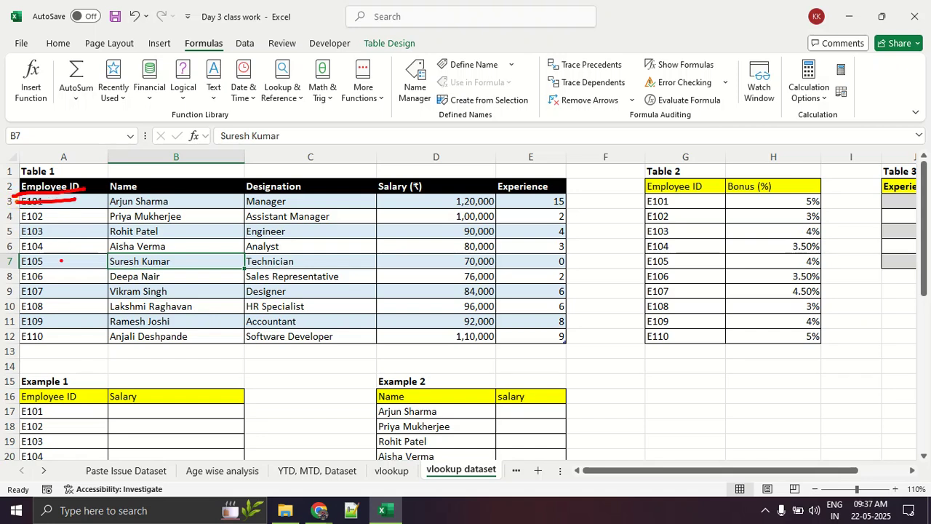
left_click_drag(64, 249, 85, 260)
left_click_drag(140, 248, 198, 285)
mouse_move(280, 251)
left_mouse_down()
mouse_move(298, 275)
mouse_move(291, 291)
left_mouse_up()
mouse_move(411, 237)
left_mouse_down()
mouse_move(413, 266)
mouse_move(431, 291)
left_mouse_up()
mouse_move(553, 244)
left_mouse_down()
mouse_move(535, 295)
mouse_move(582, 246)
left_mouse_up()
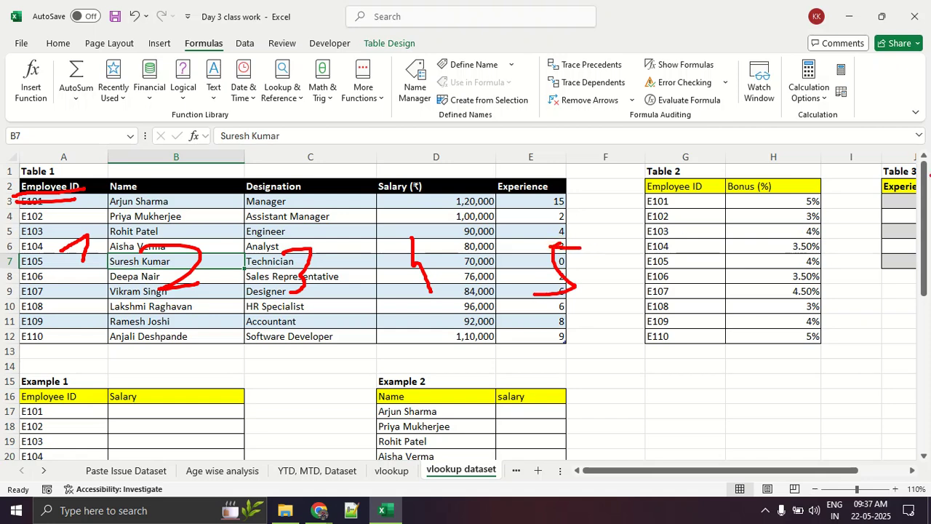
mouse_move(416, 155)
left_mouse_down()
mouse_move(409, 211)
mouse_move(414, 157)
left_mouse_up()
mouse_move(415, 294)
left_mouse_down()
mouse_move(489, 302)
mouse_move(486, 309)
left_mouse_up()
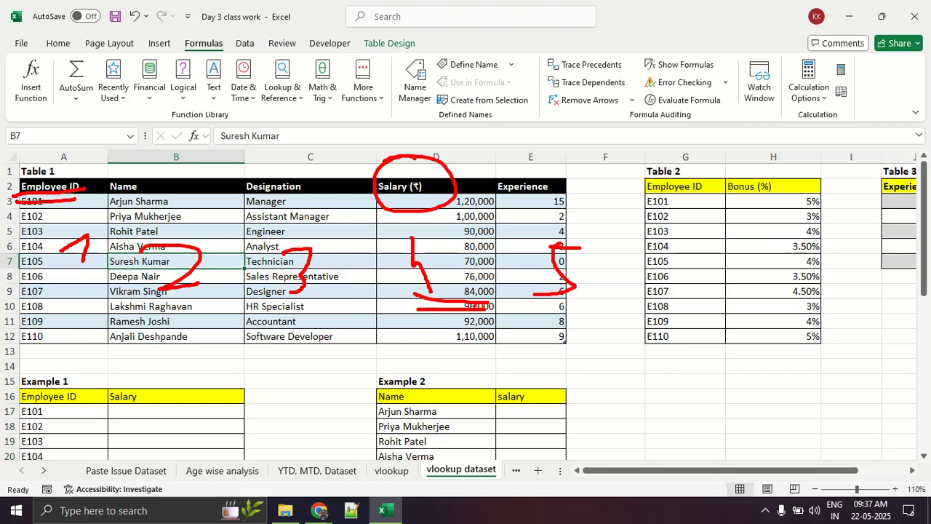
key("Escape")
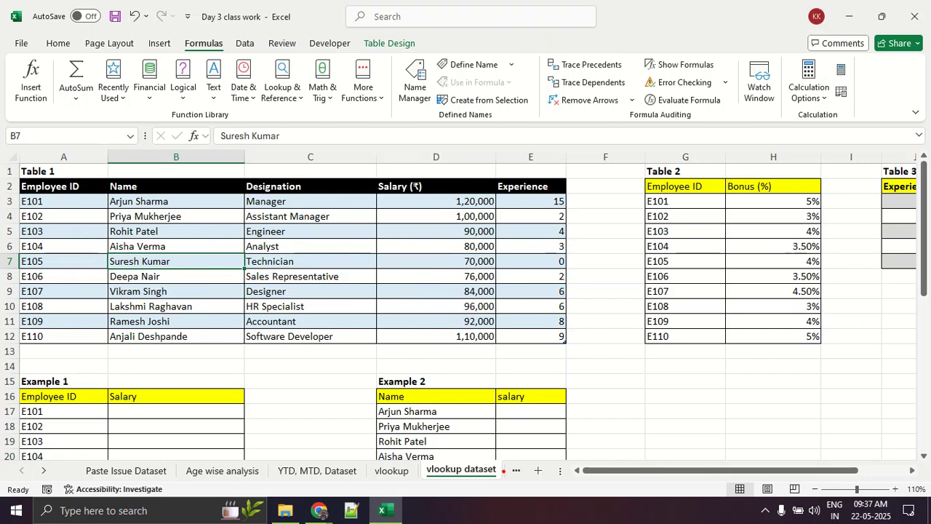
Step: Circle Name in Example 2 and Table 1, and temporarily number Table 1's columns 1 to 4 starting from Name, marking both salary headings
mouse_move(446, 397)
left_mouse_down()
mouse_move(399, 377)
mouse_move(377, 445)
mouse_move(464, 409)
mouse_move(450, 394)
left_mouse_up()
mouse_move(143, 187)
left_mouse_down()
mouse_move(105, 185)
mouse_move(192, 291)
mouse_move(178, 193)
left_mouse_up()
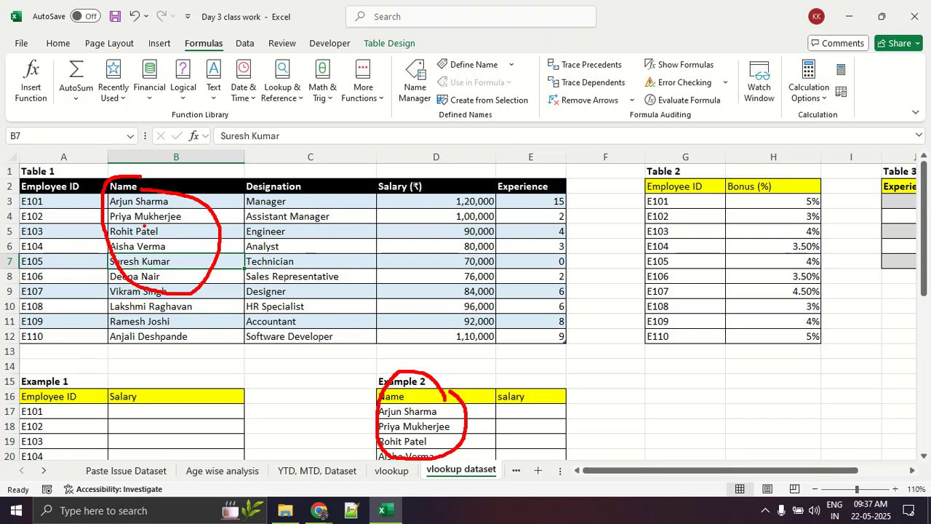
left_click_drag(155, 231, 150, 268)
mouse_move(293, 238)
left_mouse_down()
mouse_move(288, 267)
mouse_move(324, 269)
left_mouse_up()
mouse_move(428, 242)
left_mouse_down()
mouse_move(447, 256)
mouse_move(416, 280)
left_mouse_up()
left_click_drag(521, 240, 525, 299)
mouse_move(531, 389)
left_mouse_down()
mouse_move(507, 384)
mouse_move(527, 407)
mouse_move(523, 385)
left_mouse_up()
left_click_drag(370, 204, 454, 205)
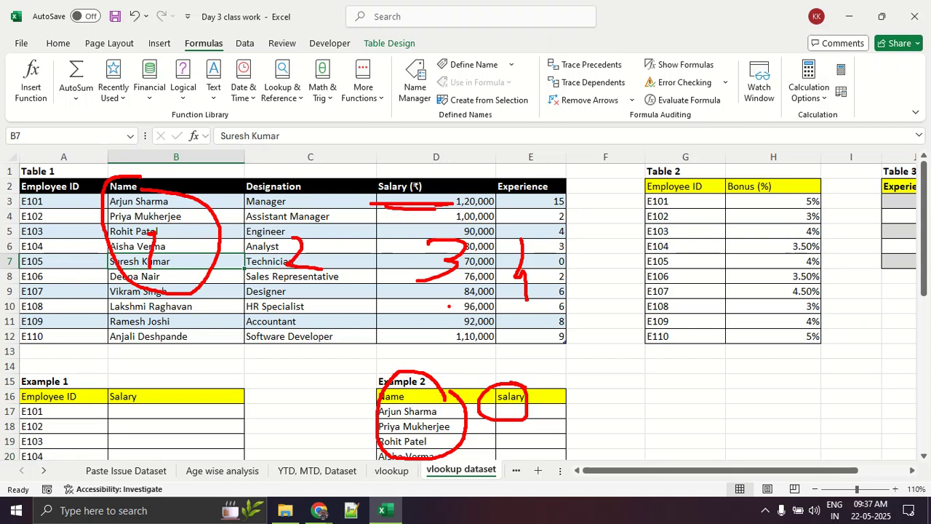
key("Escape")
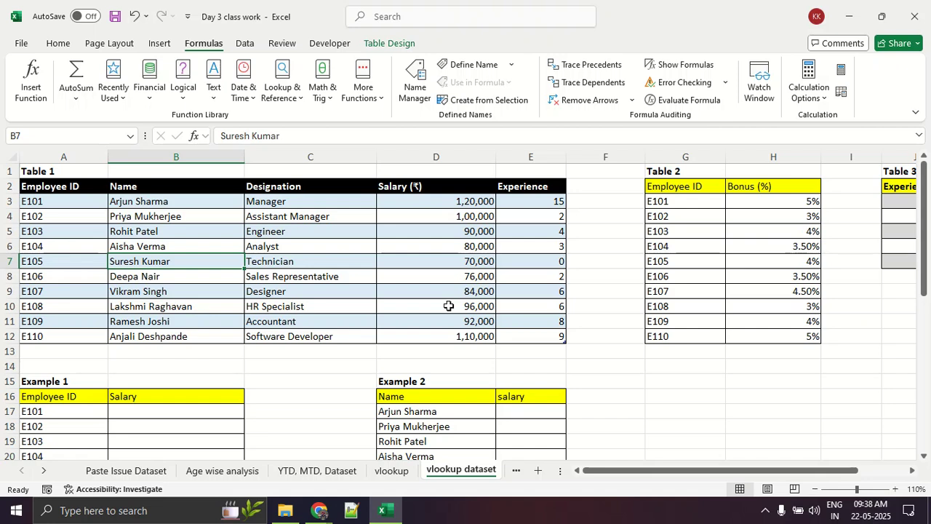
Step: Review the range_lookup argument and its description on the vlookup sheet, and return to Example 3 on the vlookup dataset sheet
scroll(458, 306, "down", 2)
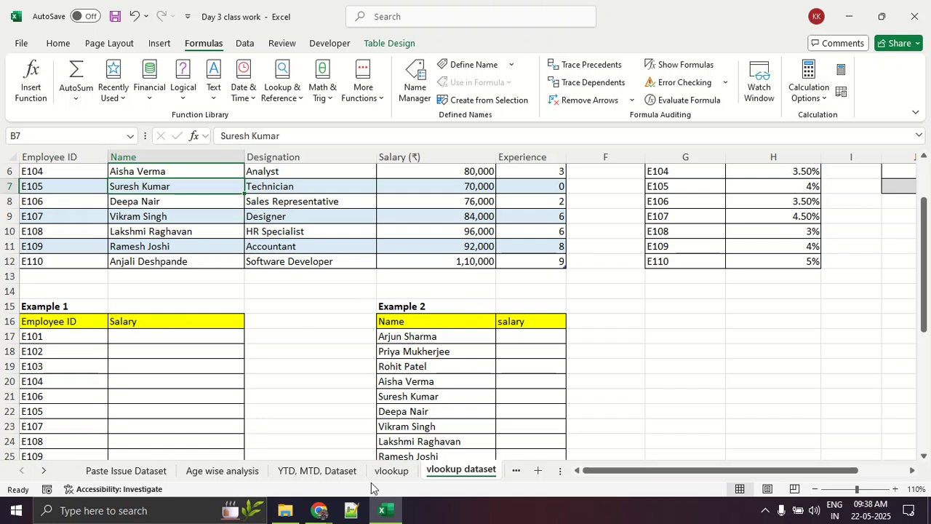
left_click(391, 471)
left_click_drag(41, 271, 502, 294)
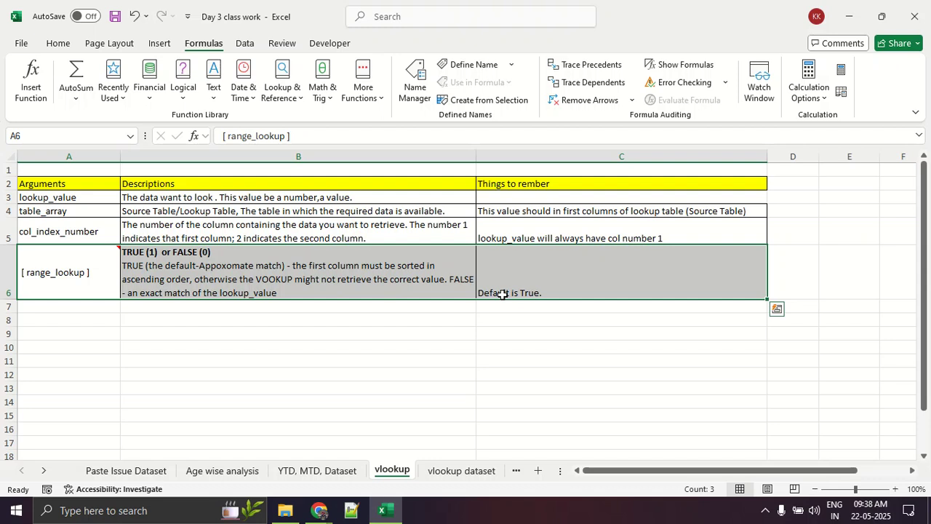
left_click(441, 463)
scroll(285, 322, "down", 7)
Step: Try to clear the Designation formulas in C31:C40 of Example 3, and undo the deletion
left_click_drag(332, 239, 316, 380)
key("Delete")
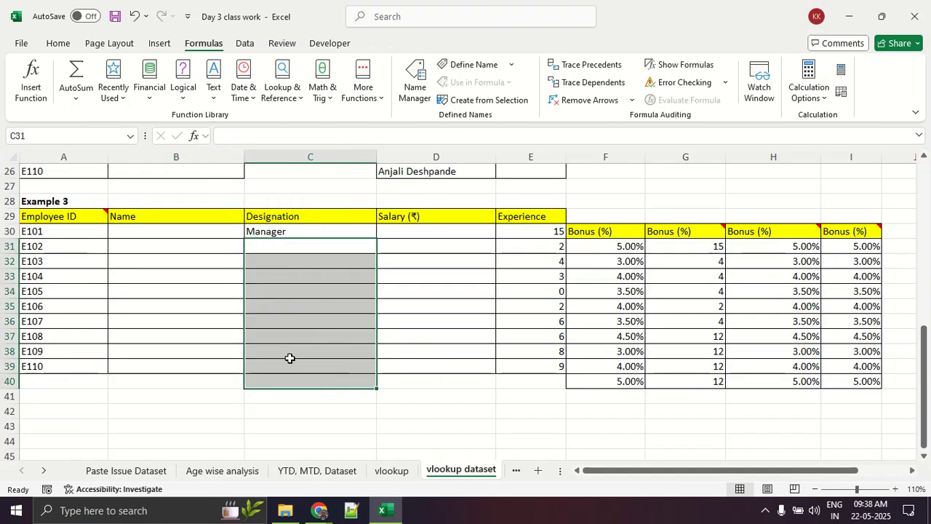
left_click(295, 312)
key("ctrl+z")
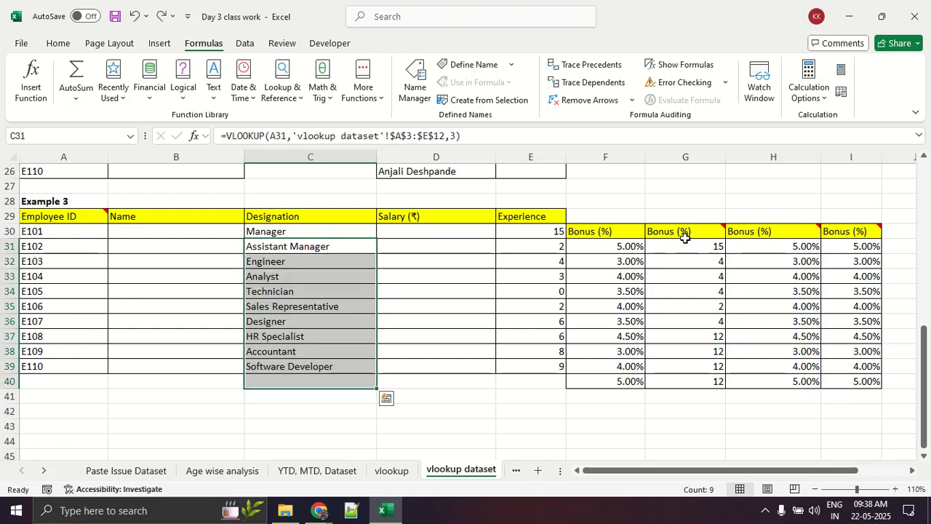
Step: Clear the whole Designation column of Example 3, starting from cell C30
left_click(592, 245)
left_click_drag(329, 232, 350, 405)
key("Delete")
Step: Move the four Bonus (%) columns up one row to F29:I39 so they line up with the Example 3 table
left_click(730, 321)
left_click_drag(586, 214, 831, 395)
left_click_drag(676, 211, 677, 195)
left_click(705, 368)
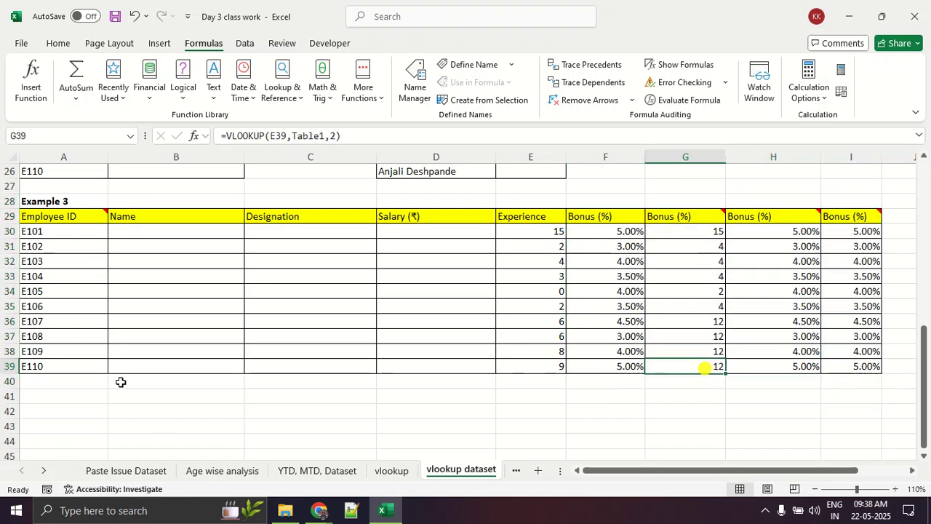
Step: Compare the Employee ID and empty Name columns of Example 3 with the data in Table 1
left_click_drag(35, 231, 75, 366)
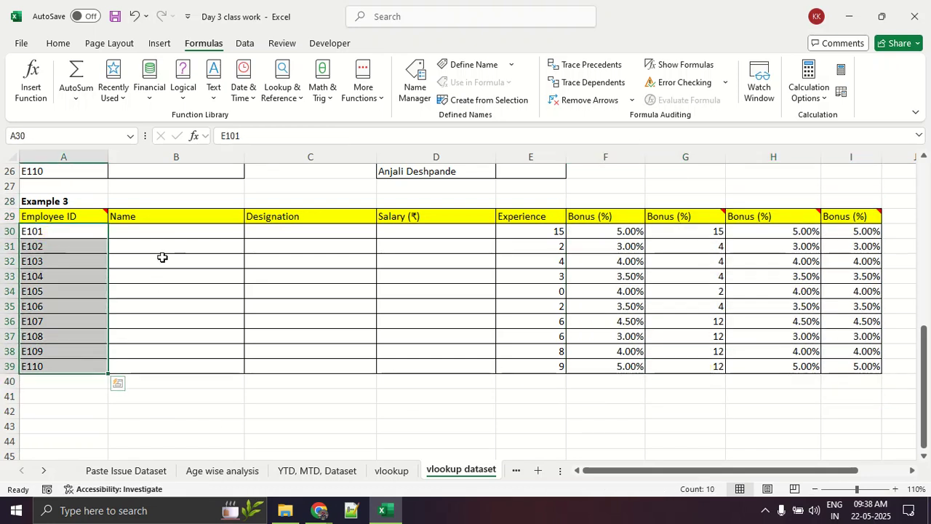
left_click_drag(166, 239, 168, 358)
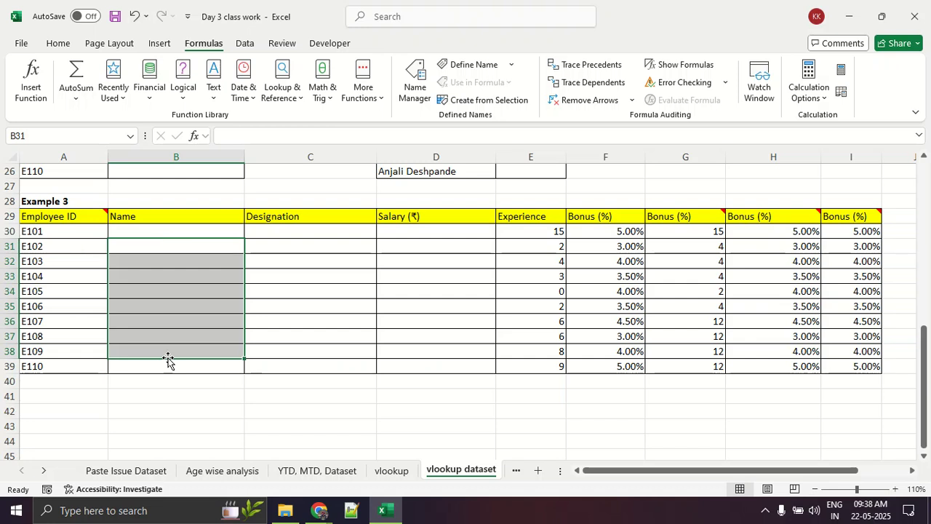
scroll(168, 361, "up", 9)
left_click_drag(58, 180, 510, 254)
scroll(323, 270, "down", 5)
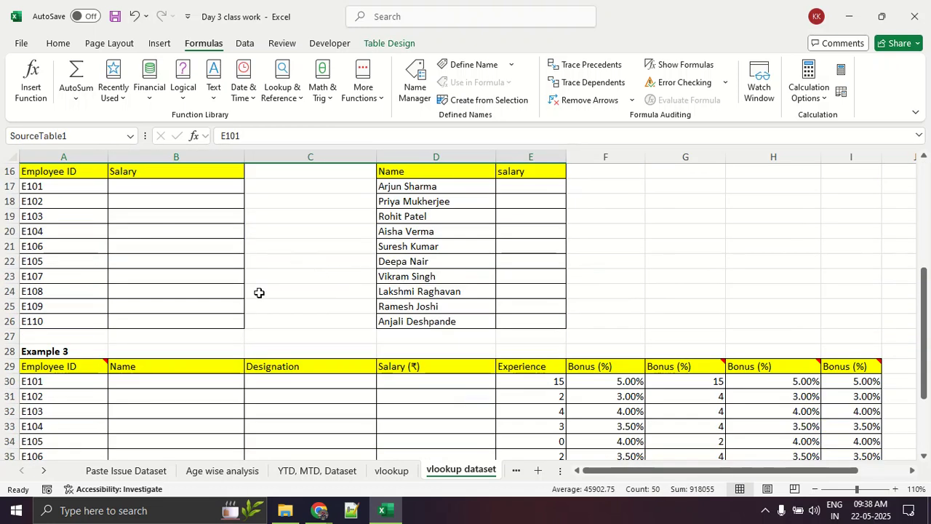
scroll(259, 292, "down", 3)
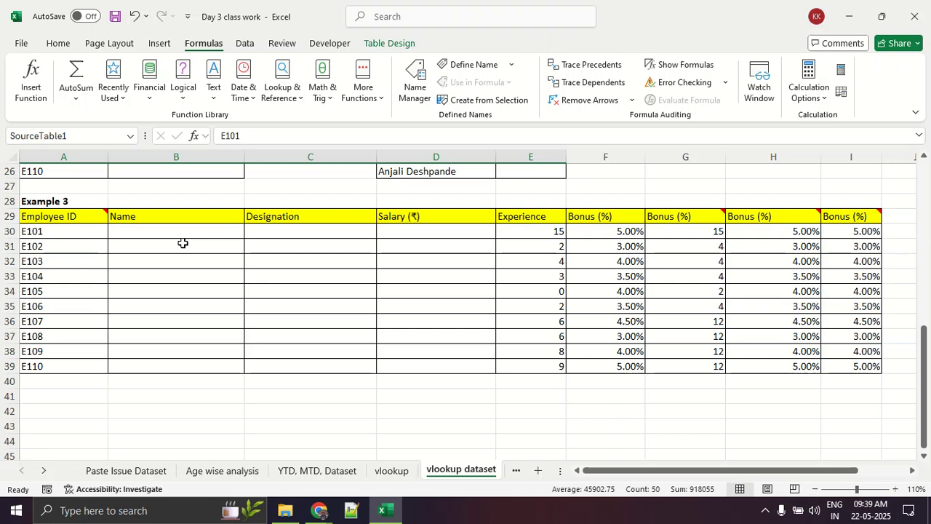
Step: Draw temporary red lines and an arrow down the Name column and across the other columns of Example 3, and erase them
left_click_drag(115, 236, 190, 235)
left_click_drag(121, 261, 263, 265)
left_click_drag(119, 306, 276, 307)
left_click_drag(126, 351, 237, 348)
left_click_drag(70, 395, 220, 381)
left_click_drag(85, 435, 196, 414)
left_click_drag(260, 103, 253, 432)
left_click_drag(236, 388, 289, 363)
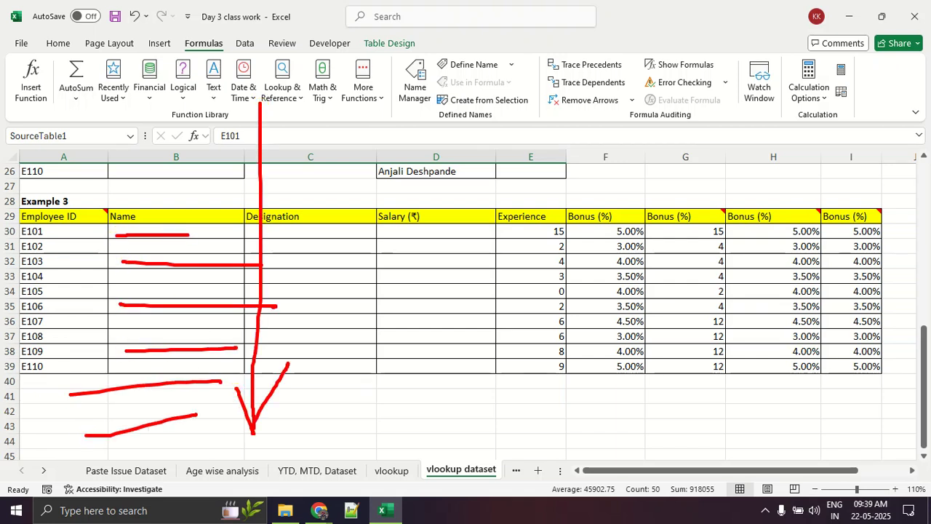
left_click_drag(336, 301, 452, 309)
left_click_drag(510, 311, 779, 318)
mouse_move(264, 34)
left_mouse_down()
mouse_move(300, 95)
mouse_move(315, 36)
left_mouse_up()
key("Escape")
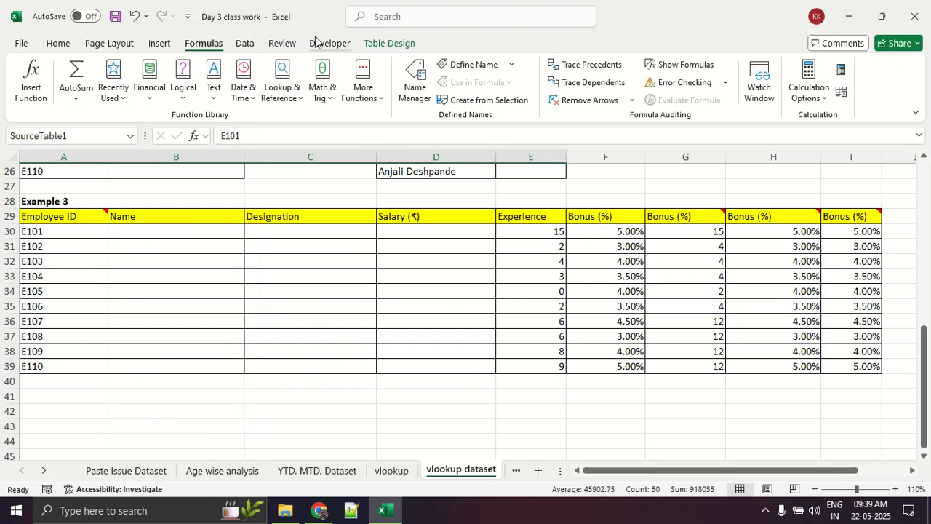
Step: Insert a VLOOKUP function in cell B30, the first Name cell of Example 3, and open its arguments
left_click(134, 230)
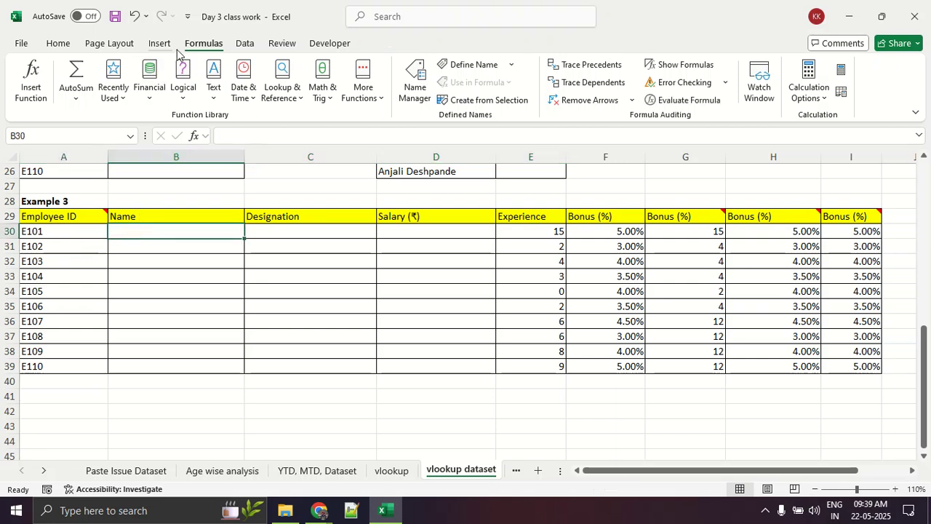
left_click(30, 81)
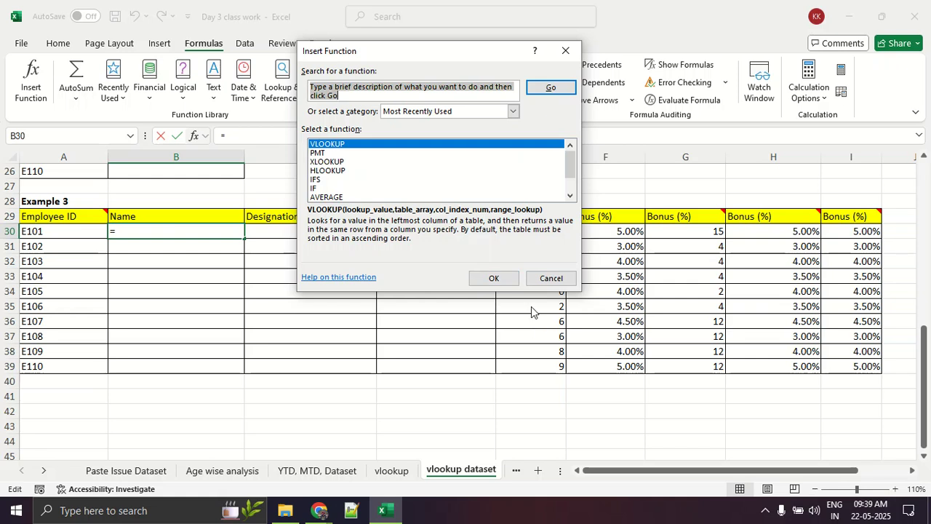
left_click(509, 283)
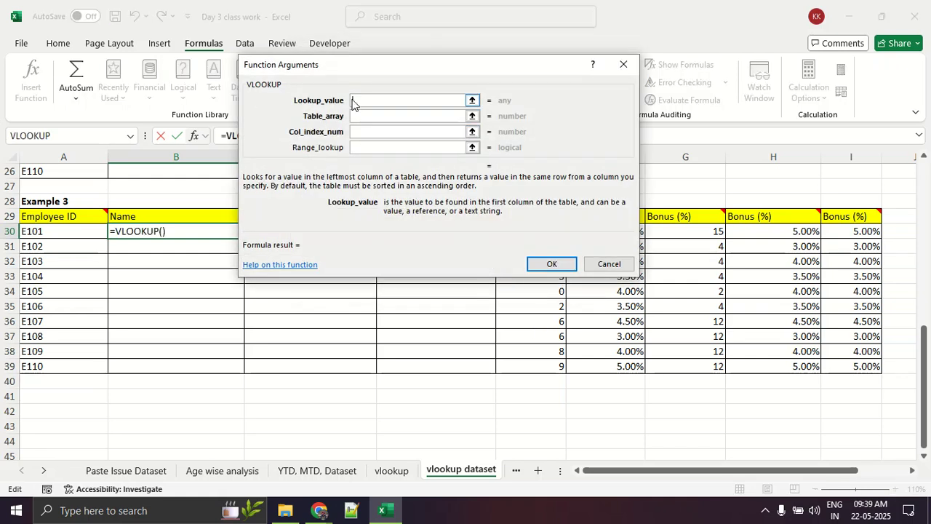
Step: Examine the Lookup_value argument and temporarily mark the first Employee ID cell of Example 3
key("ctrl+1")
left_click(415, 109)
left_click_drag(134, 122, 620, 136)
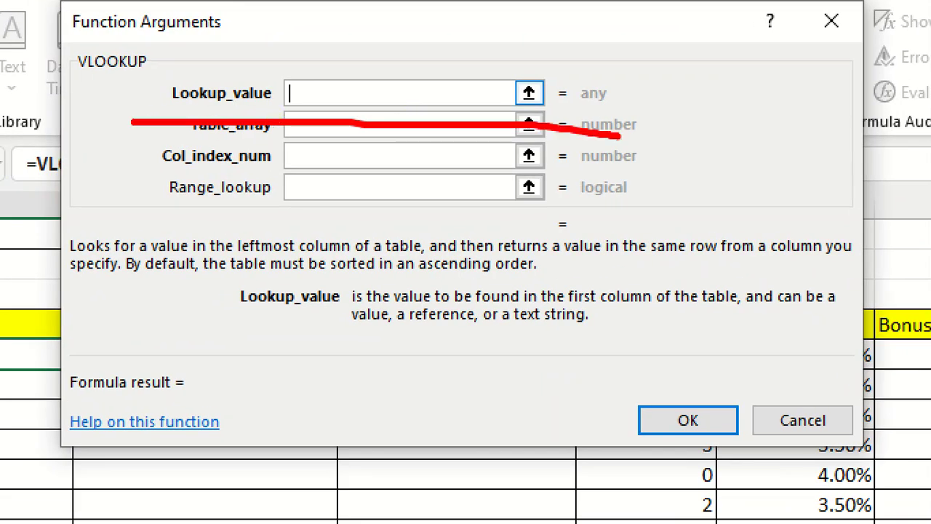
key("Escape")
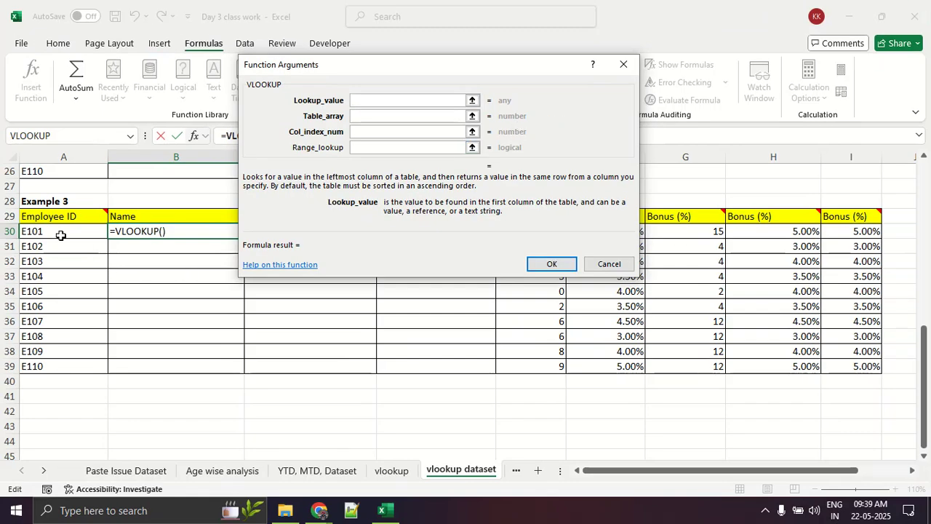
mouse_move(116, 211)
left_mouse_down()
mouse_move(2, 364)
mouse_move(379, 334)
mouse_move(76, 222)
mouse_move(13, 231)
mouse_move(74, 238)
left_mouse_up()
key("Escape")
Step: Move the Function Arguments dialog clear of Table 1 and underline Employee ID as its first column
scroll(72, 245, "up", 8)
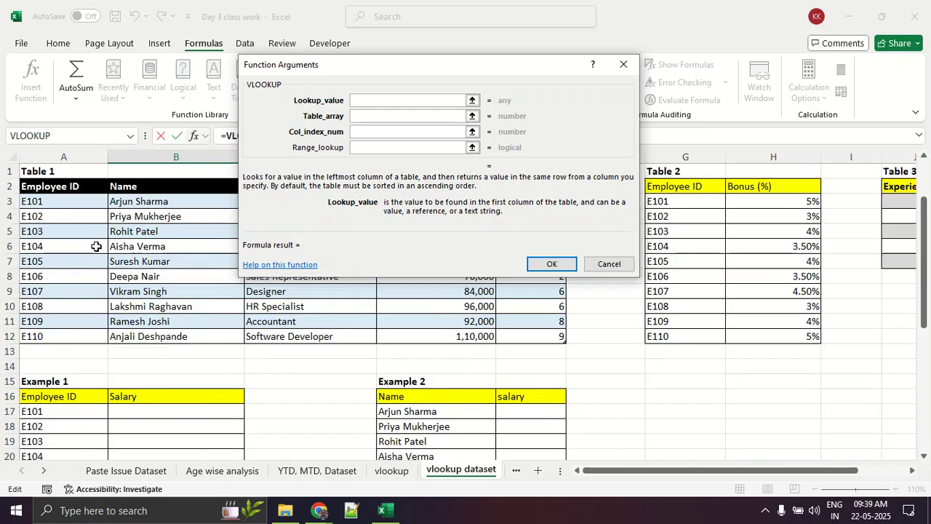
left_click_drag(456, 75, 827, 178)
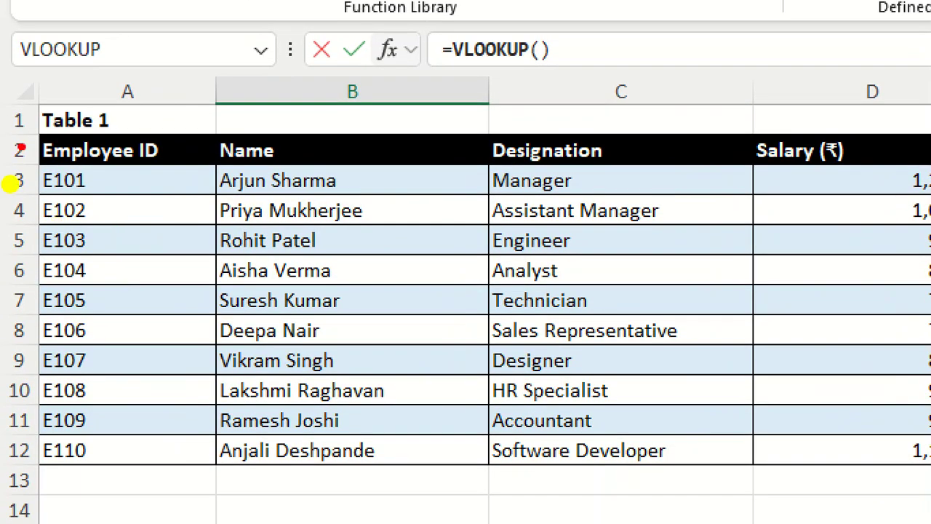
left_click_drag(22, 148, 221, 150)
left_click_drag(54, 163, 161, 169)
left_click_drag(1, 177, 132, 173)
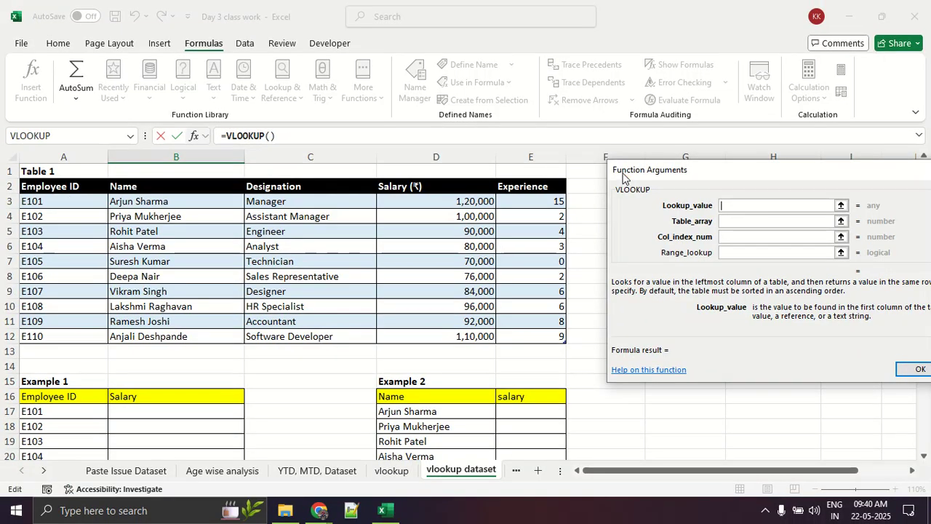
Step: Set the VLOOKUP lookup_value to A30, the first Employee ID of Example 3, and temporarily mark that cell
left_click_drag(623, 174, 379, 144)
scroll(102, 327, "down", 7)
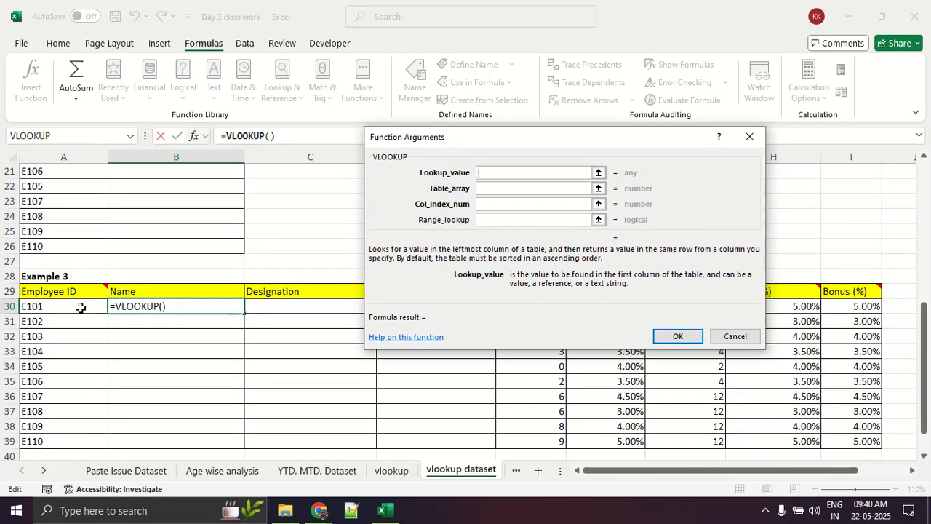
left_click(80, 307)
mouse_move(102, 297)
left_mouse_down()
mouse_move(8, 294)
mouse_move(91, 306)
left_mouse_up()
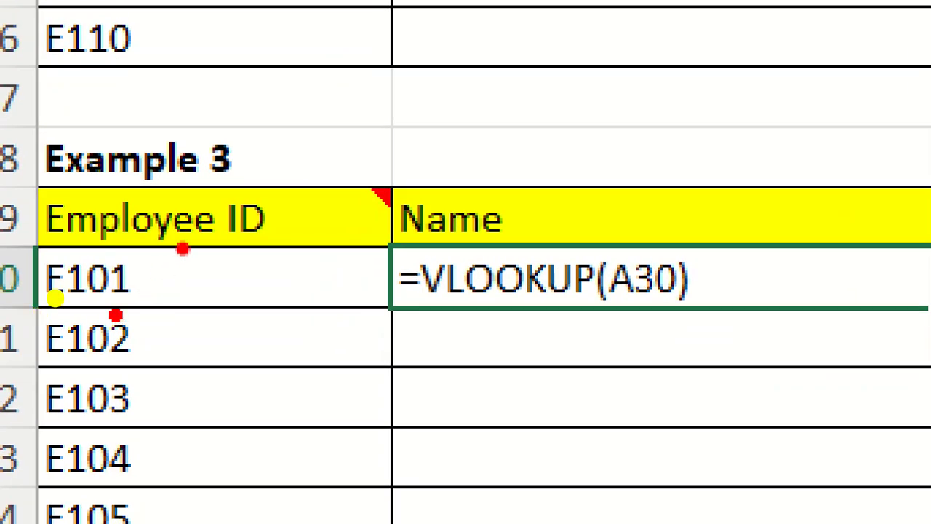
mouse_move(114, 301)
left_mouse_down()
mouse_move(23, 323)
mouse_move(228, 340)
left_mouse_up()
left_click_drag(416, 323, 117, 232)
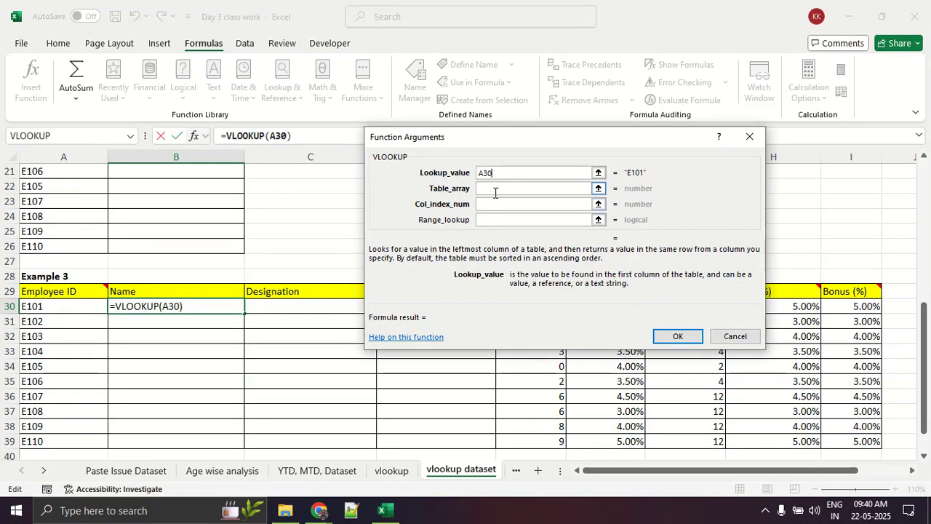
Step: Set the VLOOKUP table_array to Table 1's data rows, SourceTable1, after temporarily outlining that range
left_click(495, 191)
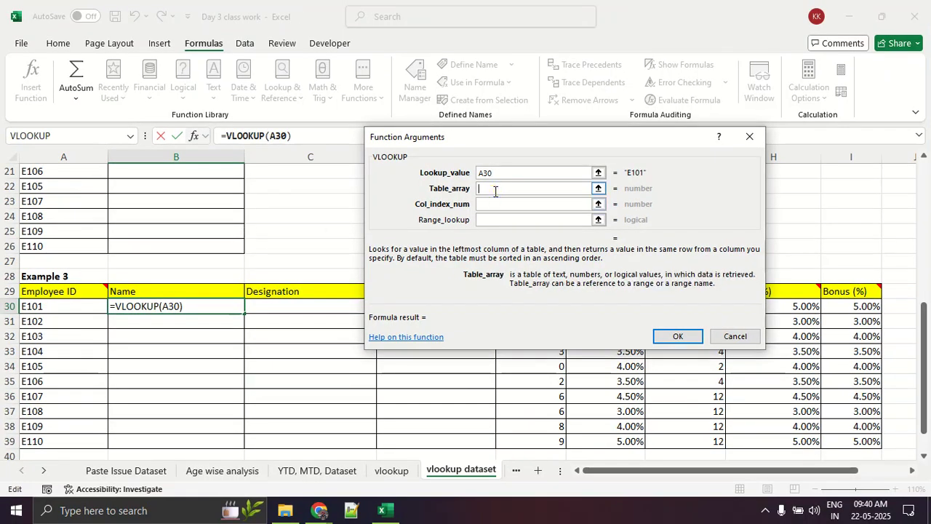
scroll(231, 238, "up", 6)
scroll(232, 238, "up", 1)
left_click(599, 188)
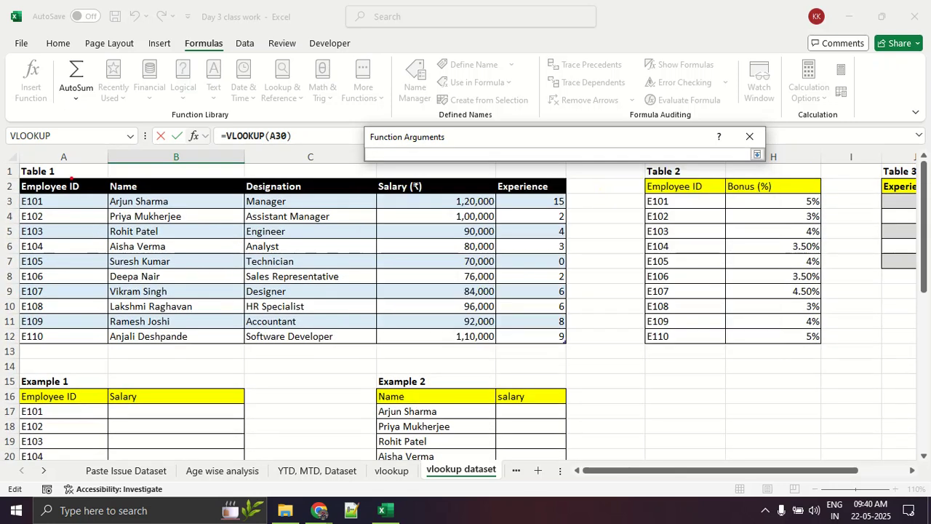
mouse_move(66, 194)
left_mouse_down()
mouse_move(17, 205)
mouse_move(19, 340)
mouse_move(545, 352)
mouse_move(579, 327)
mouse_move(581, 193)
mouse_move(2, 195)
left_mouse_up()
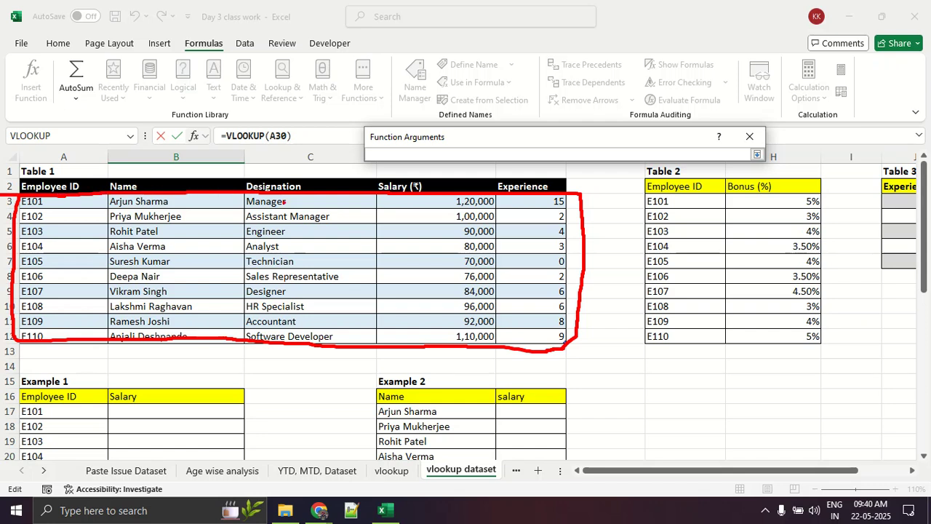
key("Escape")
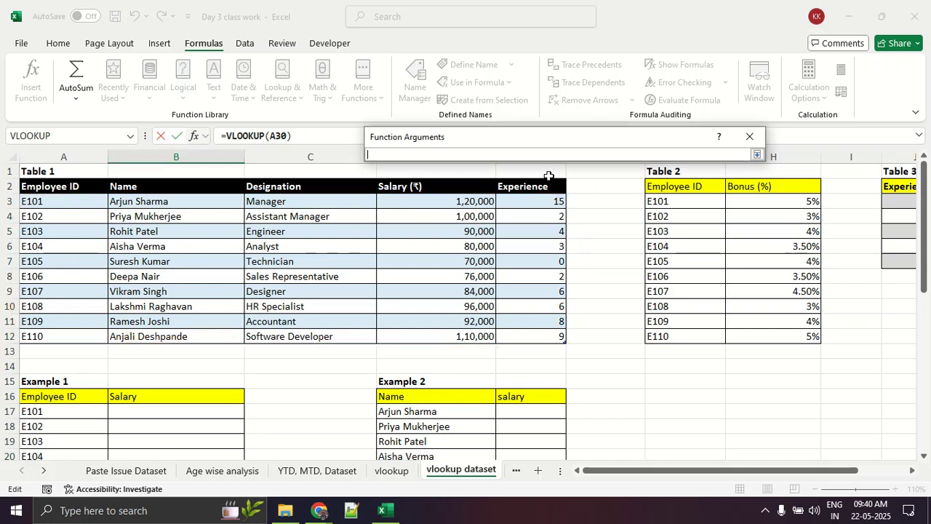
left_click_drag(53, 205, 553, 333)
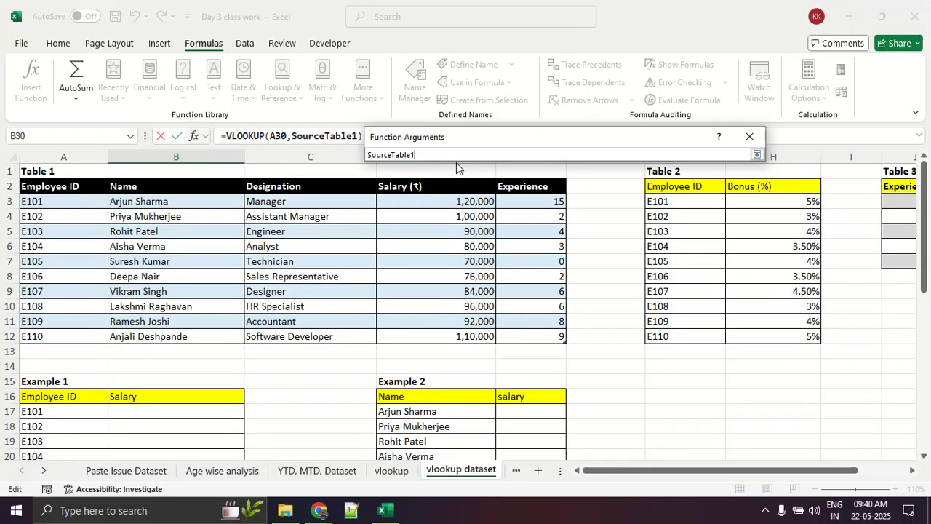
left_click(757, 155)
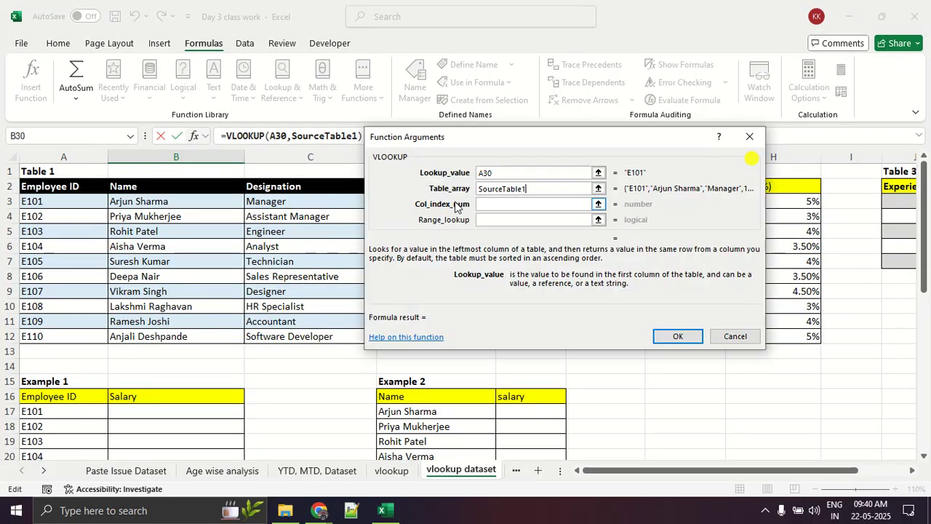
Step: Collapse the dialog to the Col_index_num argument and temporarily number Table 1's columns 1 to 5 with handwritten marks
left_click(499, 207)
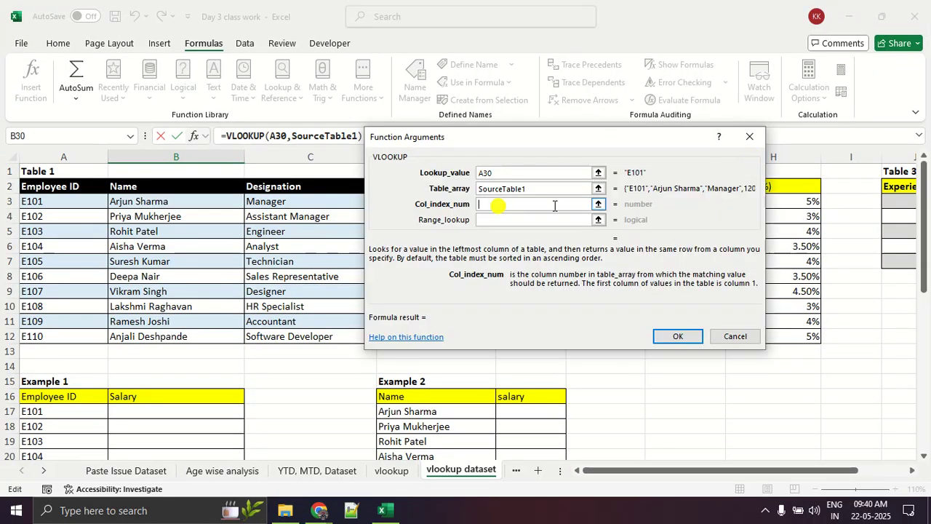
left_click(598, 205)
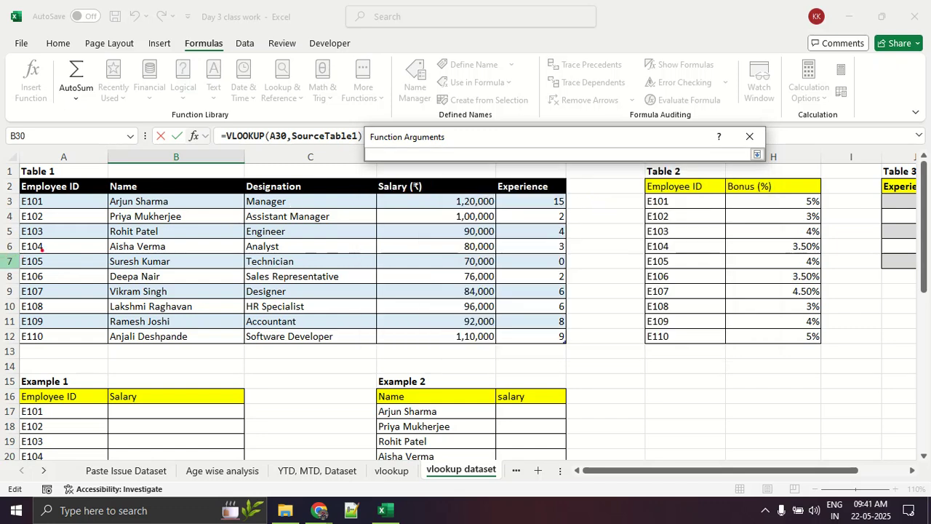
left_click_drag(3, 192, 109, 193)
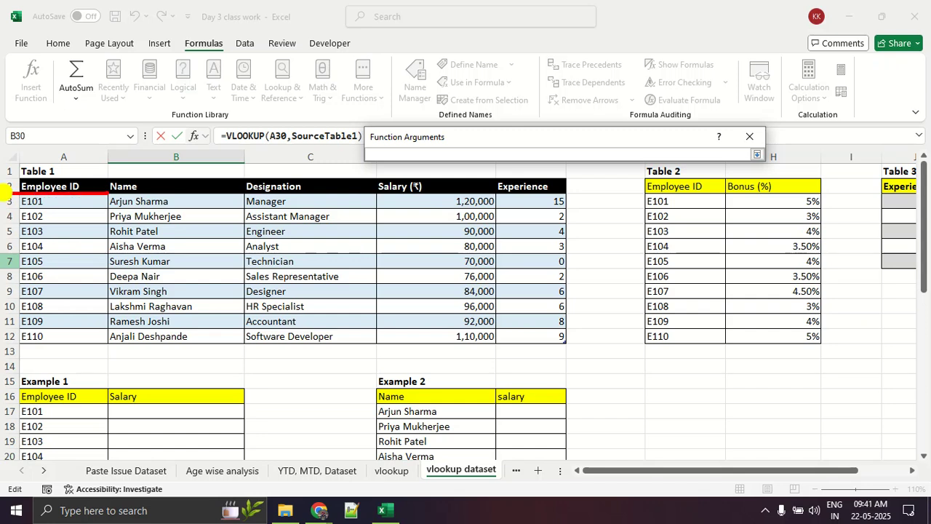
left_click_drag(66, 254, 74, 285)
left_click_drag(161, 263, 196, 283)
mouse_move(311, 251)
left_mouse_down()
mouse_move(320, 273)
mouse_move(285, 298)
left_mouse_up()
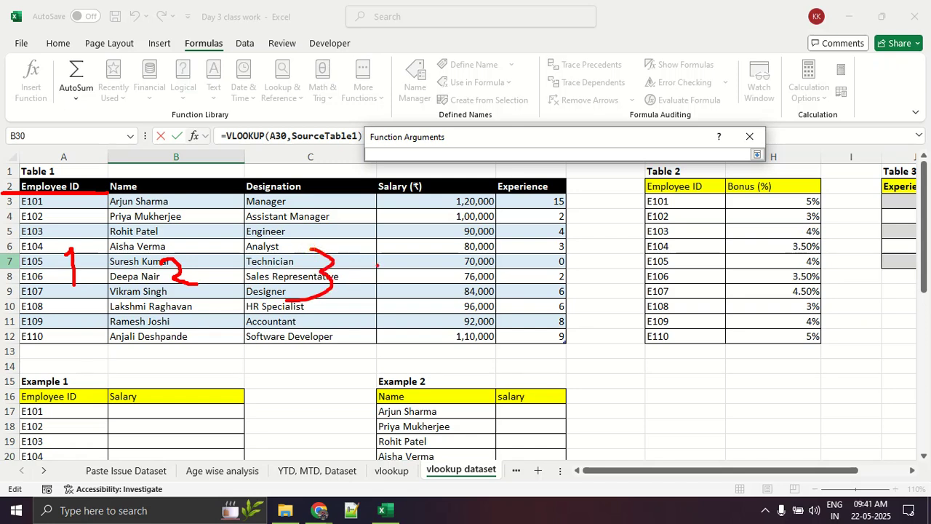
left_click_drag(427, 234, 437, 261)
left_click_drag(437, 234, 439, 289)
mouse_move(542, 239)
left_mouse_down()
mouse_move(555, 251)
mouse_move(532, 282)
left_mouse_up()
mouse_move(551, 240)
left_mouse_down()
mouse_move(543, 237)
mouse_move(595, 235)
left_mouse_up()
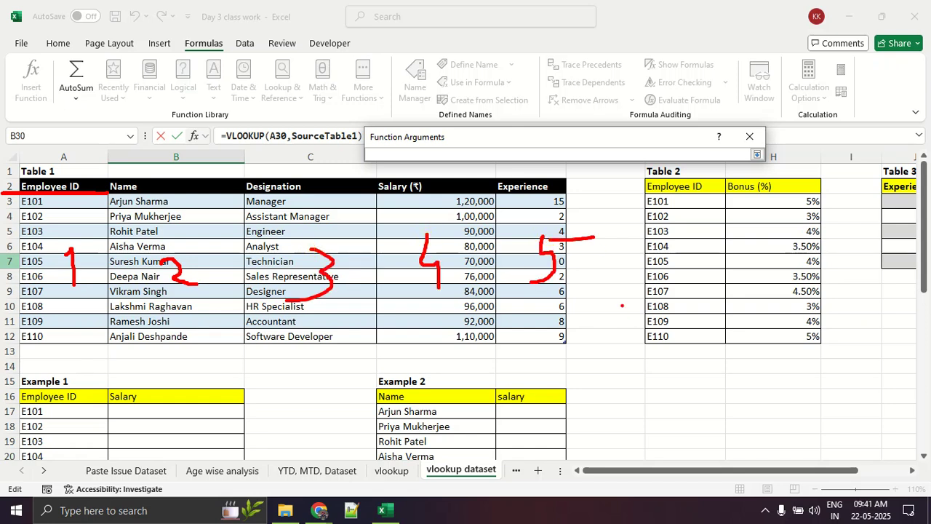
left_click_drag(380, 206, 416, 198)
mouse_move(529, 307)
left_mouse_down()
mouse_move(559, 304)
mouse_move(559, 313)
left_mouse_up()
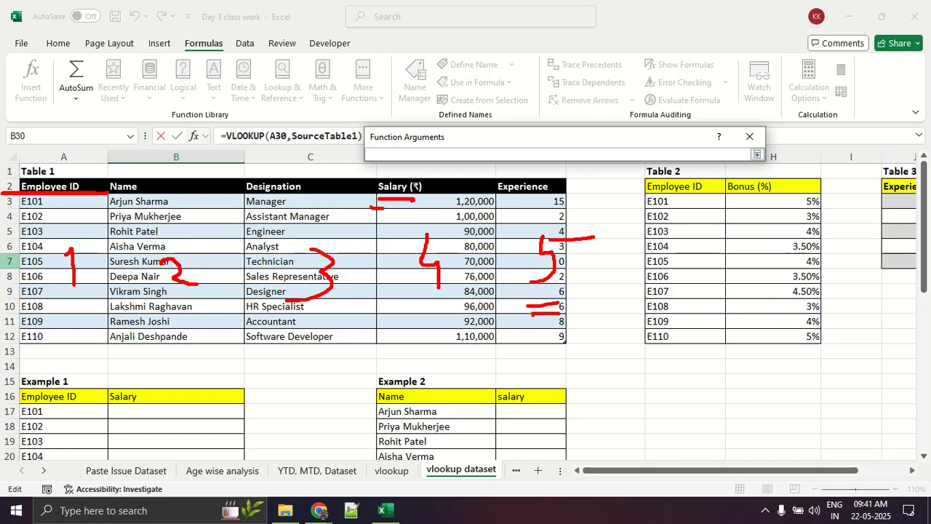
key("Escape")
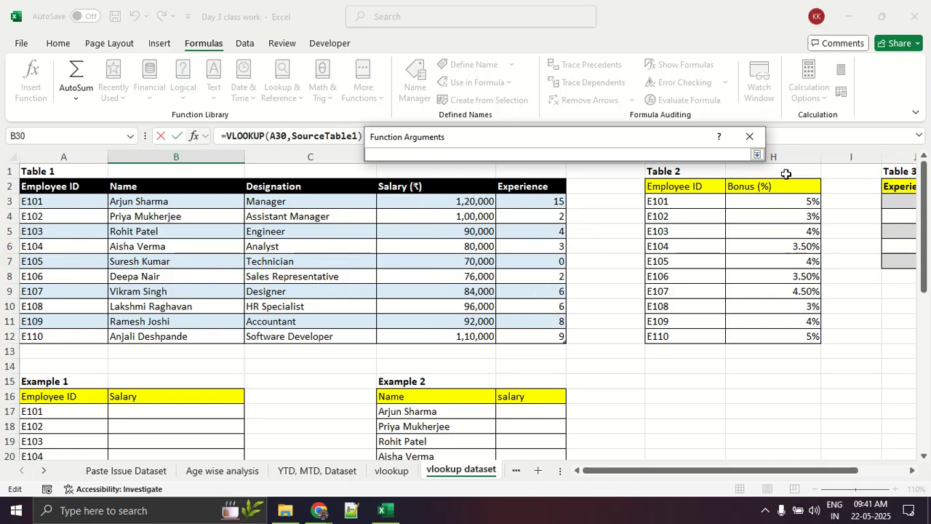
Step: Set the VLOOKUP col_index_num to 2 for the Name column and enter the function in B30
type("4")
key("BackSpace")
scroll(97, 307, "down", 1)
scroll(185, 318, "down", 9)
scroll(185, 318, "up", 4)
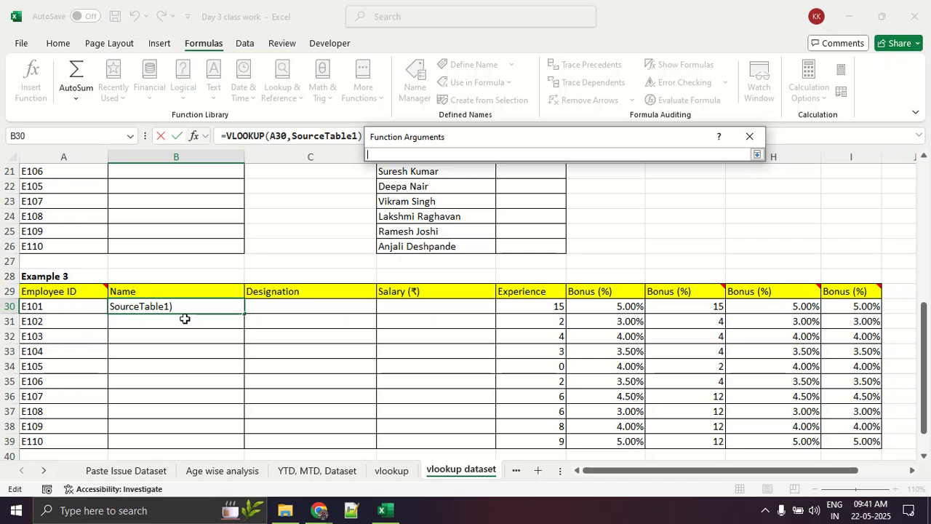
scroll(185, 318, "up", 7)
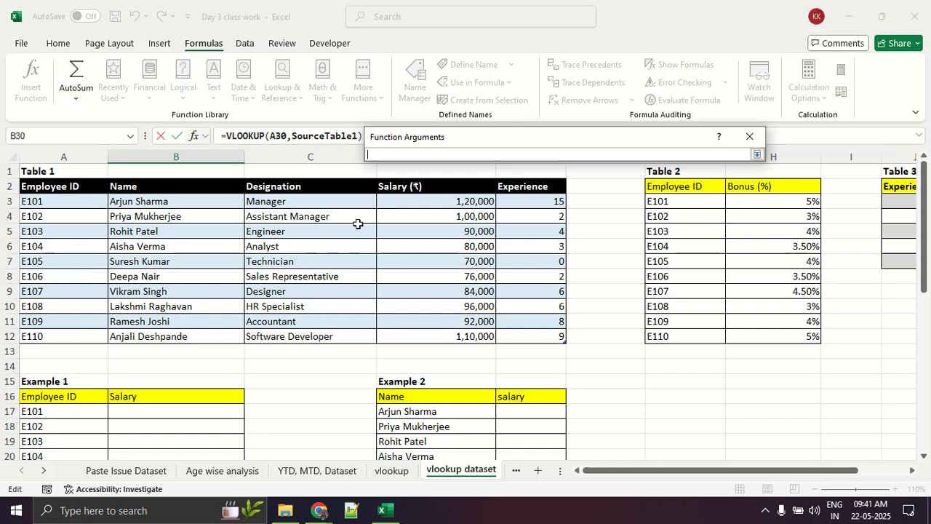
type("2")
left_click(758, 155)
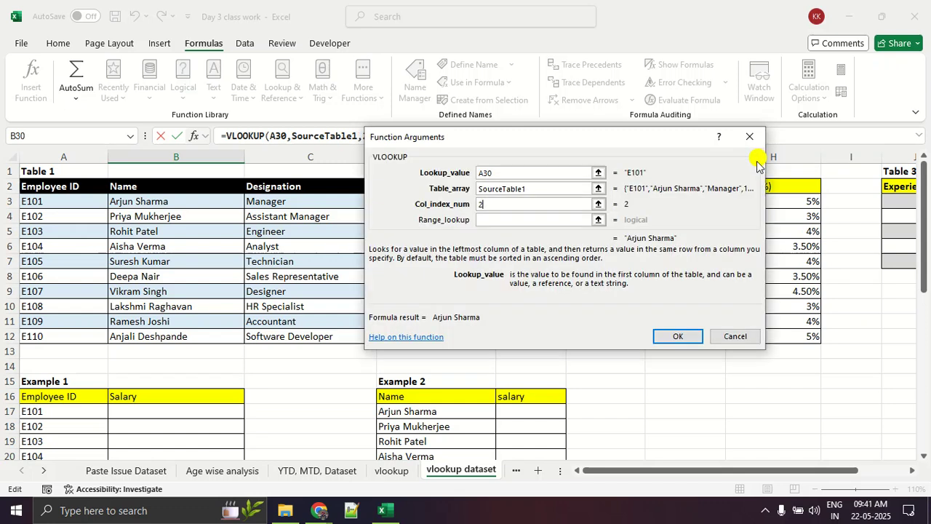
left_click(668, 331)
Step: Mark the first Name result of Example 3 and fill its VLOOKUP formula down through B39
scroll(197, 333, "down", 5)
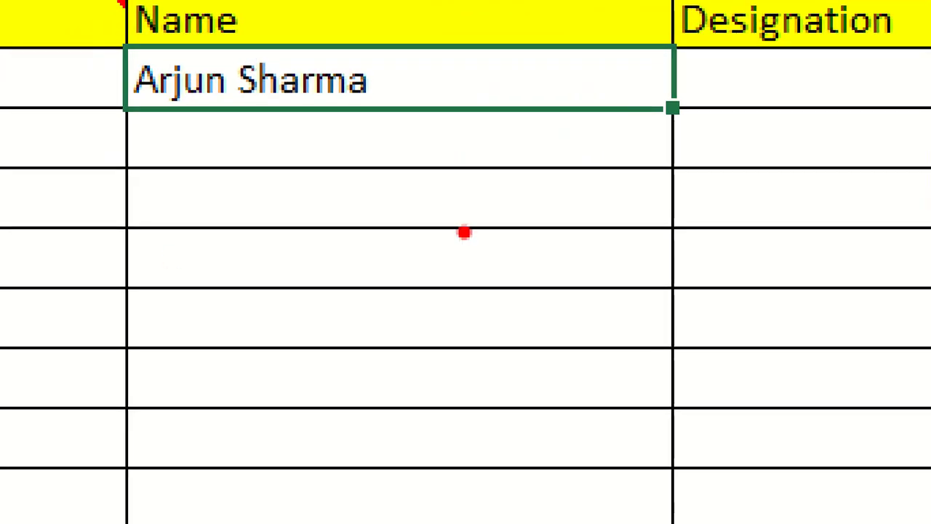
mouse_move(635, 84)
left_mouse_down()
mouse_move(617, 93)
mouse_move(701, 138)
mouse_move(635, 81)
mouse_move(597, 87)
left_mouse_up()
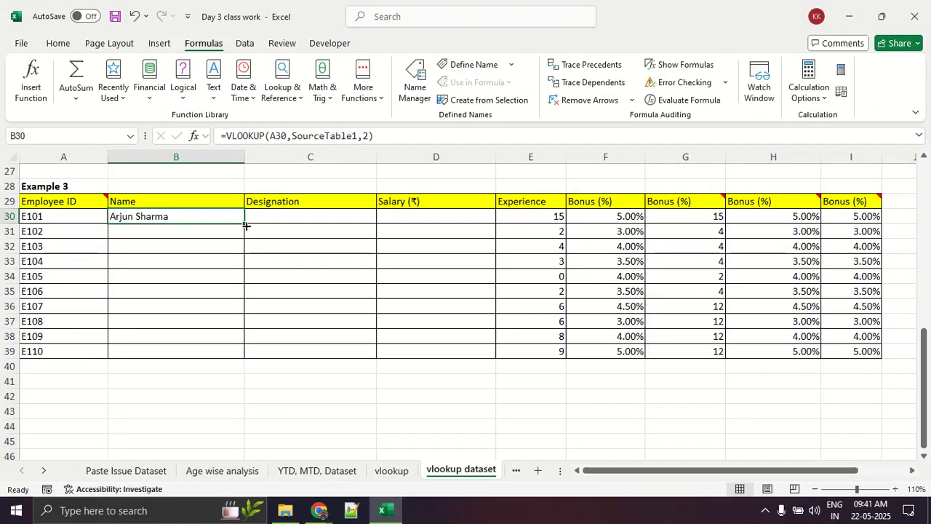
double_click(243, 224)
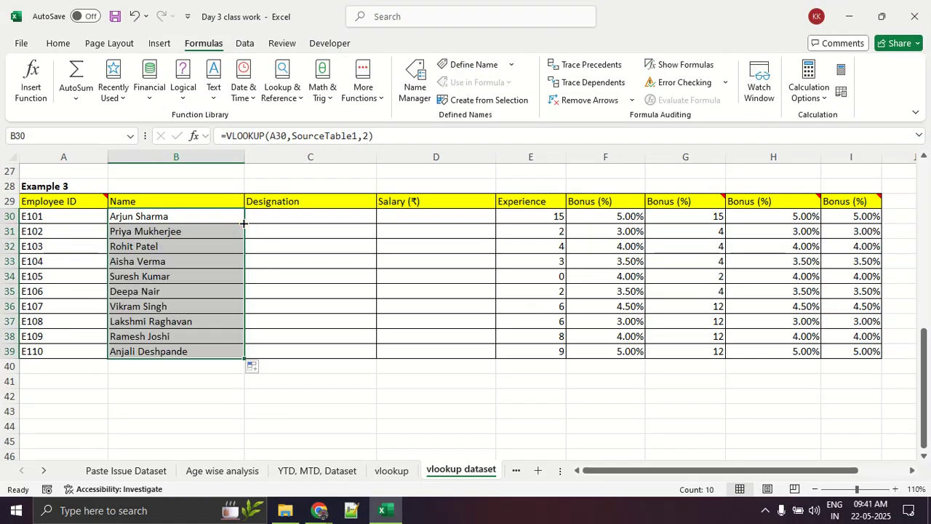
Step: Clear the contents of C30:I39, the Designation through Bonus (%) columns of Example 3
left_click(345, 399)
left_click(305, 219)
left_click_drag(306, 219, 861, 352)
Step: Examine Table 2's Employee ID and Bonus (%) rows against the first Bonus (%) column of Example 3
scroll(738, 318, "up", 9)
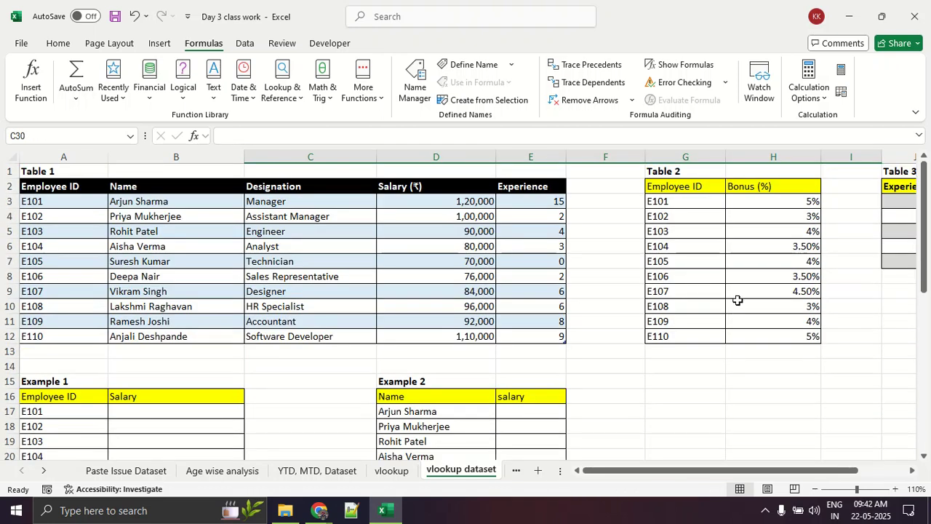
left_click_drag(681, 210, 769, 332)
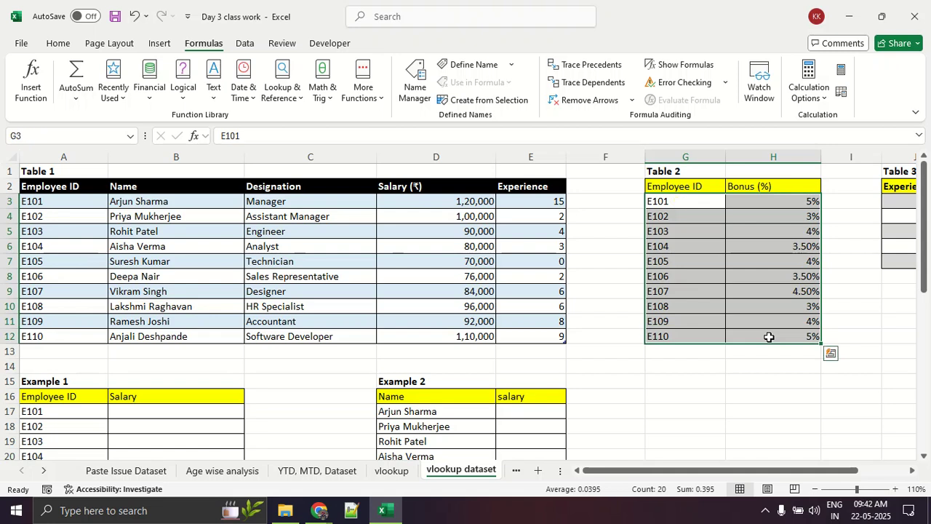
scroll(785, 241, "down", 8)
left_click_drag(604, 316, 629, 471)
scroll(740, 285, "up", 7)
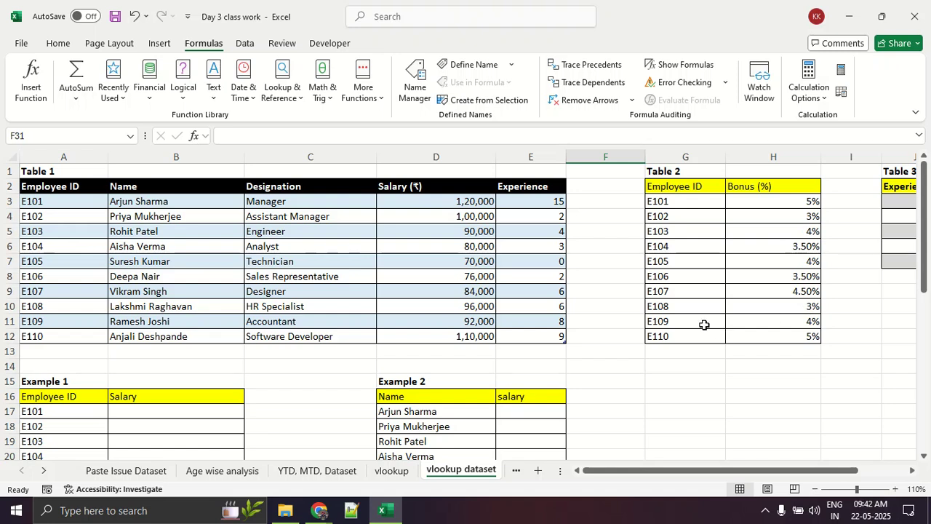
scroll(380, 329, "down", 5)
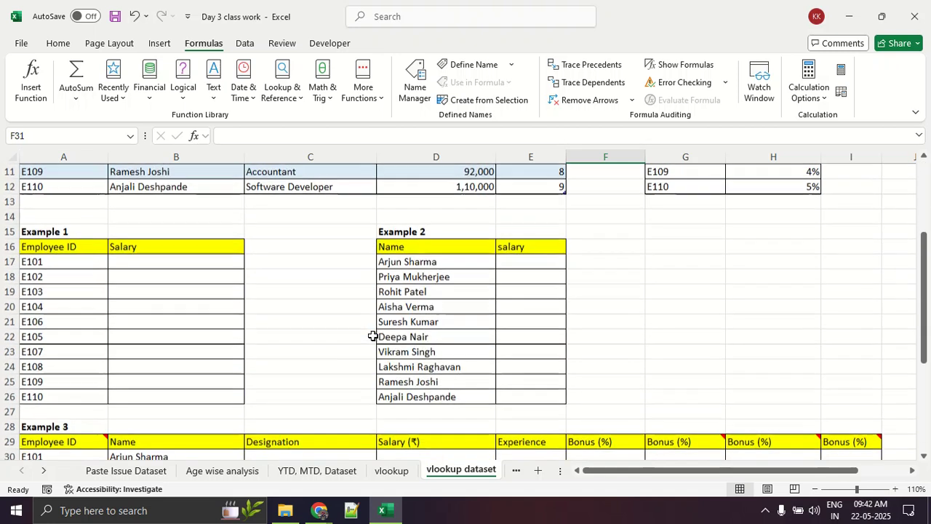
scroll(380, 328, "down", 2)
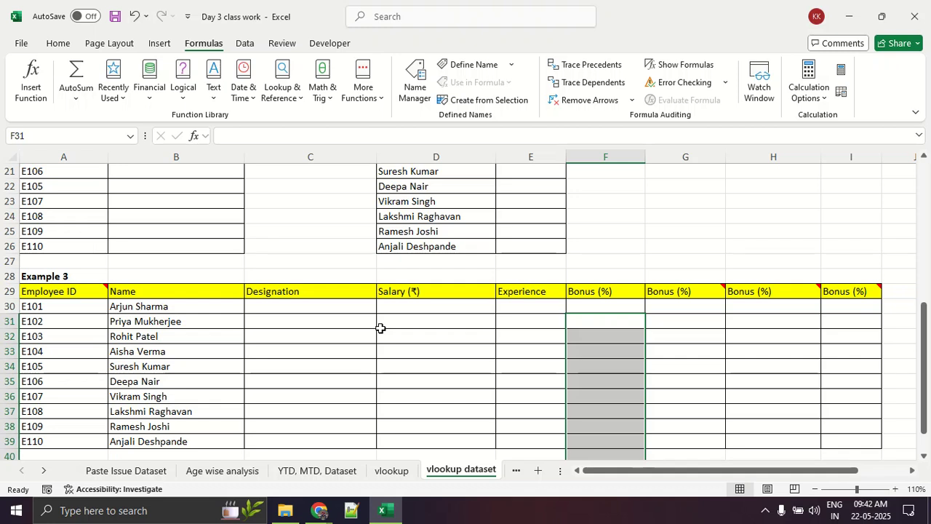
Step: Switch to the Google Meet call, review the participant list during the class discussion, and return to the Excel workbook
key("alt+Tab")
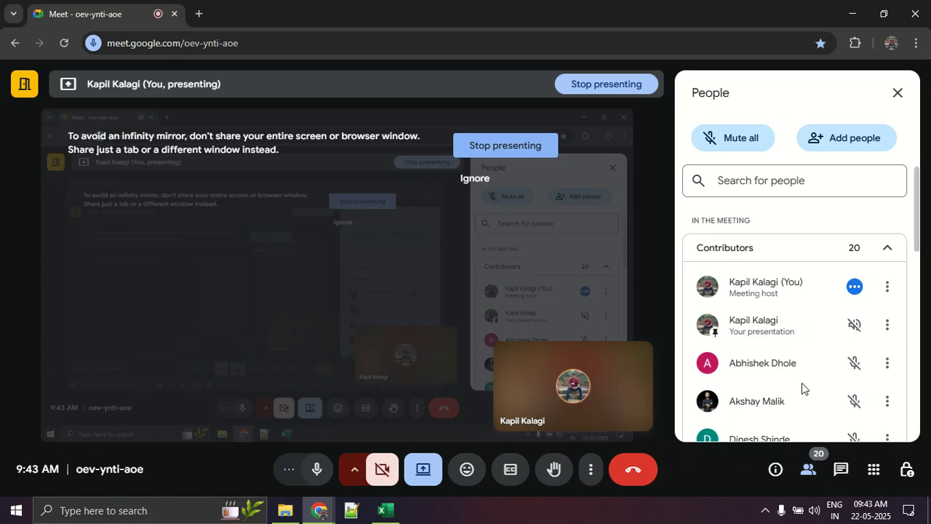
scroll(836, 400, "down", 3)
scroll(835, 399, "down", 4)
scroll(835, 399, "up", 1)
scroll(835, 400, "up", 1)
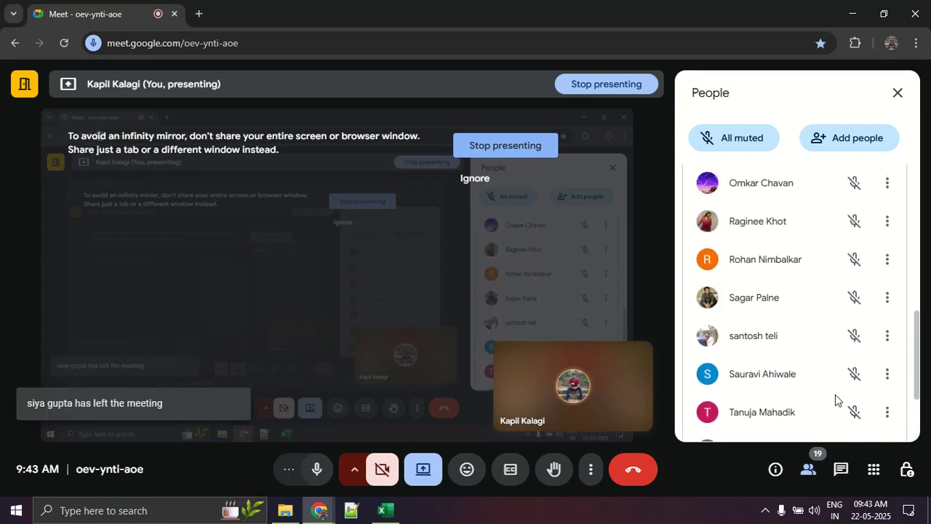
scroll(835, 400, "up", 1)
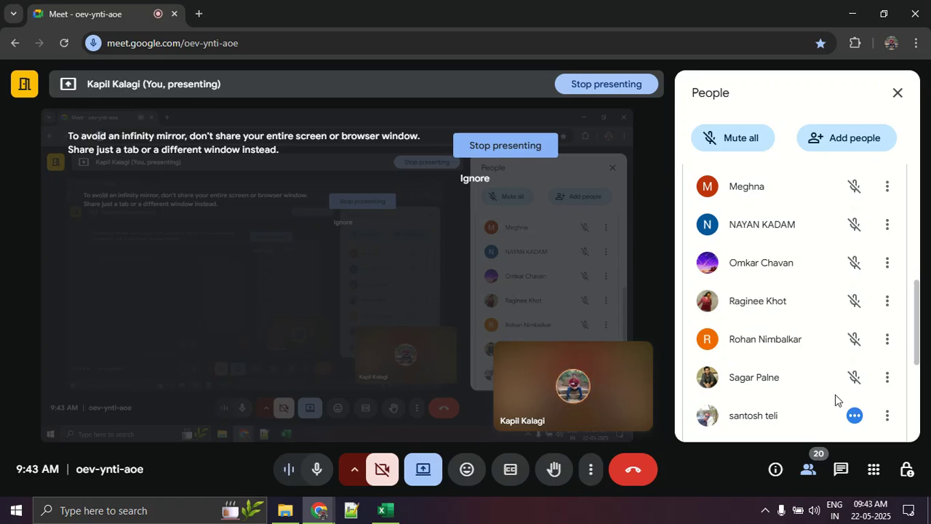
key("alt+Tab")
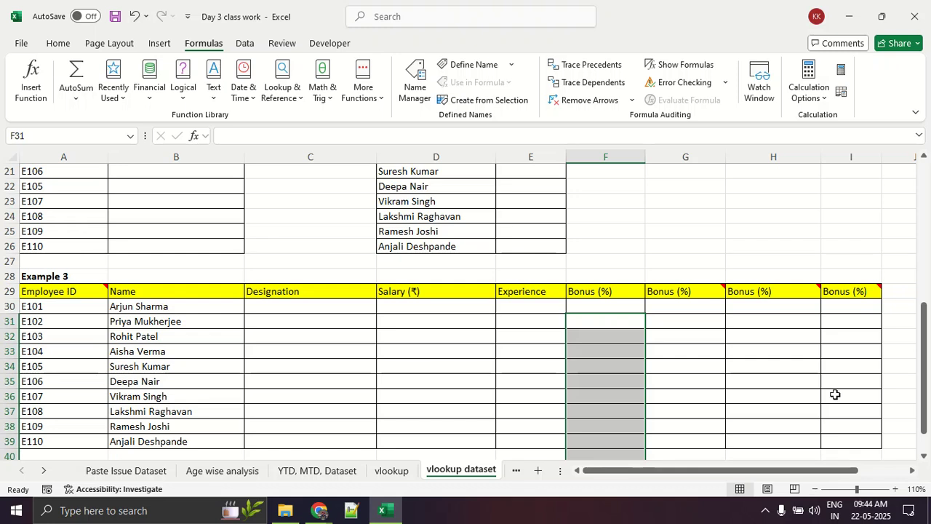
key("alt+Tab")
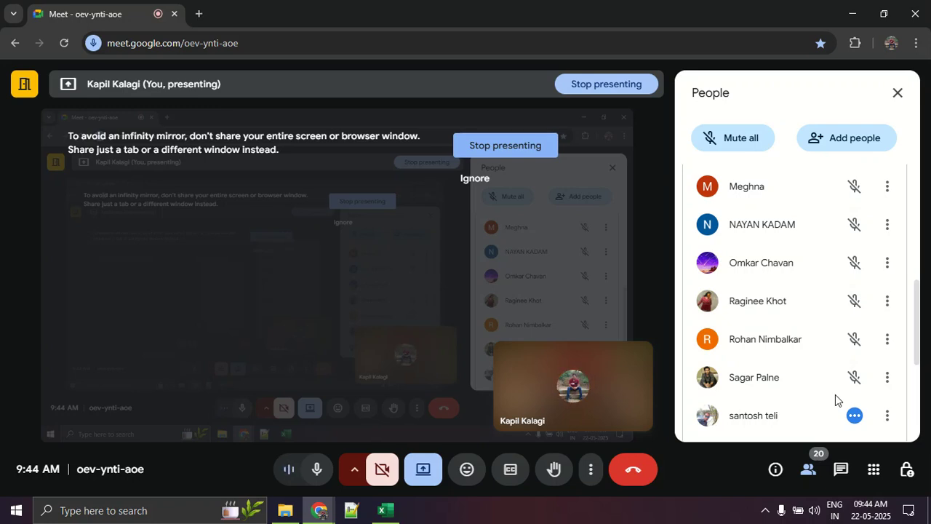
key("alt+Tab")
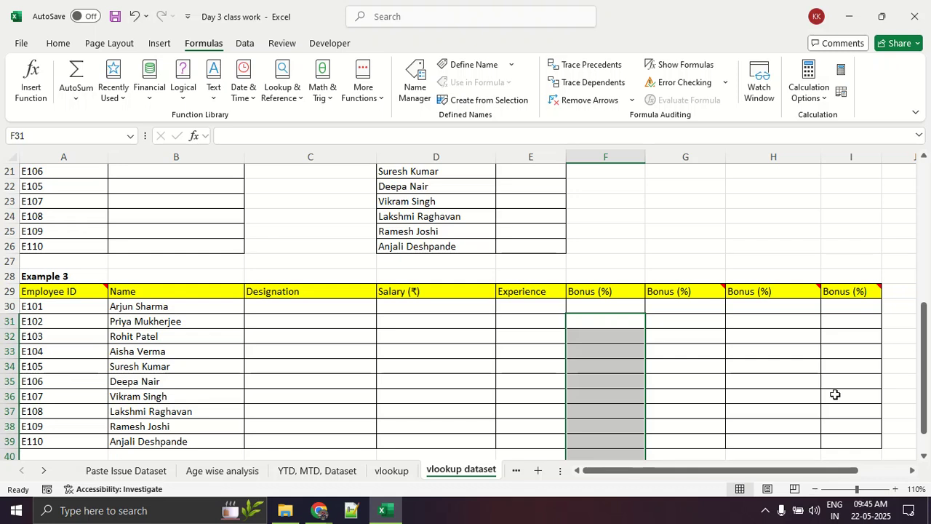
Step: Temporarily circle Table 1 and draw an arrow from its Experience header to explain the source table
scroll(173, 361, "up", 7)
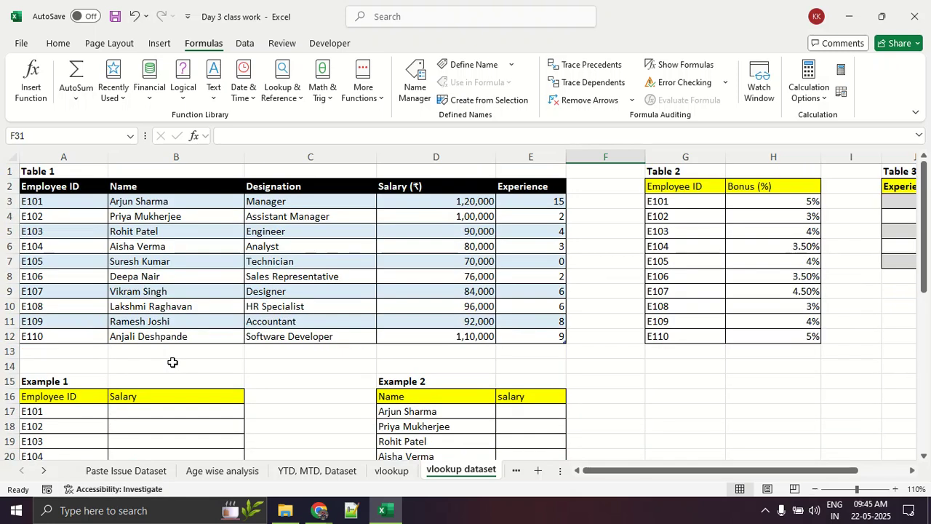
mouse_move(138, 187)
left_mouse_down()
mouse_move(370, 366)
mouse_move(560, 191)
mouse_move(88, 183)
left_mouse_up()
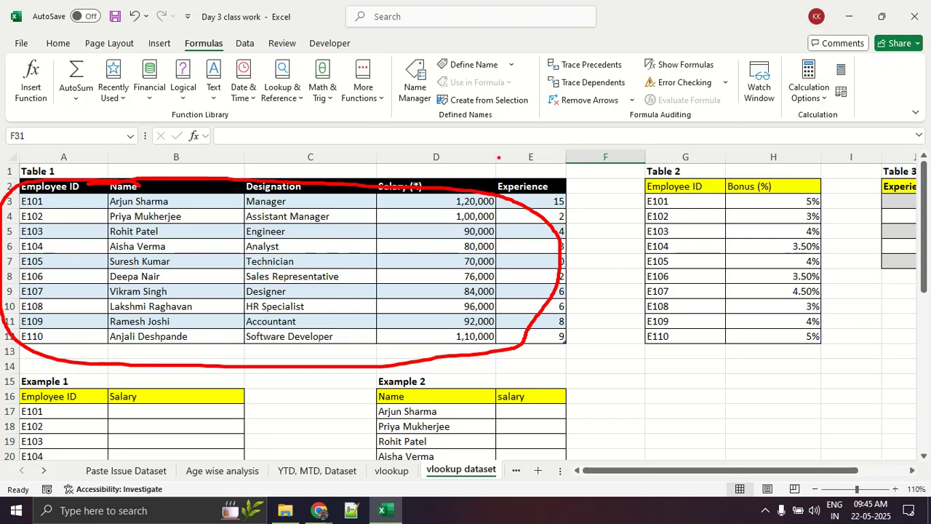
left_click_drag(532, 187, 553, 109)
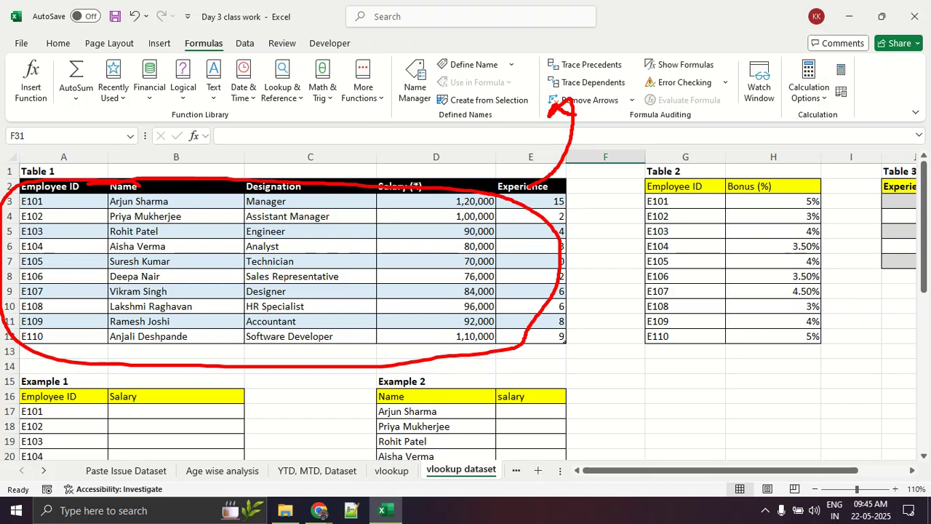
key("Escape")
Step: Check the Google Meet call briefly and return to the vlookup dataset sheet in Excel
key("alt+Tab")
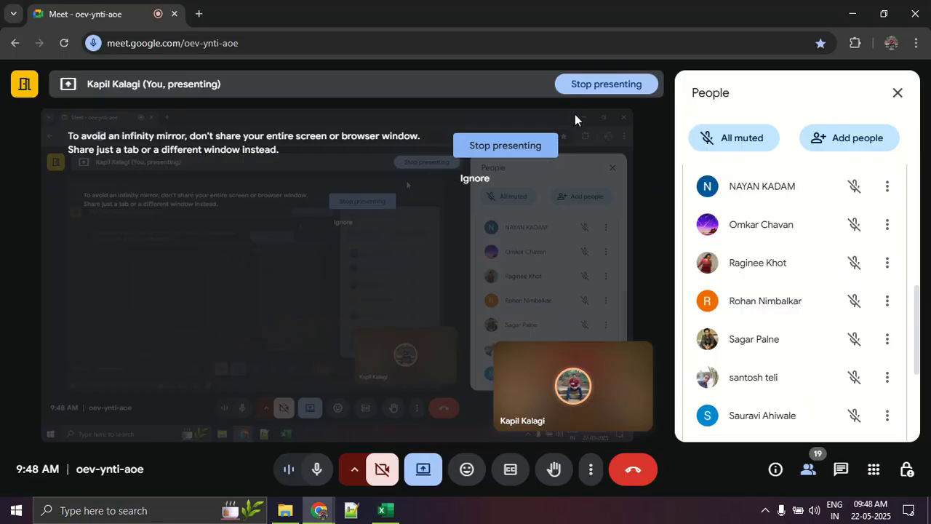
key("alt+Tab")
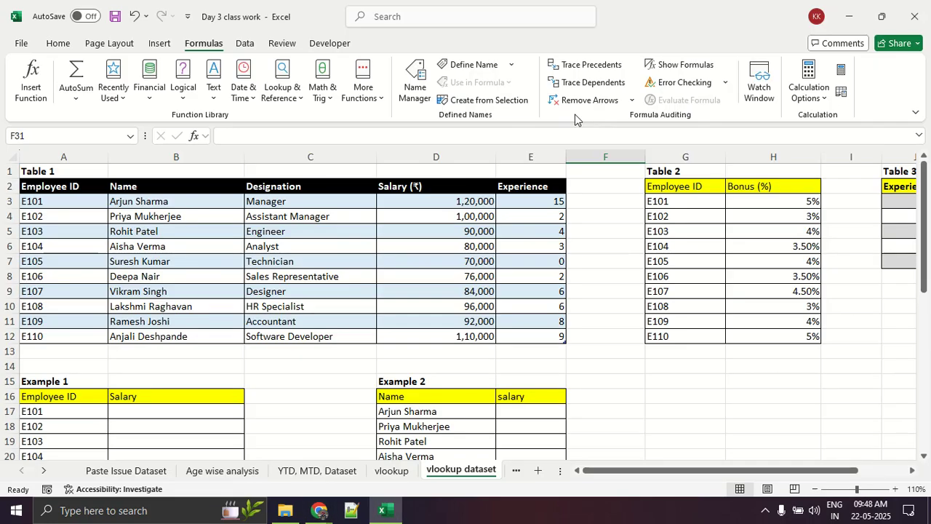
Step: Look over Example 3, check the full participant list in the Google Meet call, and switch back to the Excel workbook
scroll(194, 308, "down", 5)
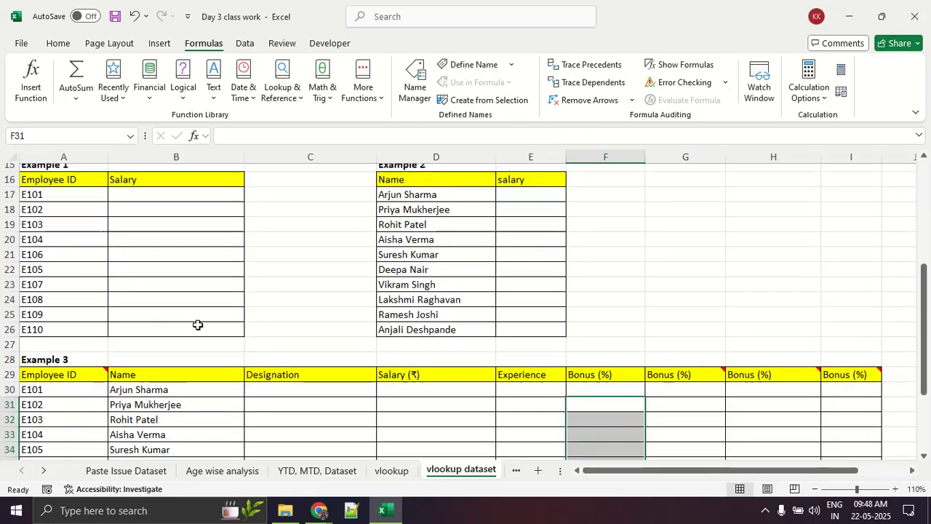
scroll(157, 322, "down", 3)
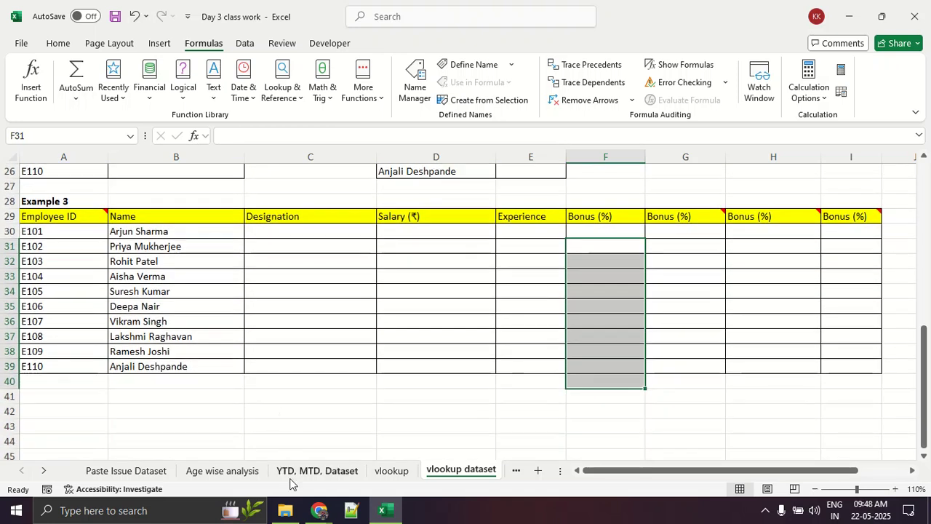
left_click(304, 516)
left_click(283, 468)
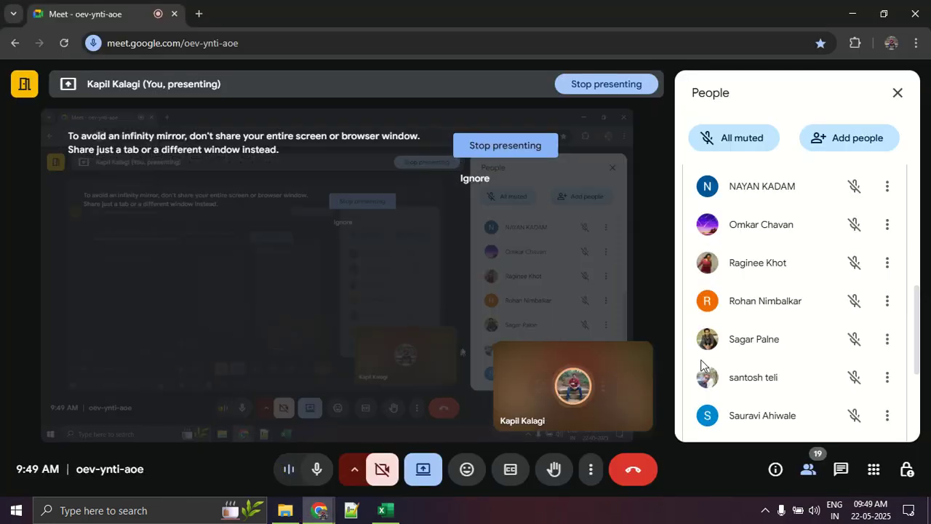
scroll(834, 349, "up", 6)
scroll(835, 348, "down", 9)
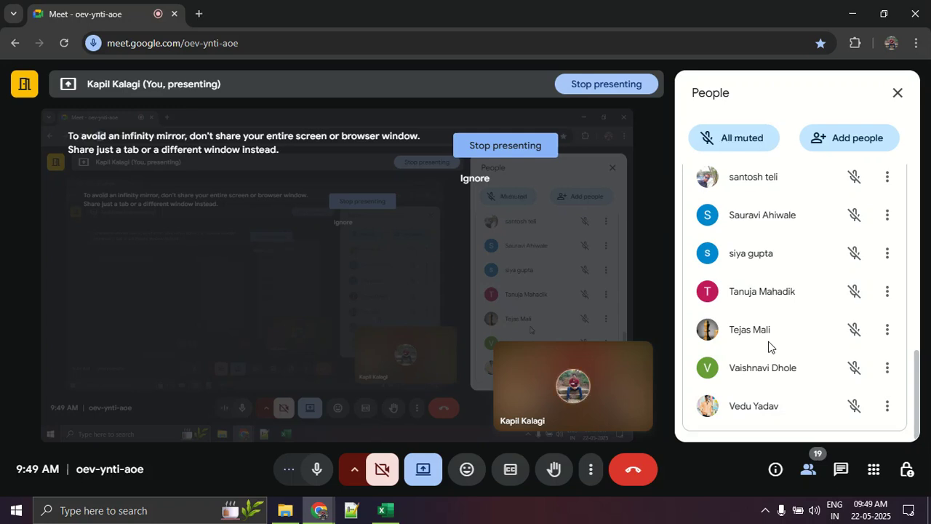
scroll(830, 344, "up", 3)
scroll(826, 346, "down", 3)
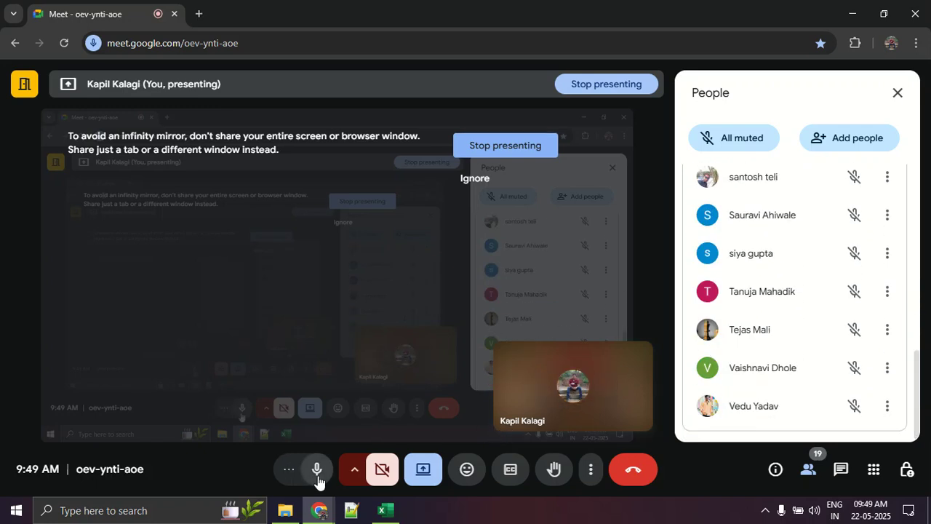
left_click(390, 508)
left_click(397, 500)
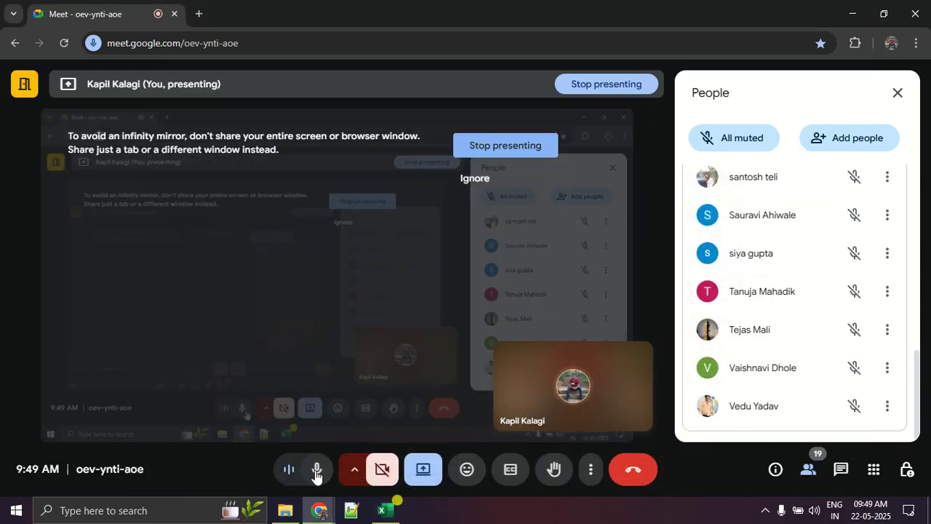